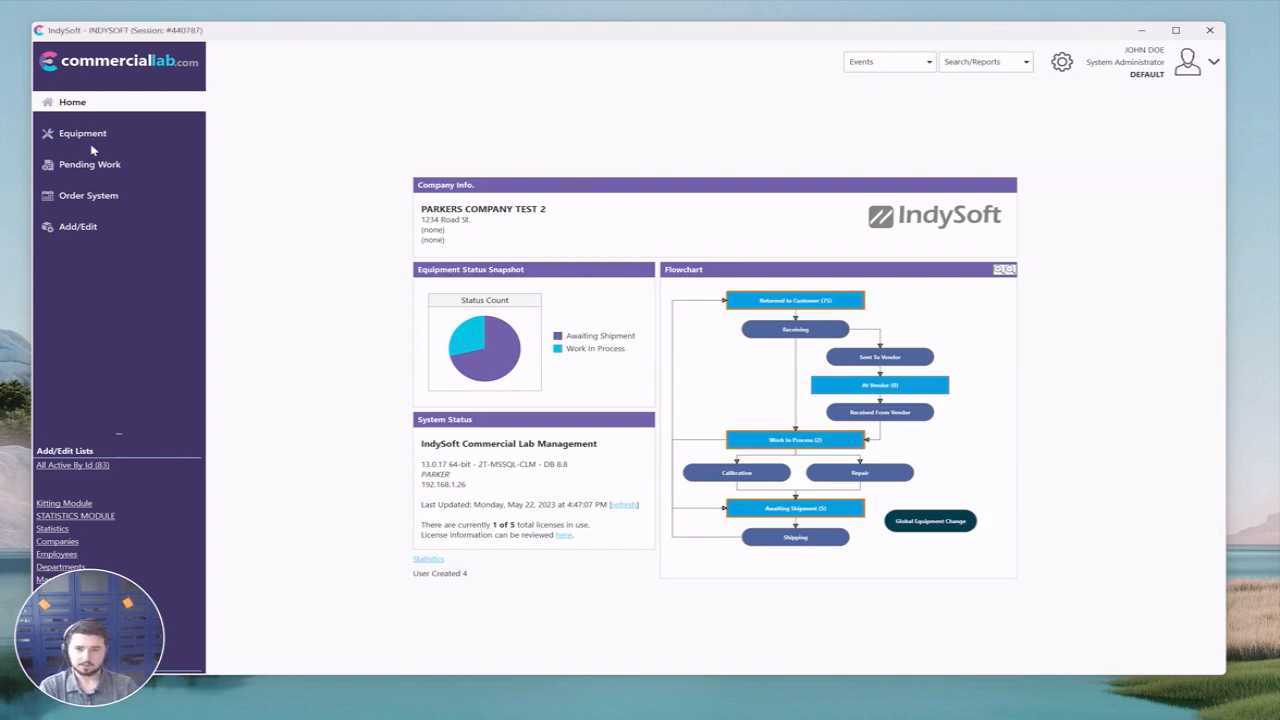
left_click(55, 137)
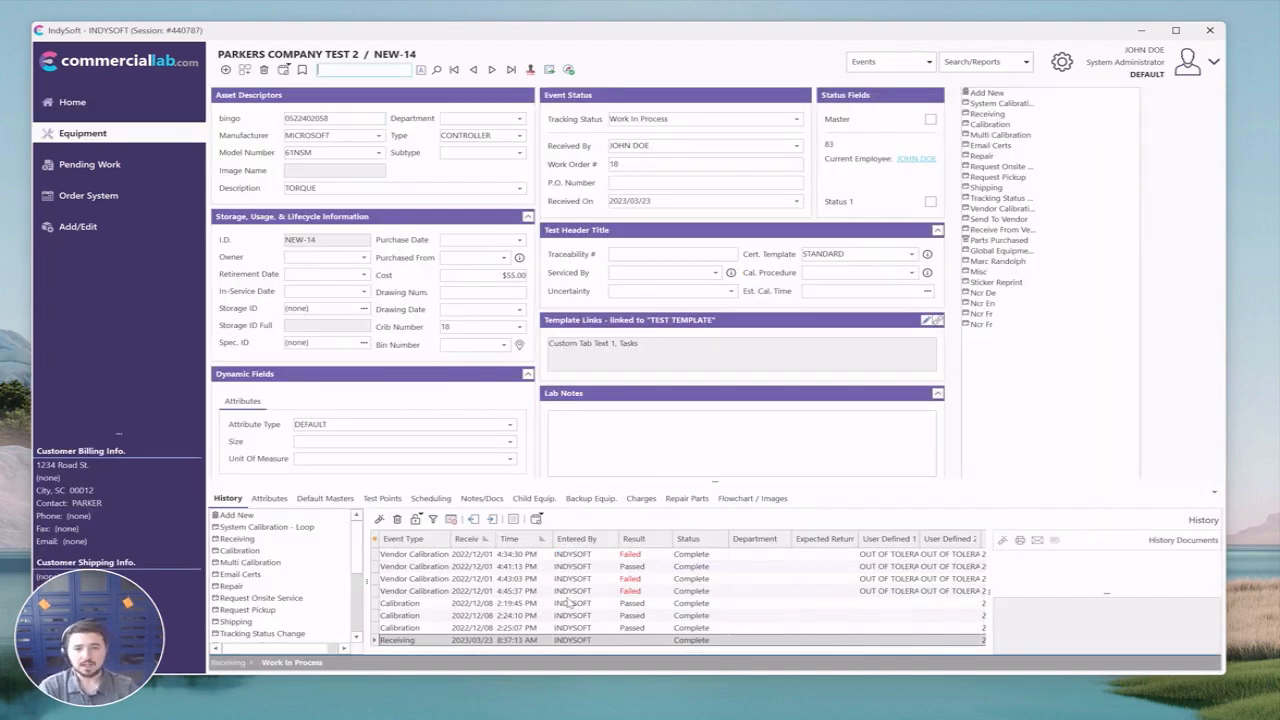
left_click(75, 102)
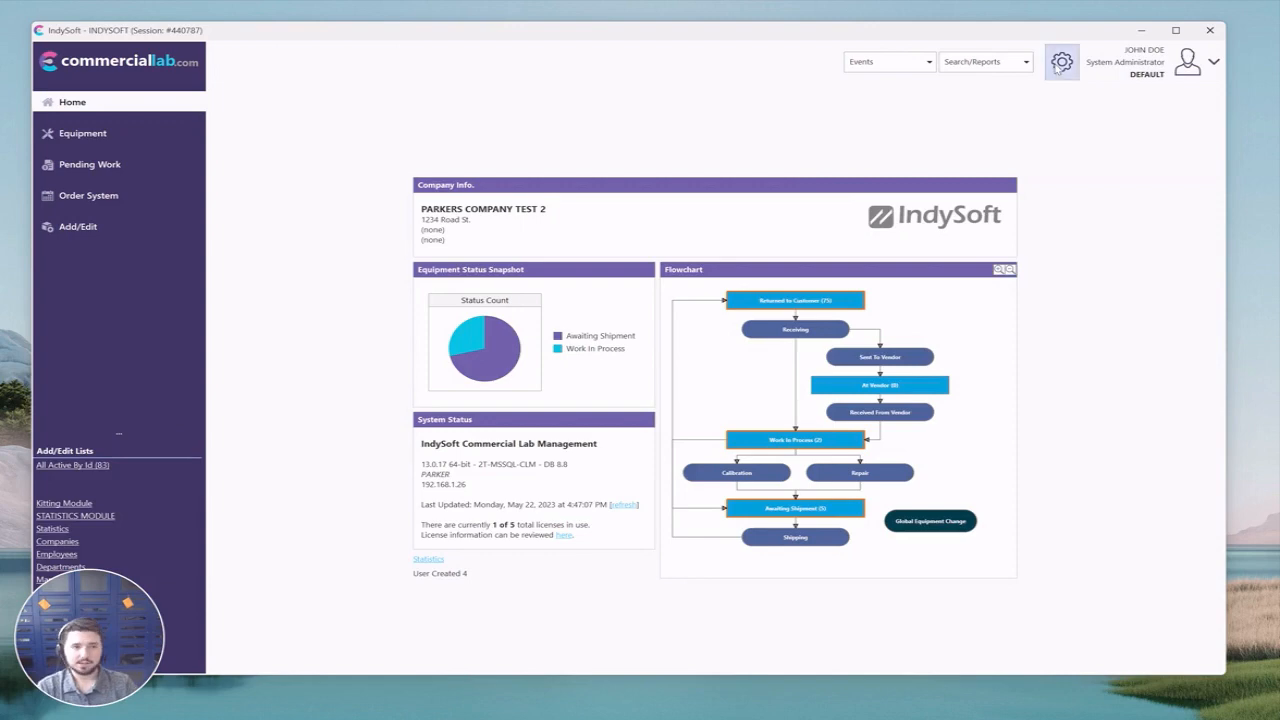
- Open the layout customization for the Administration screen and move its window so the available items can be seen
left_click(1060, 63)
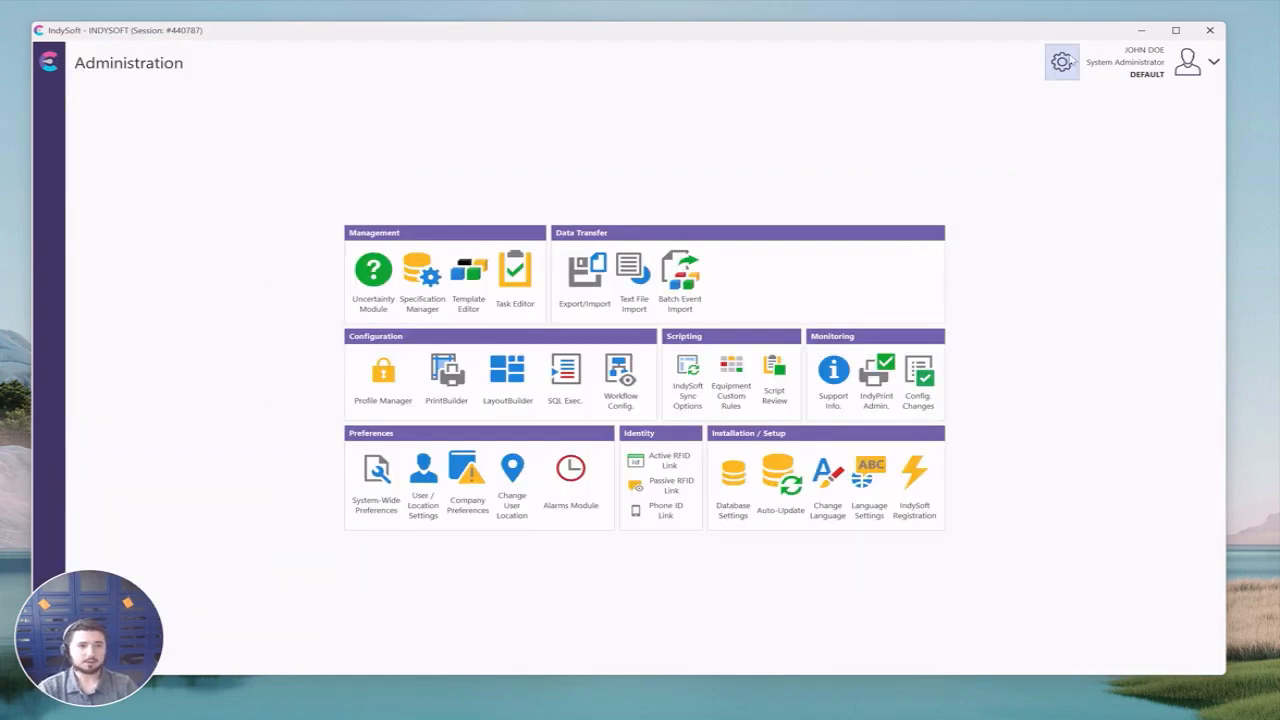
right_click(775, 262)
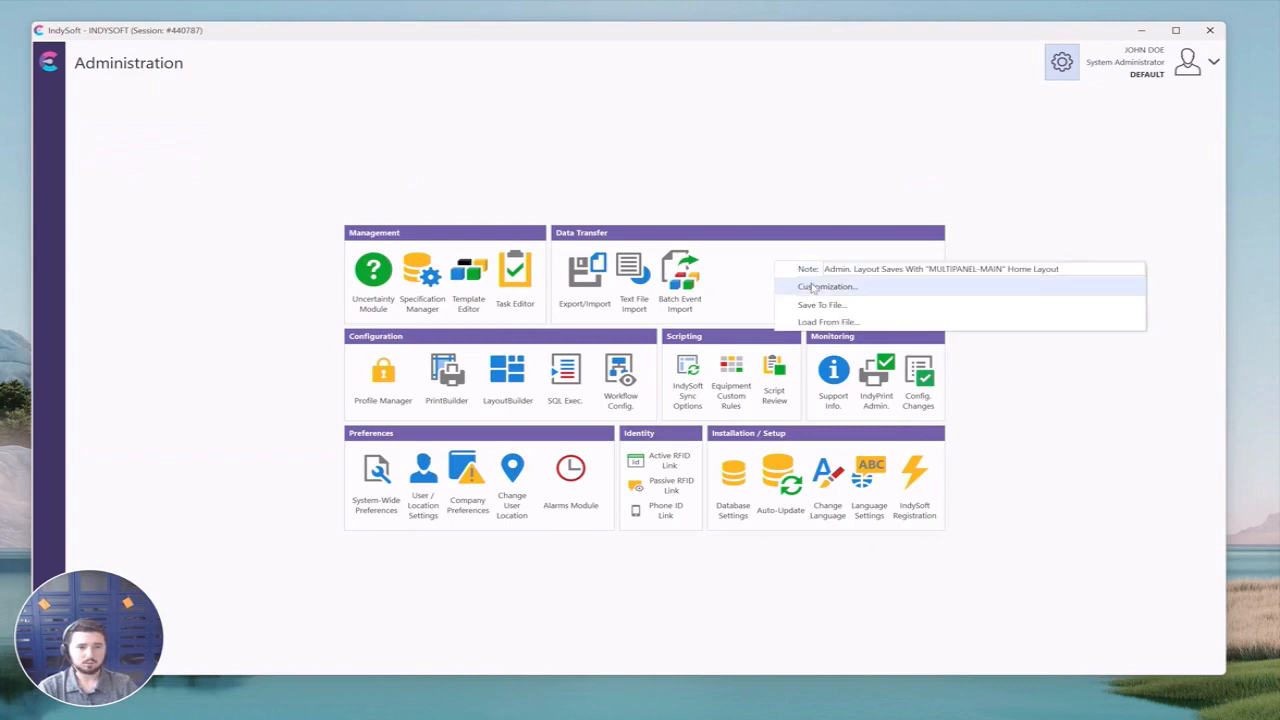
left_click(815, 288)
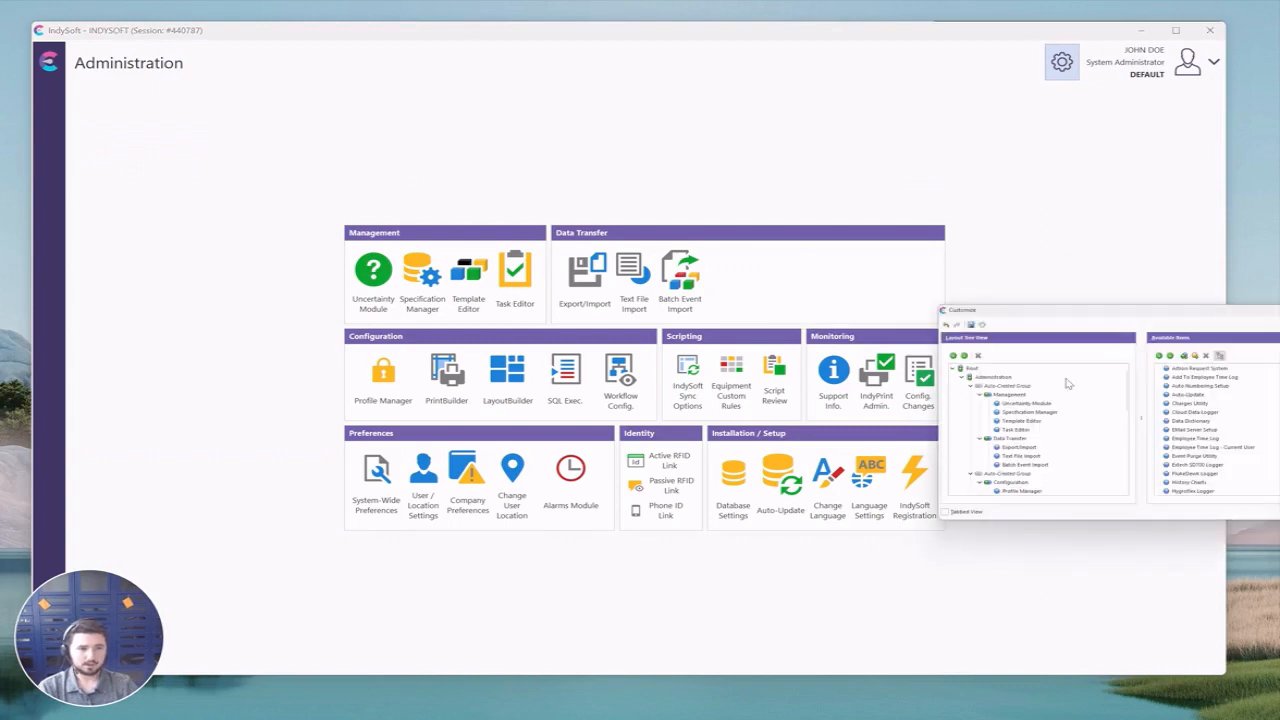
left_click_drag(1160, 320, 1095, 315)
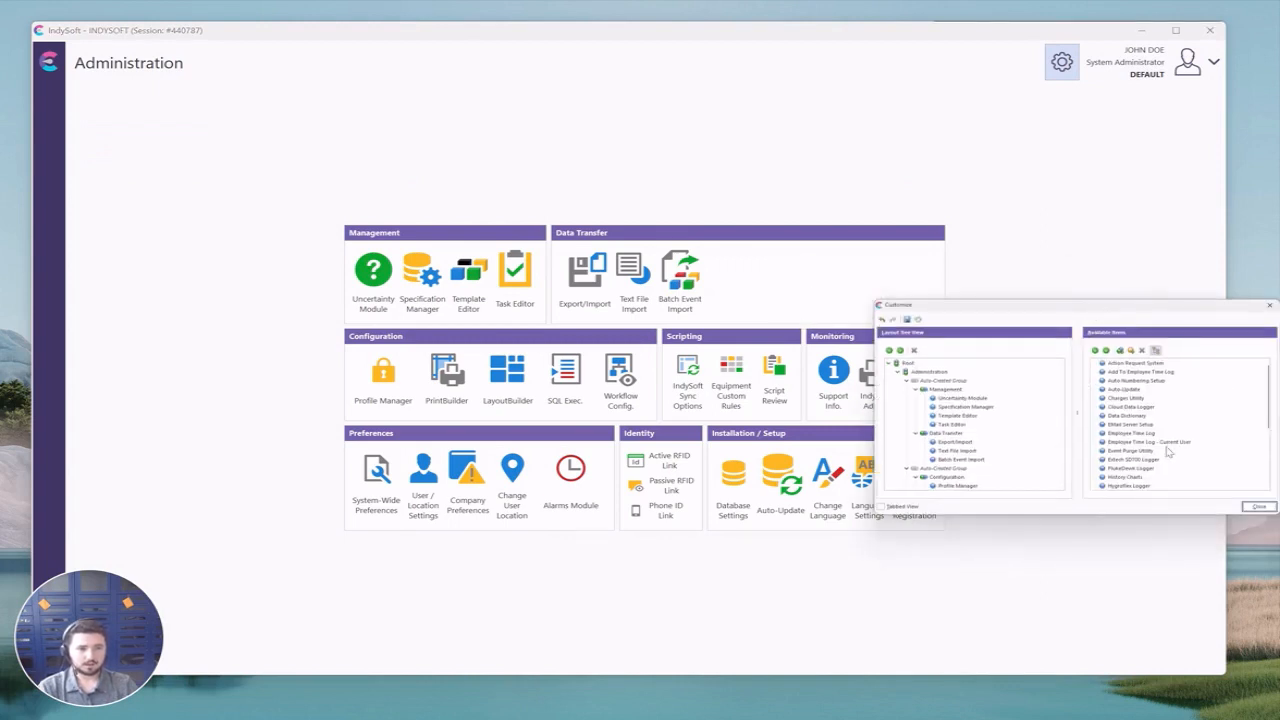
- Add the Statistics Module item to the Data Transfer group, after Batch Event Import, and save the Administration layout
scroll(1160, 452, "down", 5)
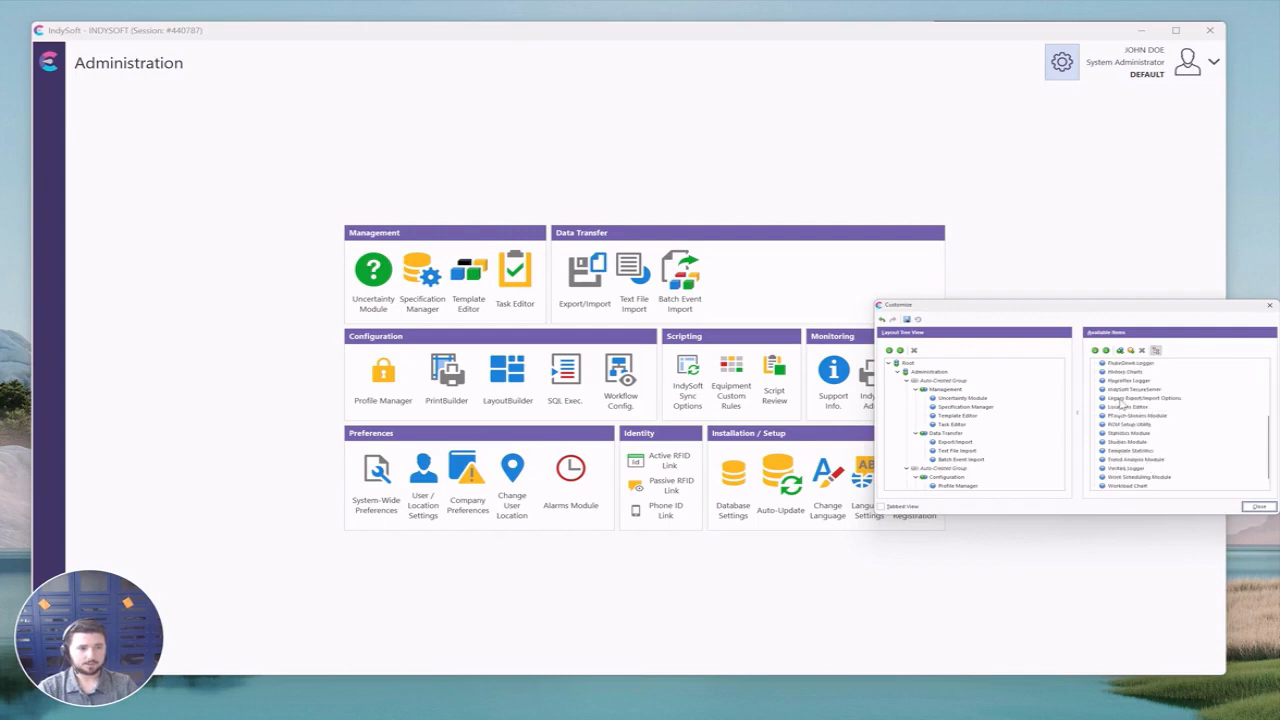
scroll(1140, 445, "up", 3)
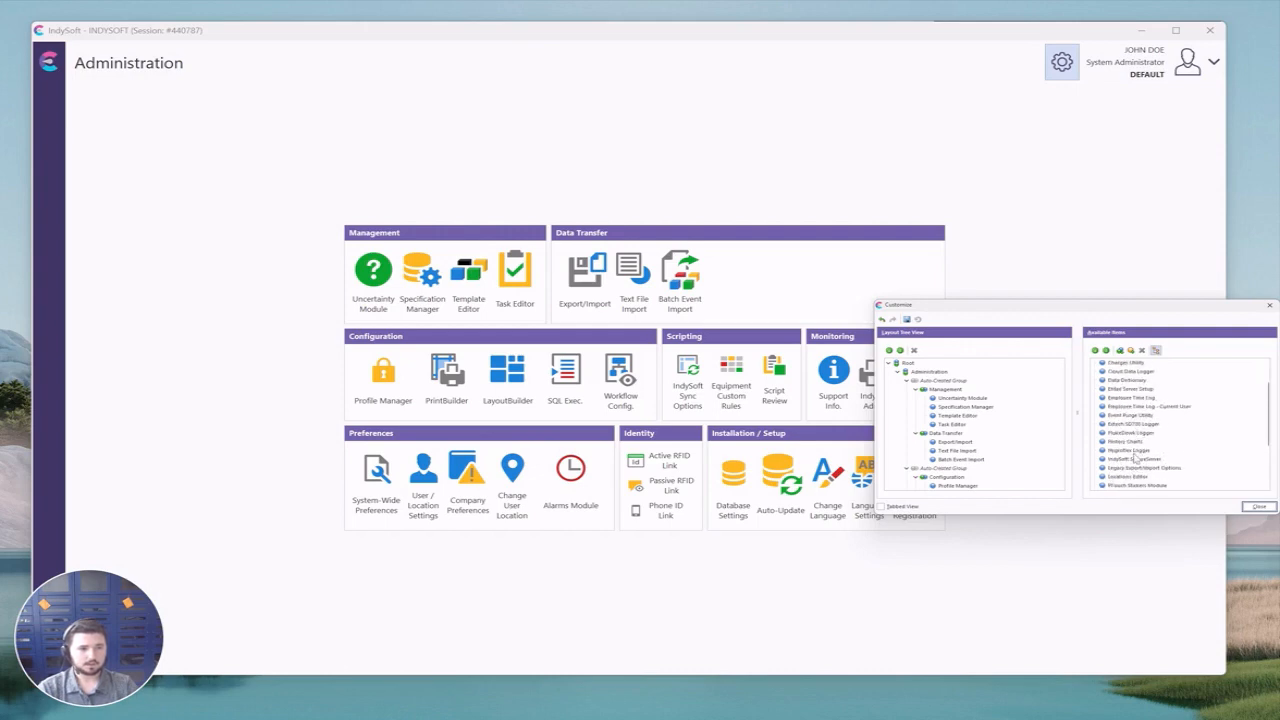
scroll(1136, 450, "down", 2)
left_click(1135, 459)
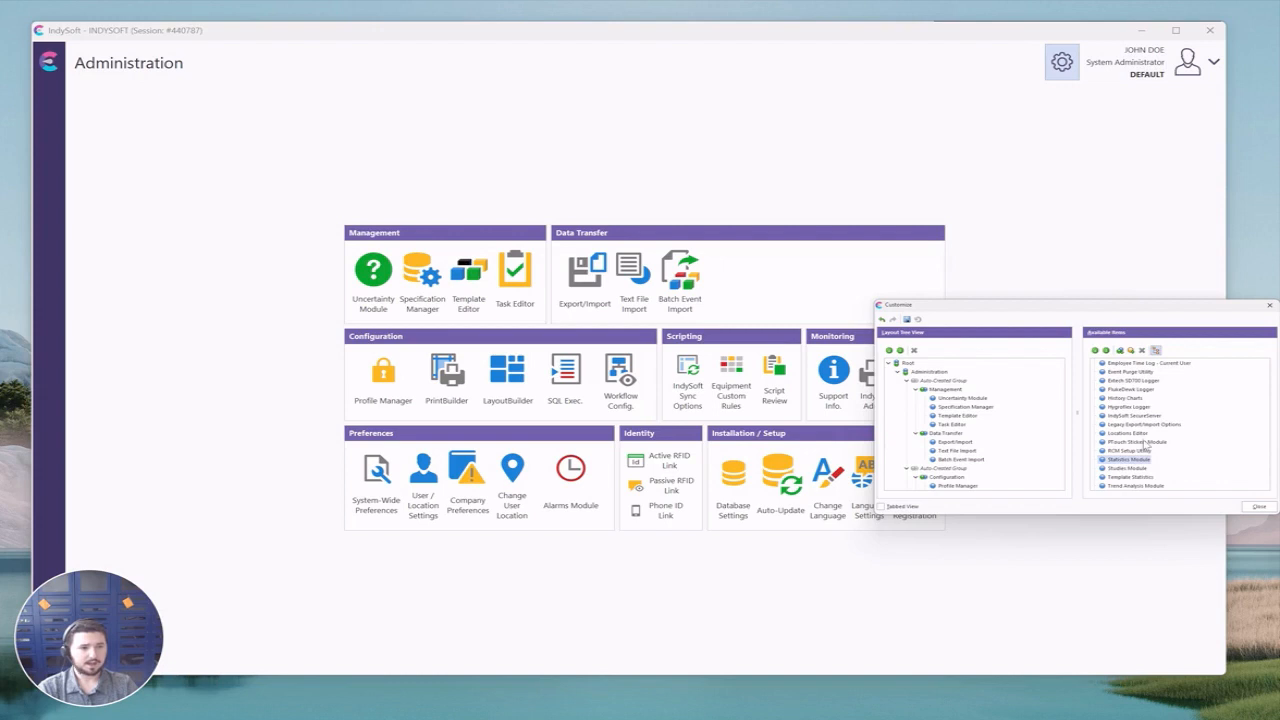
left_click_drag(1104, 316, 1029, 446)
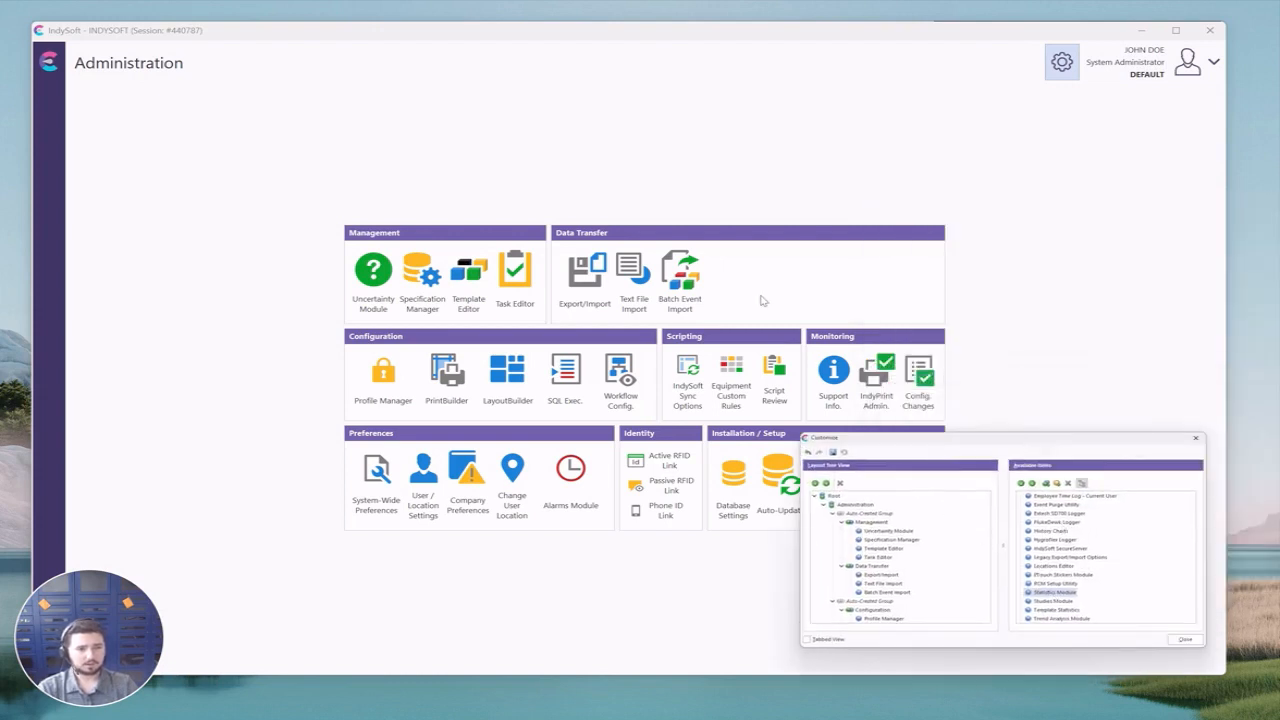
left_click_drag(762, 300, 795, 338)
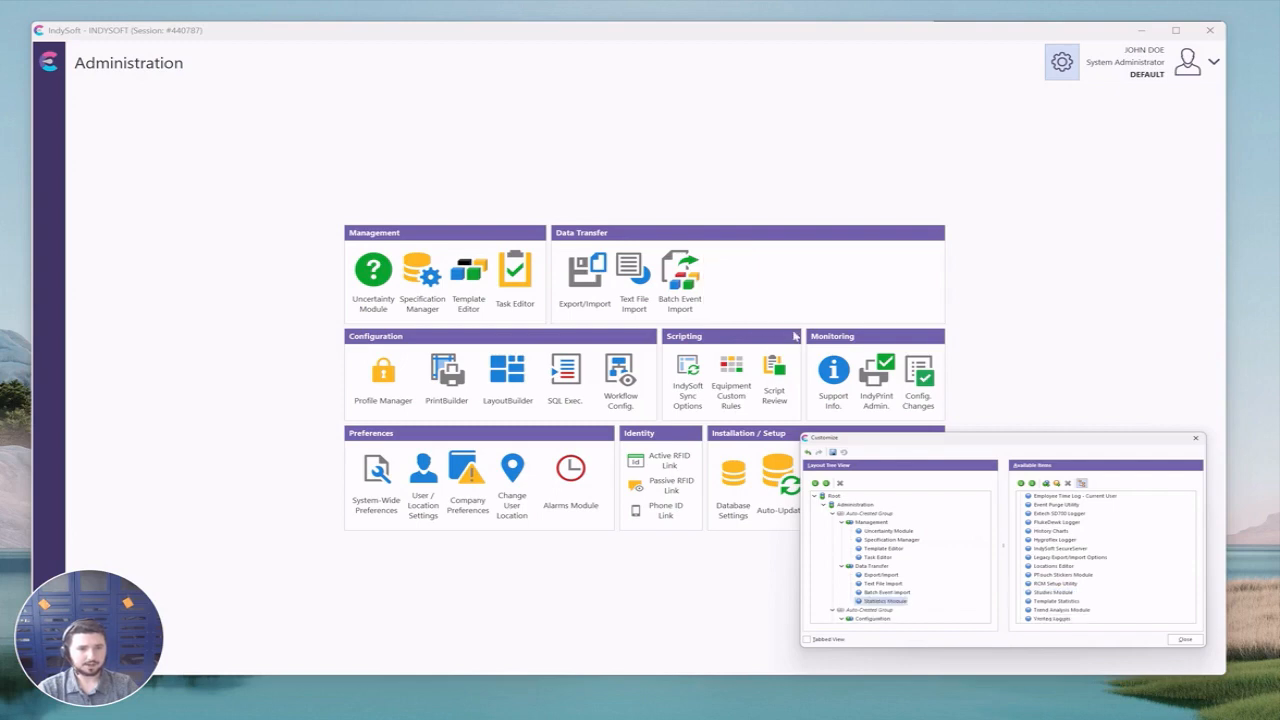
left_click(1185, 640)
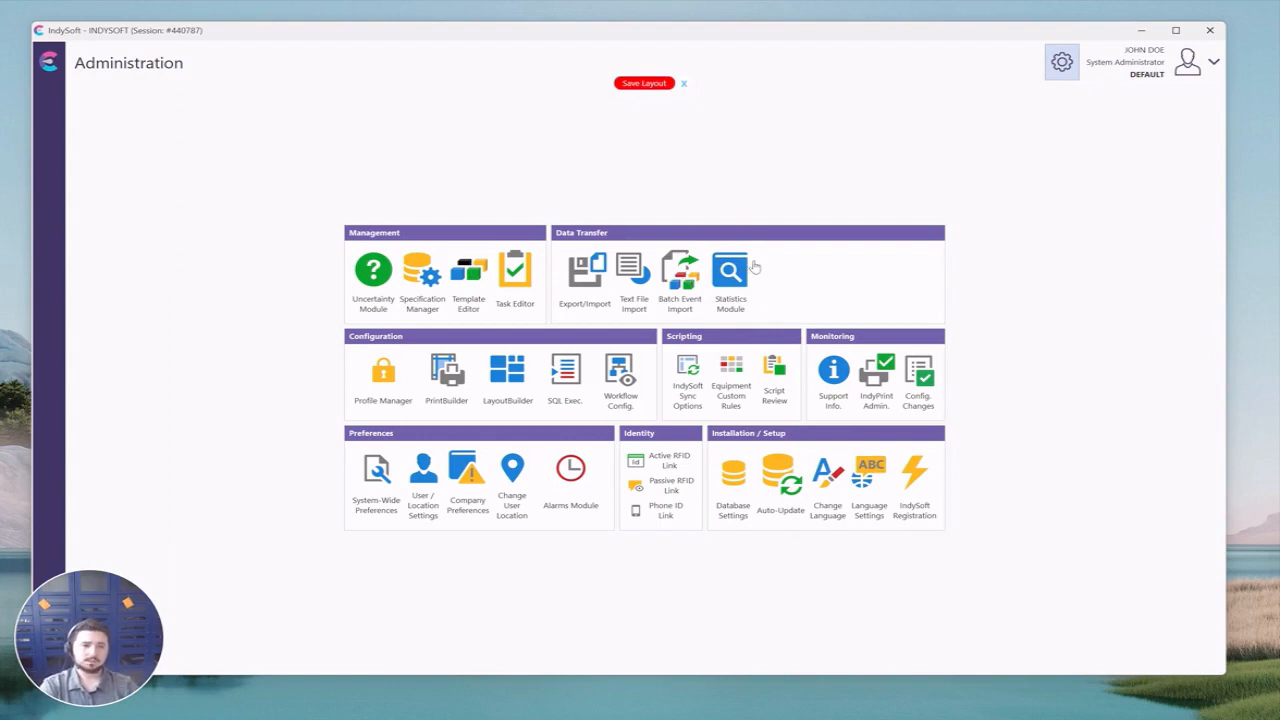
left_click(640, 84)
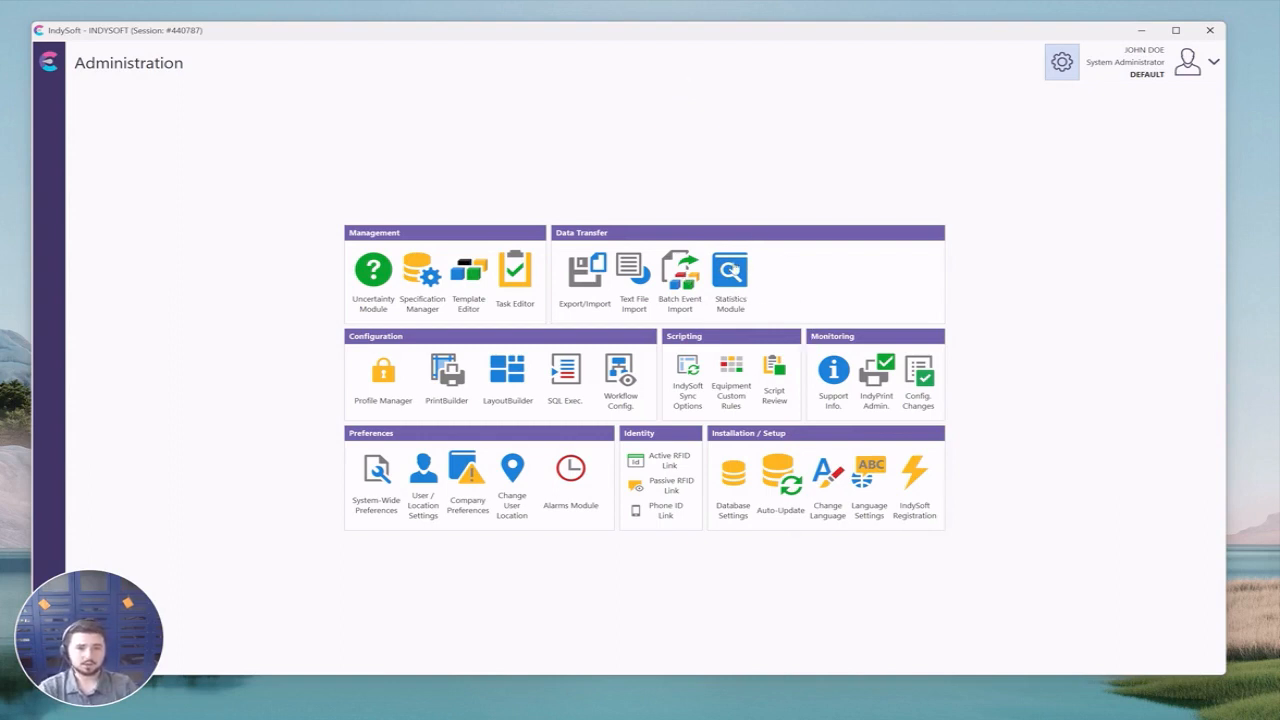
- Return to the Home screen and create a new item in the Add/Edit Lists group with the text "Statistics"
left_click(1063, 66)
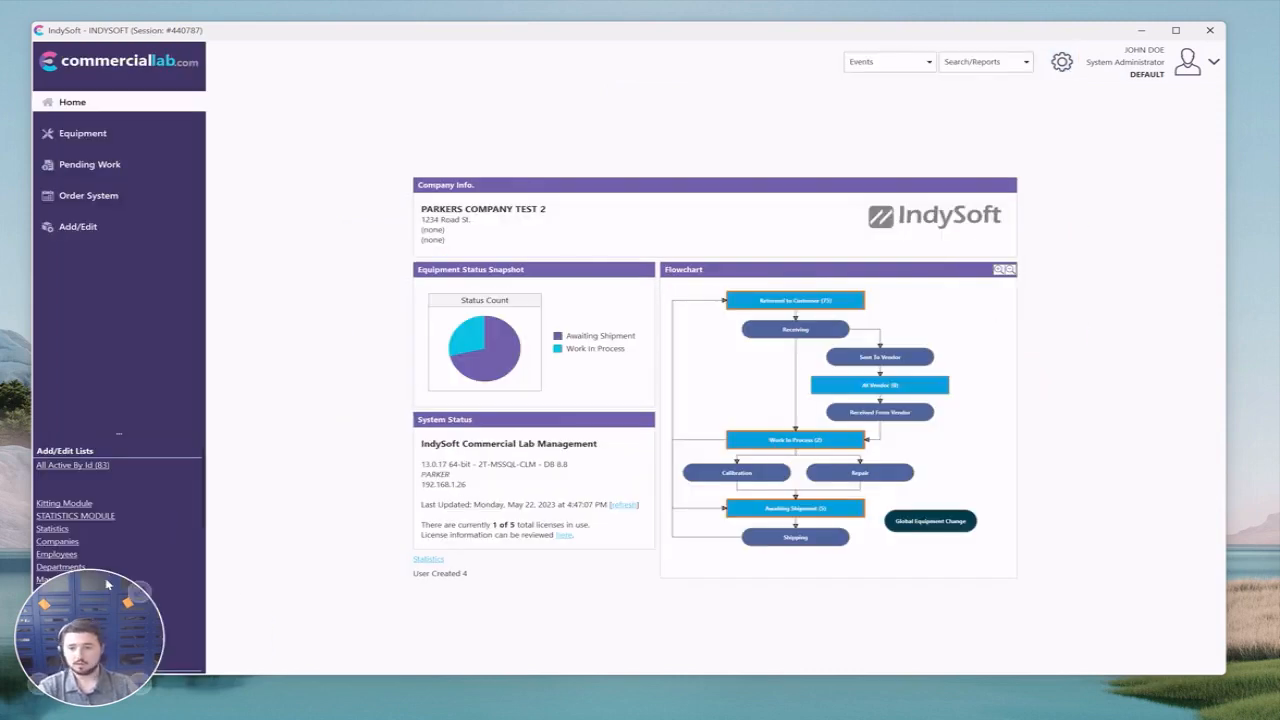
left_click_drag(107, 584, 1183, 662)
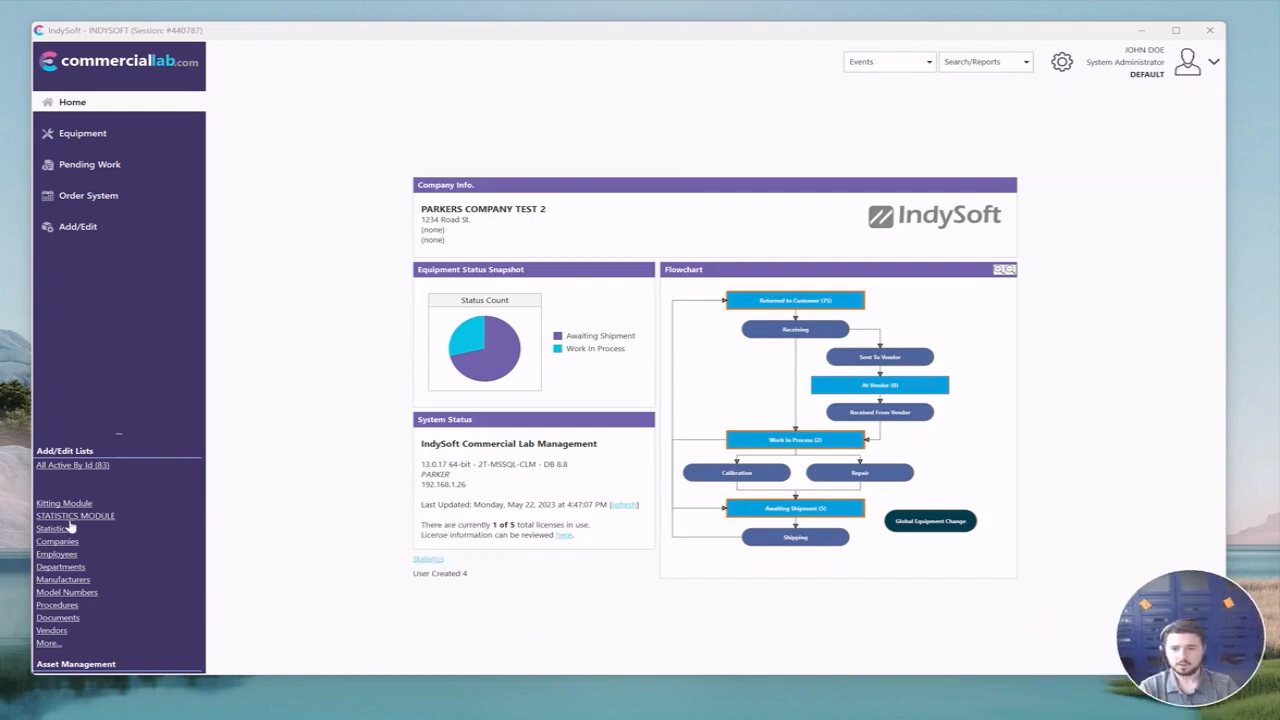
right_click(65, 477)
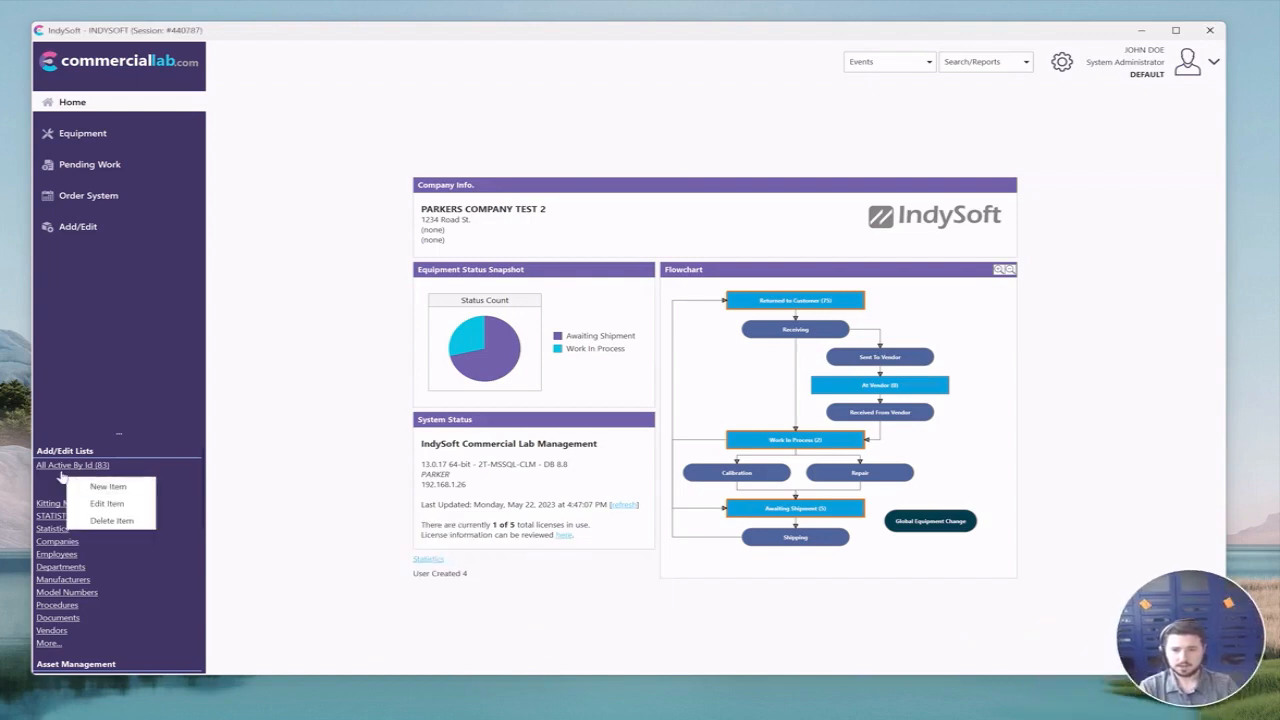
left_click(107, 489)
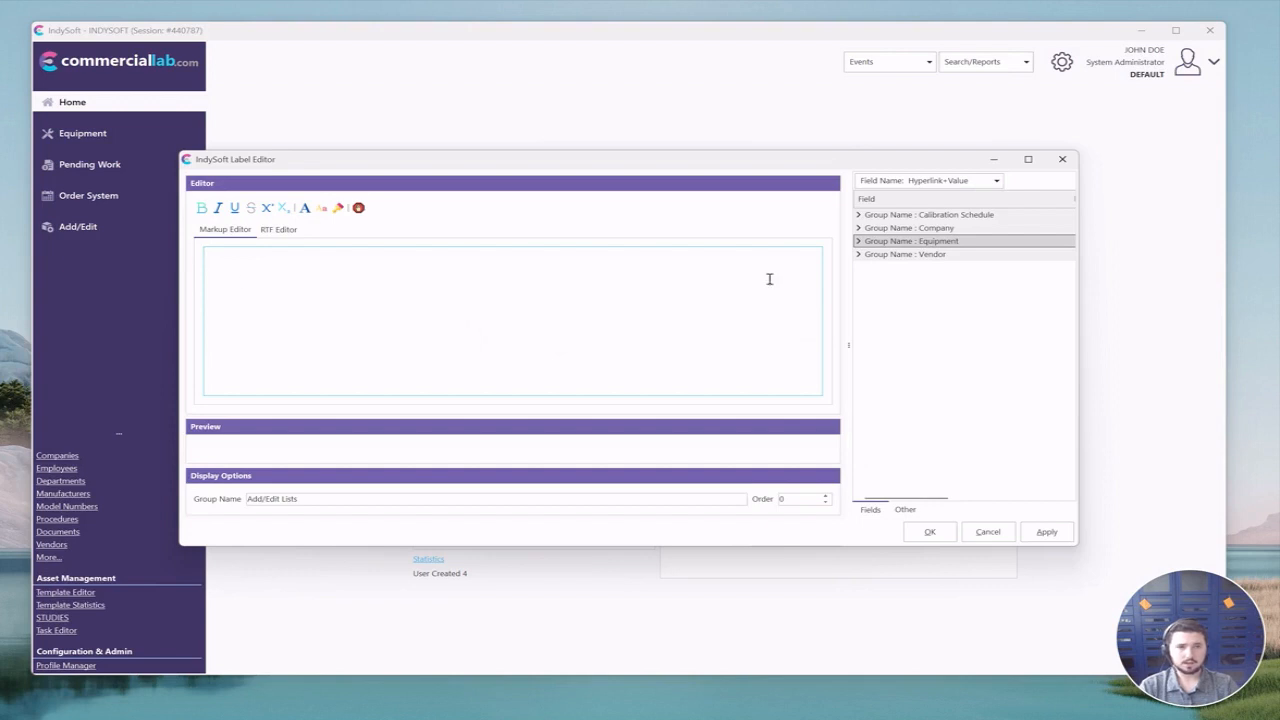
type("Sta")
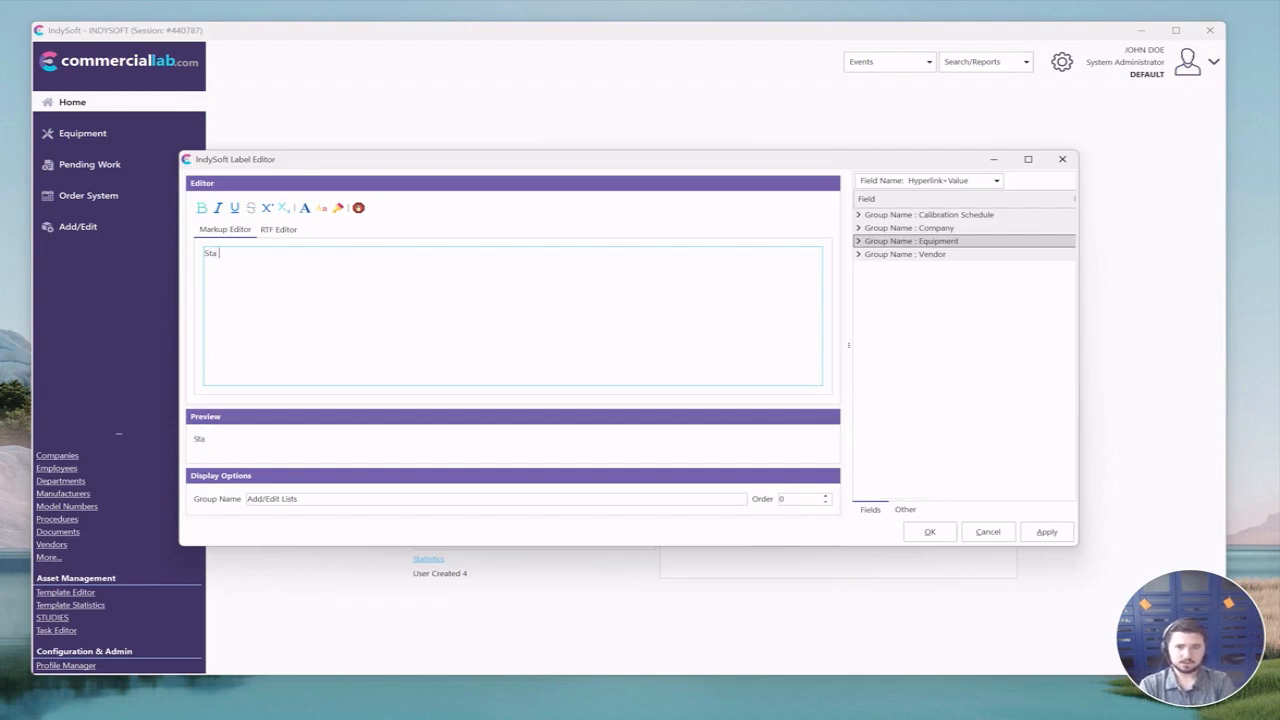
type("tistics")
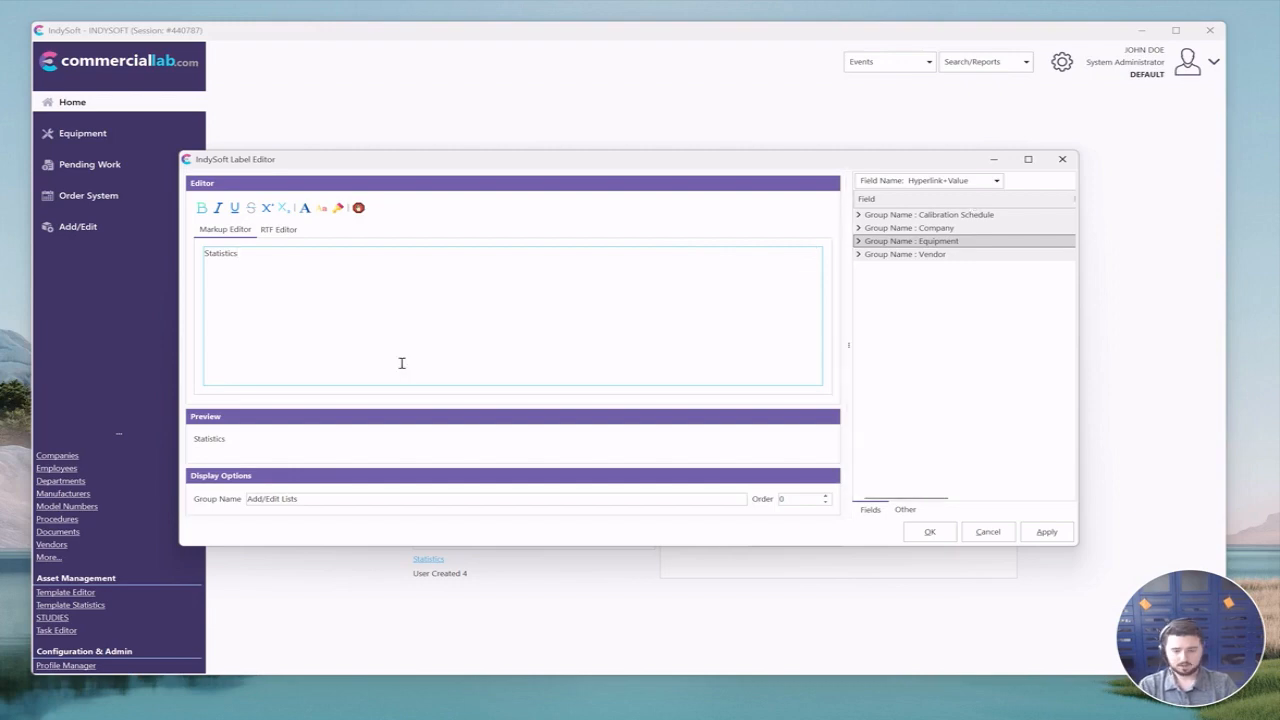
- Find the INDYSOFTSTATISTICS hyperlink by searching for "Statistics", apply it to the label text, and accept the new item
key("ctrl+a")
key("ctrl+c")
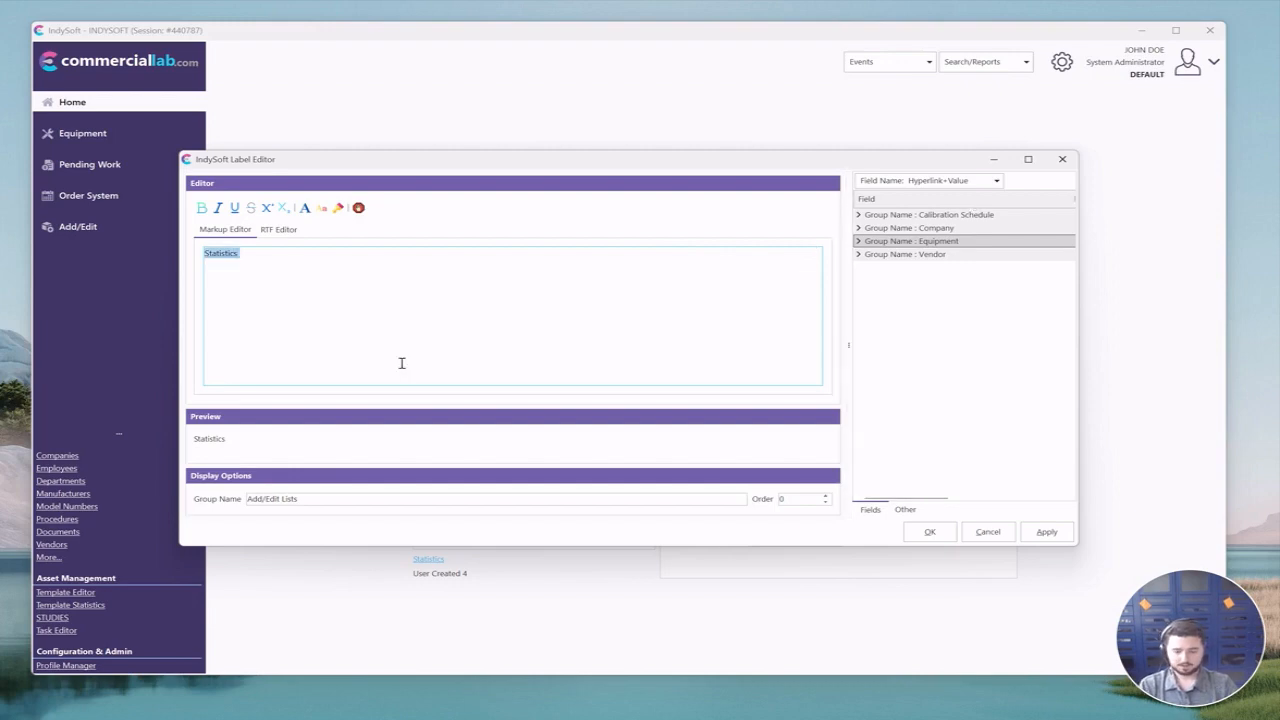
left_click(900, 510)
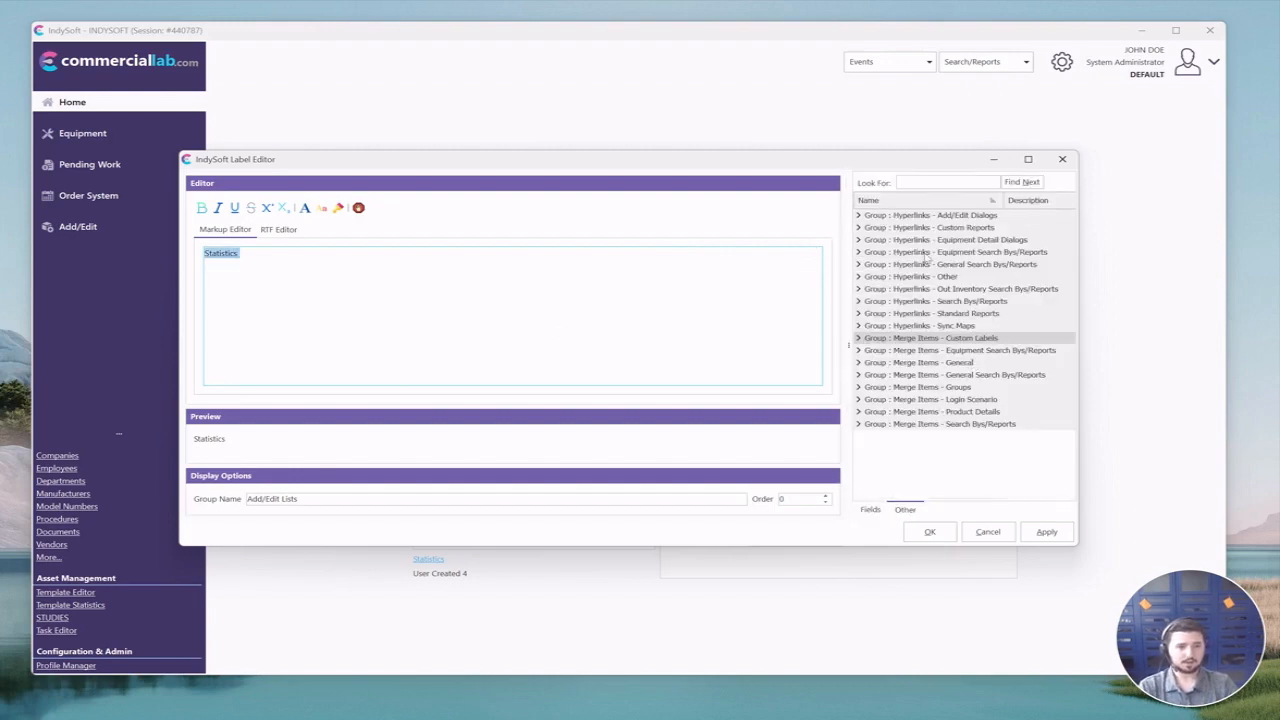
key("ctrl+v")
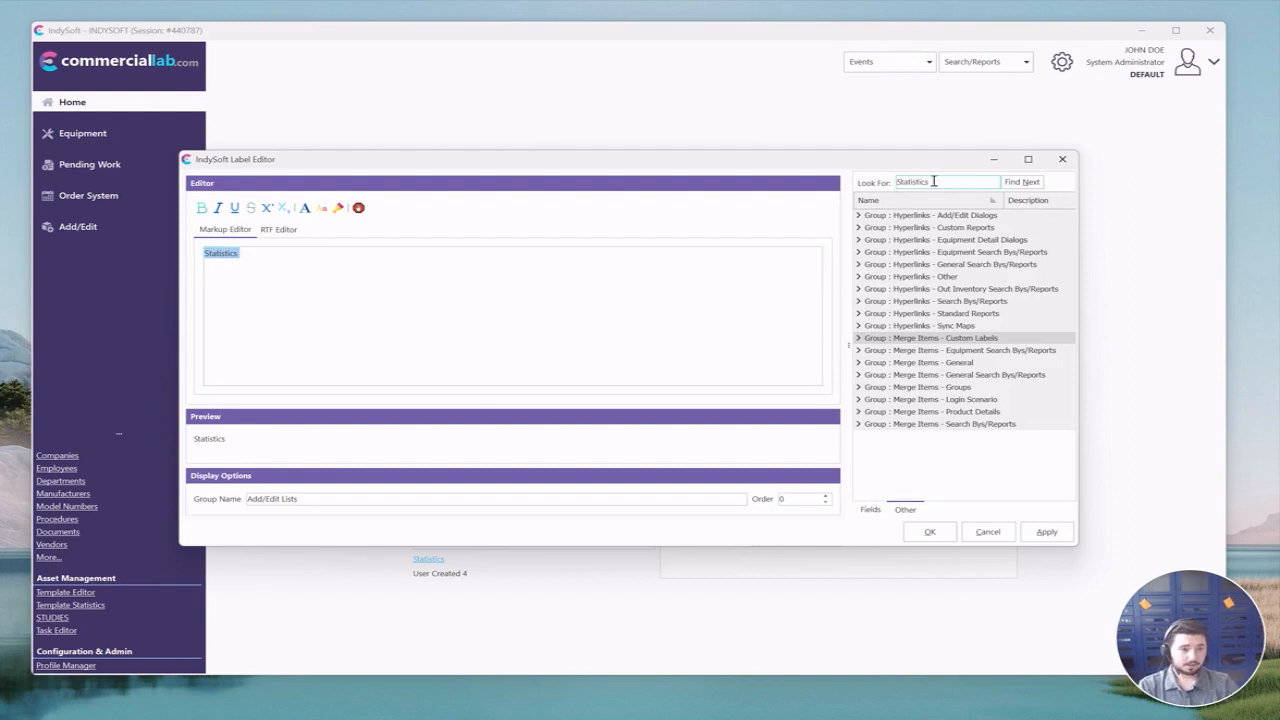
left_click(1024, 181)
left_click(1024, 181)
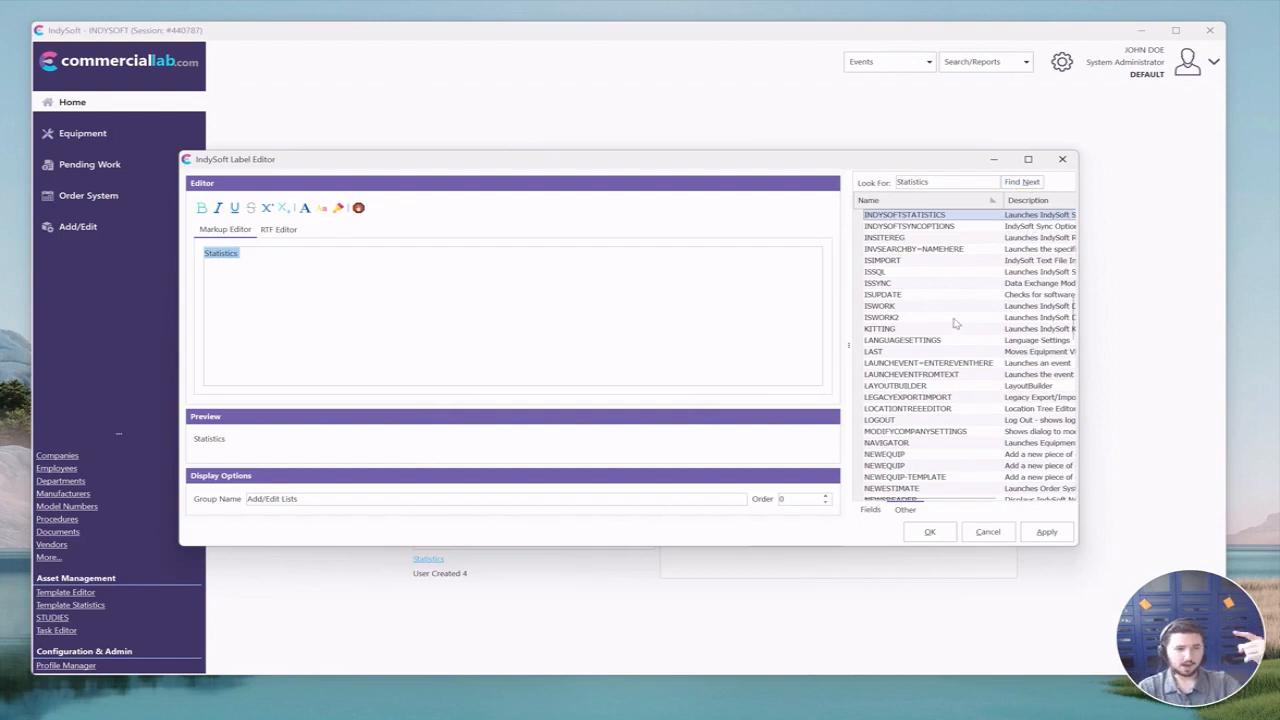
scroll(955, 323, "up", 1)
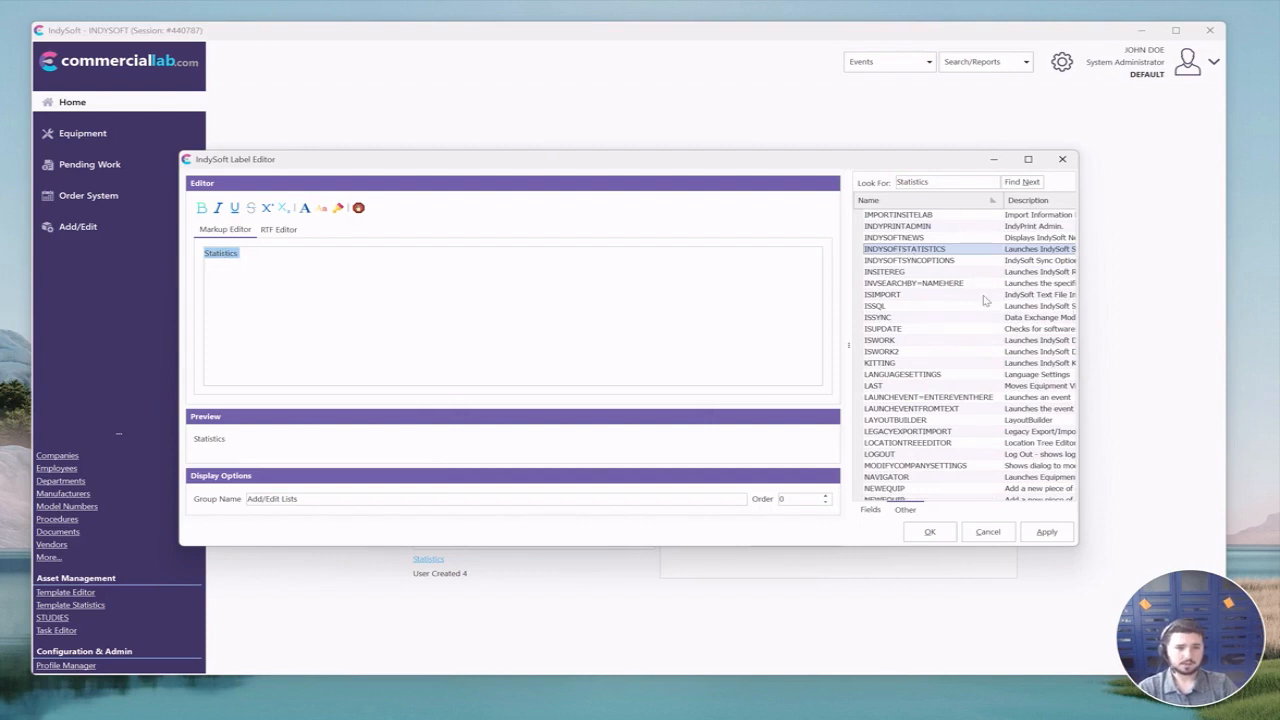
double_click(905, 250)
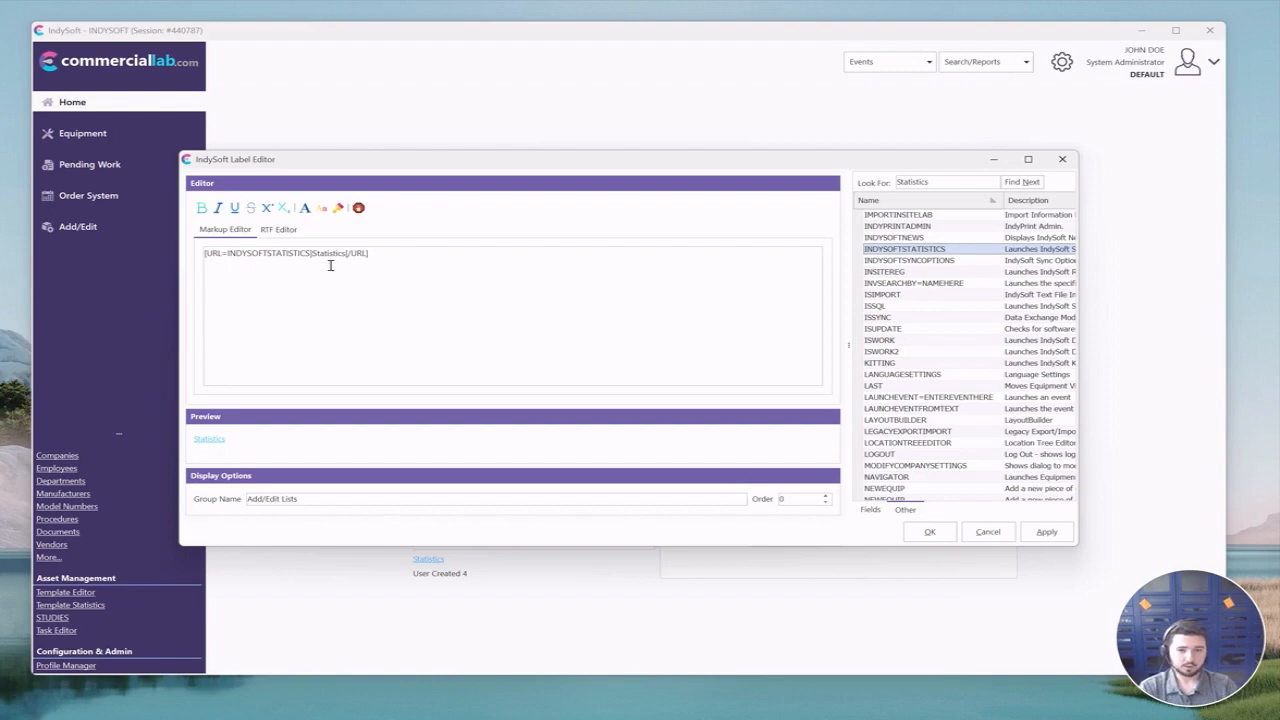
left_click(930, 532)
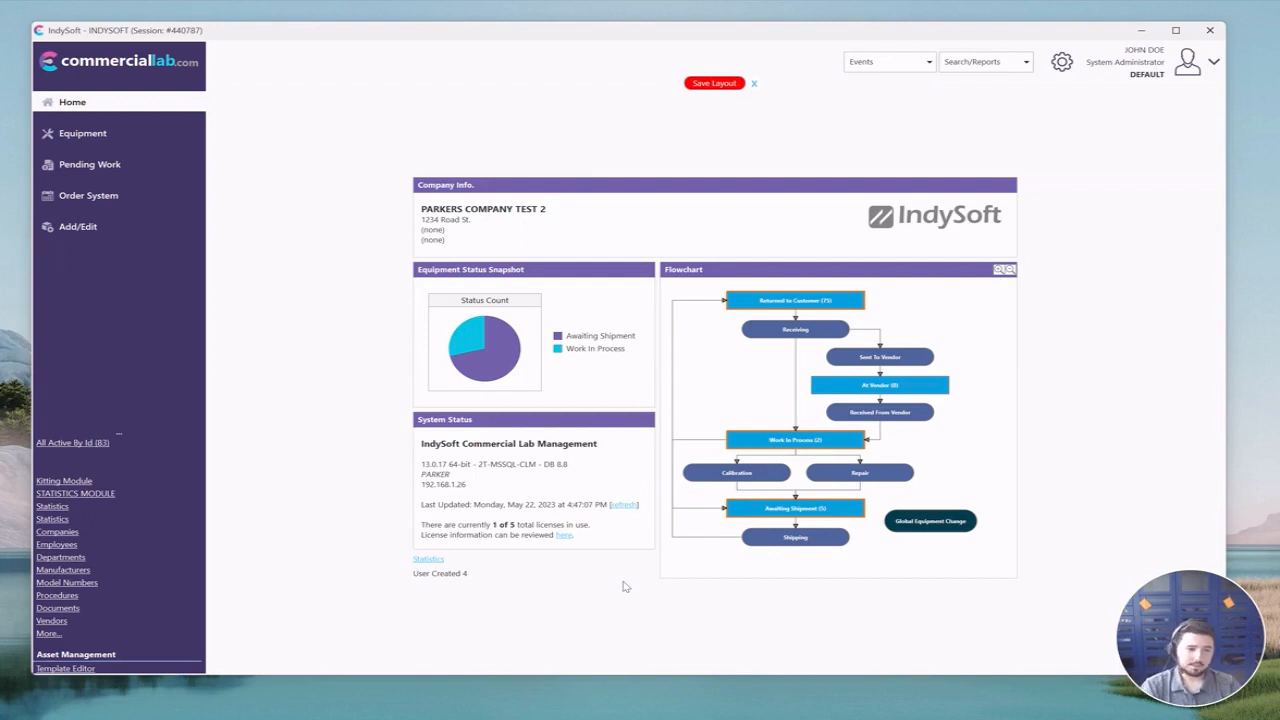
right_click(441, 577)
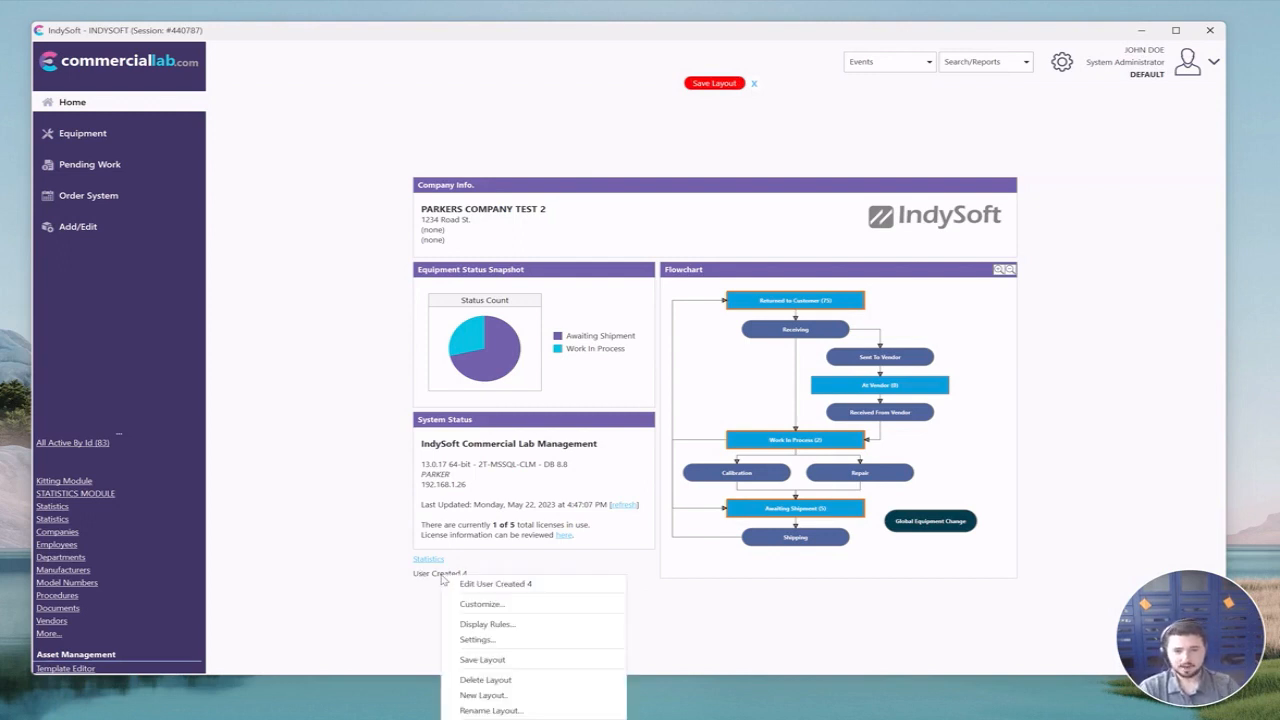
left_click(420, 589)
right_click(482, 588)
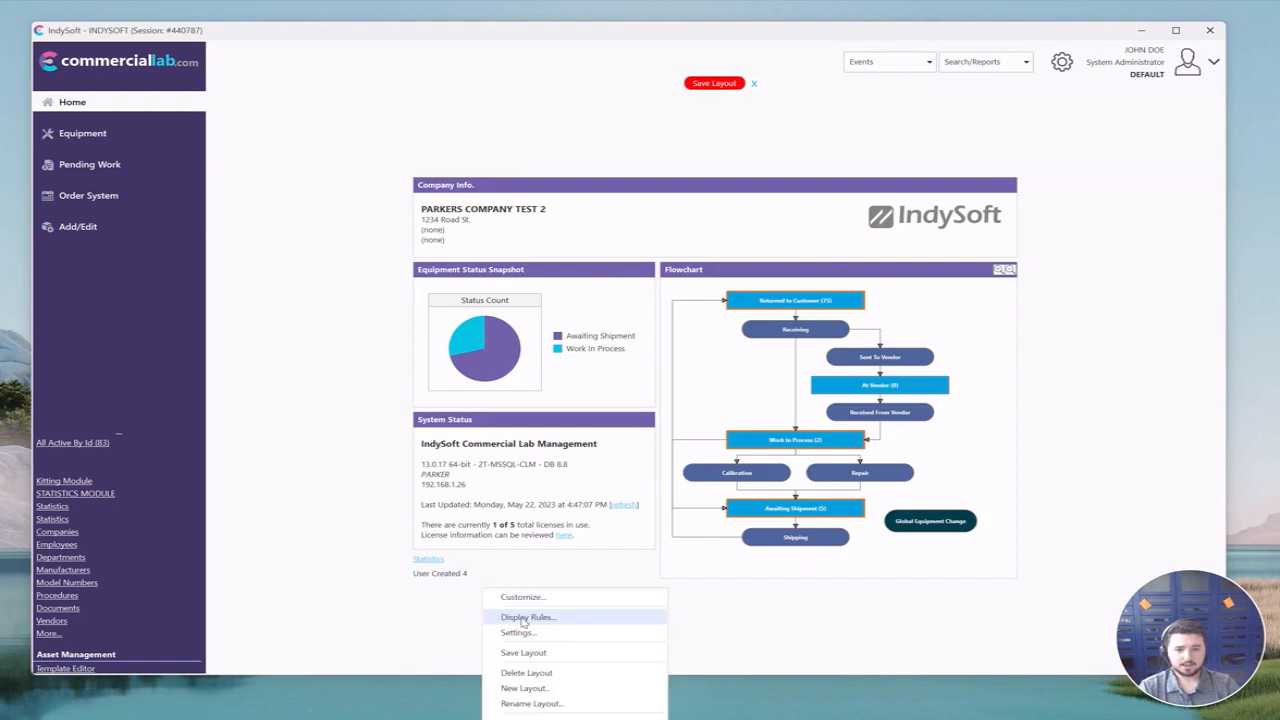
left_click(522, 618)
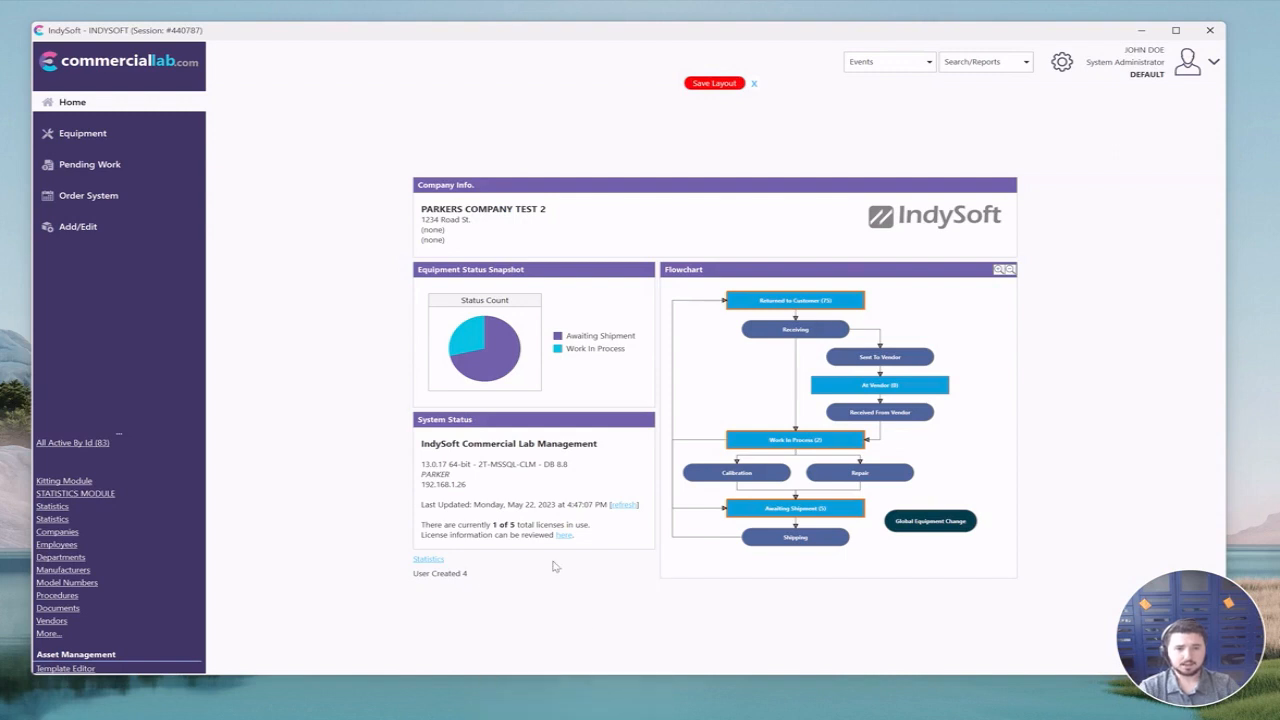
- Customize the Home layout by placing the available item User Created 11 directly below User Created 4
right_click(516, 613)
left_click(568, 627)
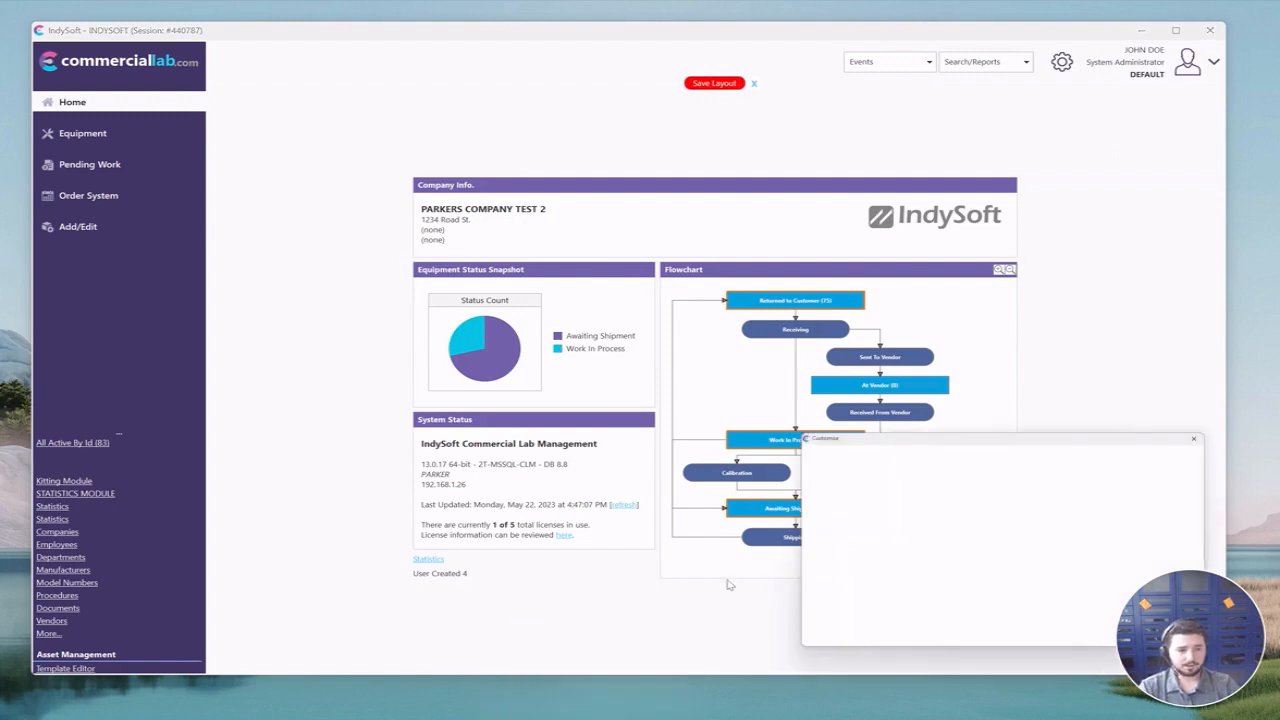
scroll(1073, 549, "down", 4)
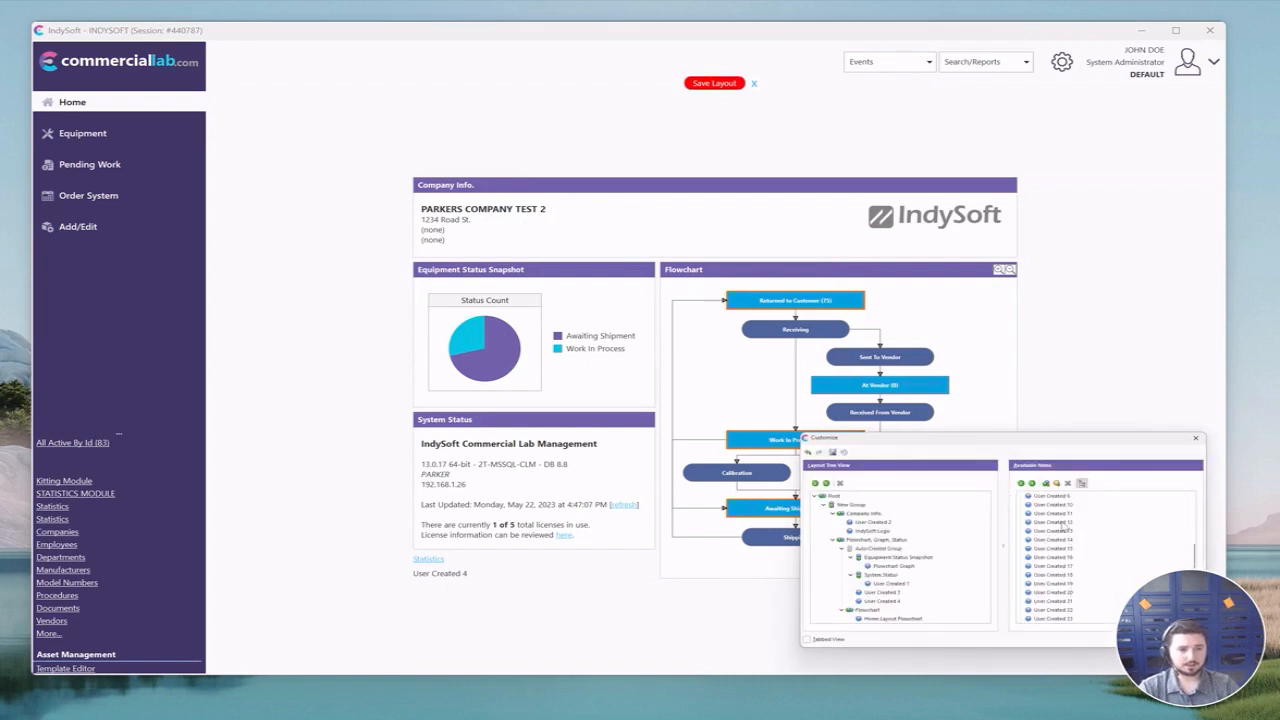
mouse_move(1068, 521)
left_mouse_down()
mouse_move(860, 578)
mouse_move(436, 591)
mouse_move(458, 586)
left_mouse_up()
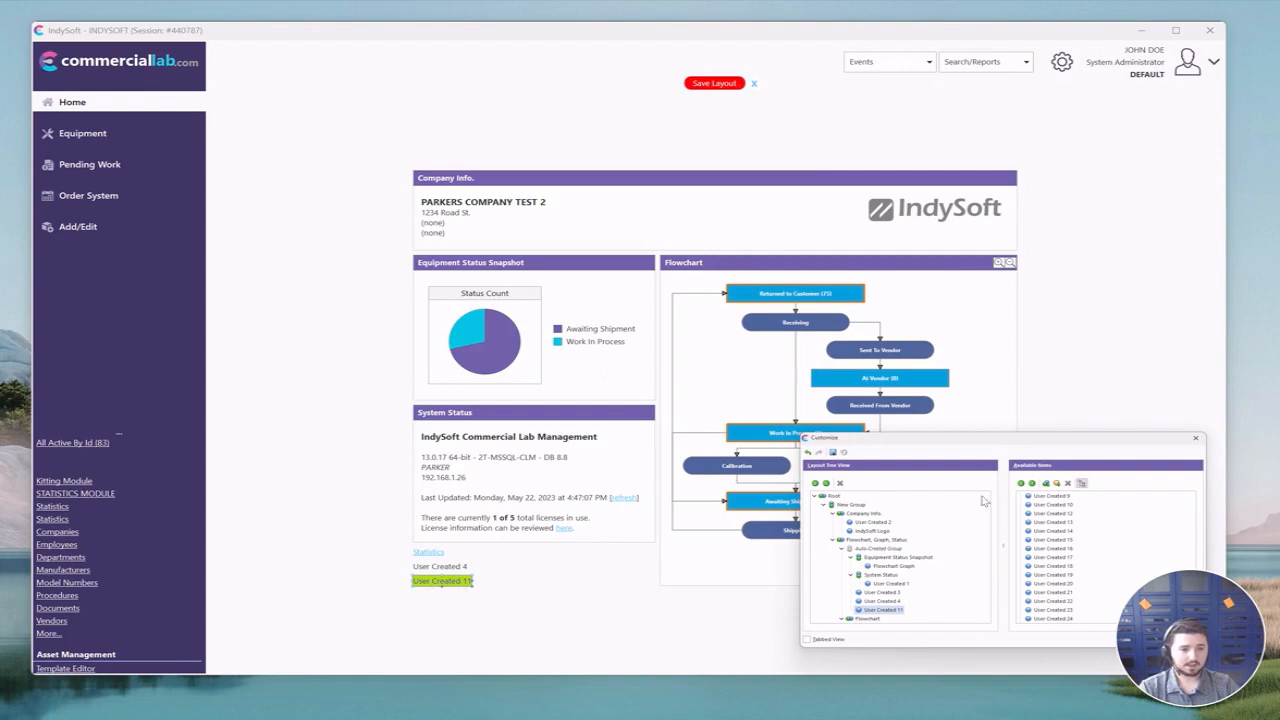
left_click(1195, 438)
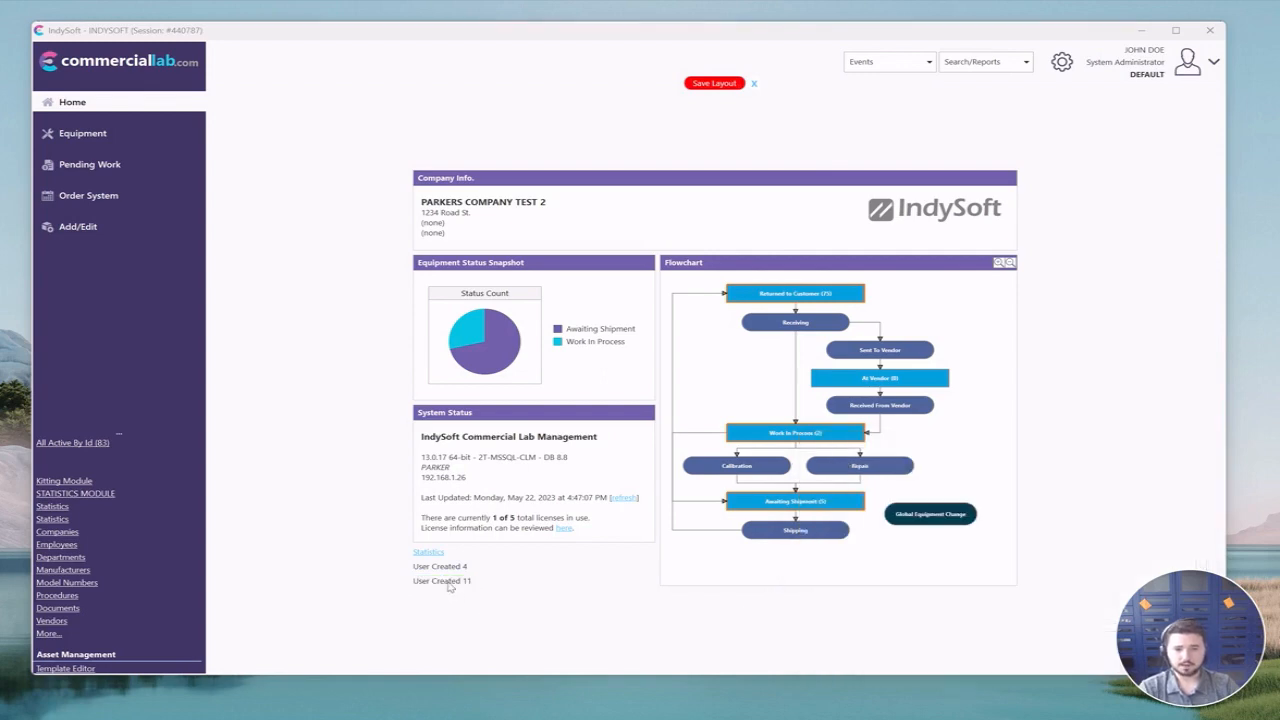
- Open User Created 11 on the Home layout for editing and enter the label text "Statistics"
right_click(445, 583)
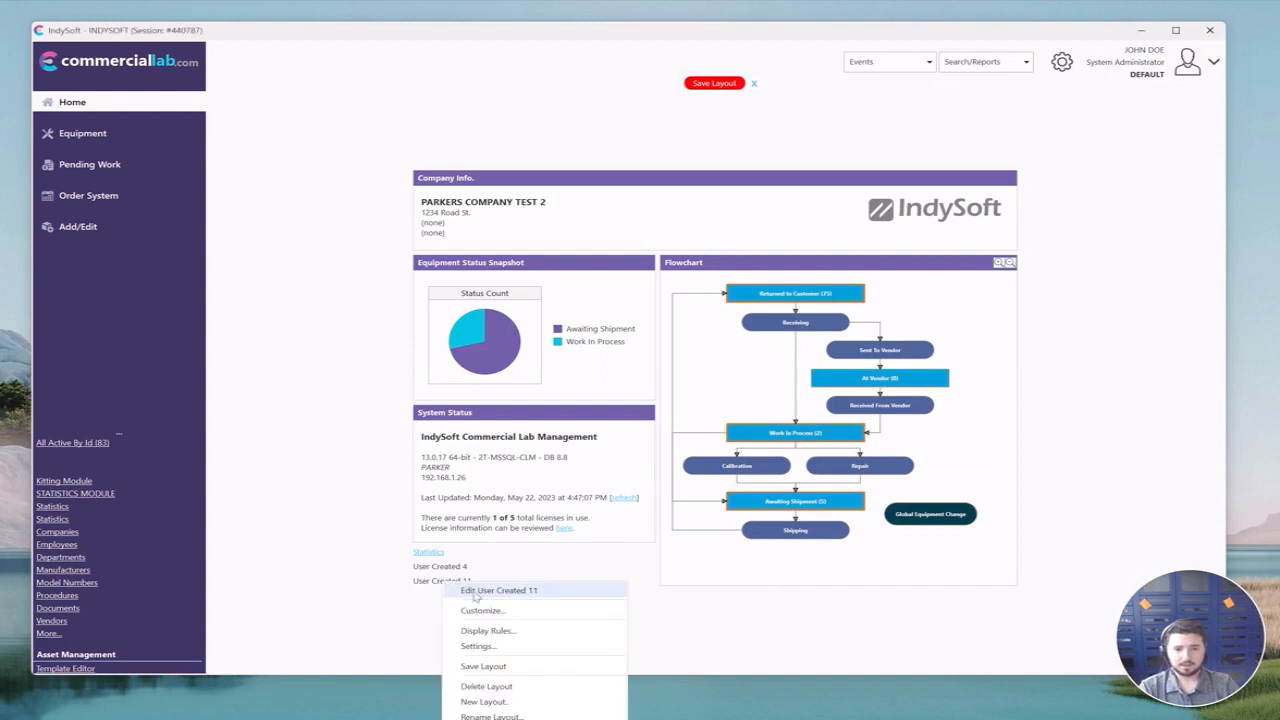
left_click(476, 591)
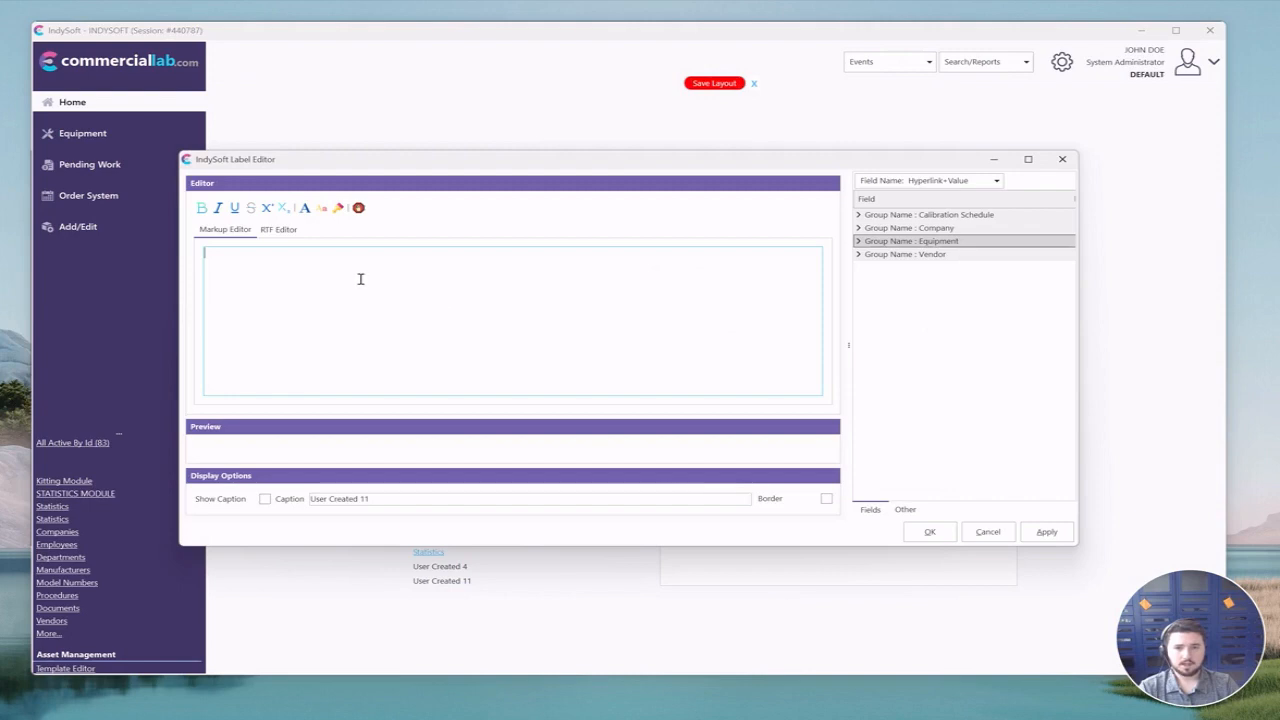
key("ctrl+v")
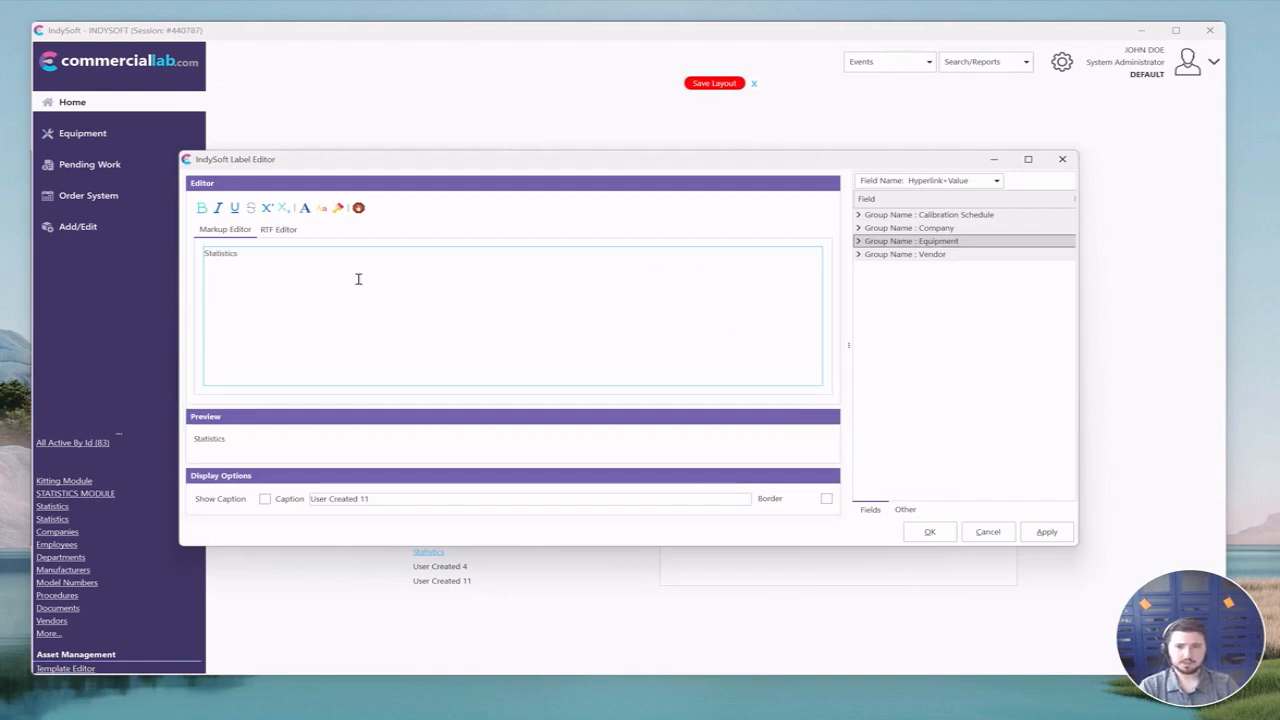
- Find the INDYSOFTSTATISTICS hyperlink by searching for "Statistics", apply it to the label text, accept the label and save the Home layout
left_click_drag(240, 256, 201, 260)
key("ctrl+c")
left_click(905, 509)
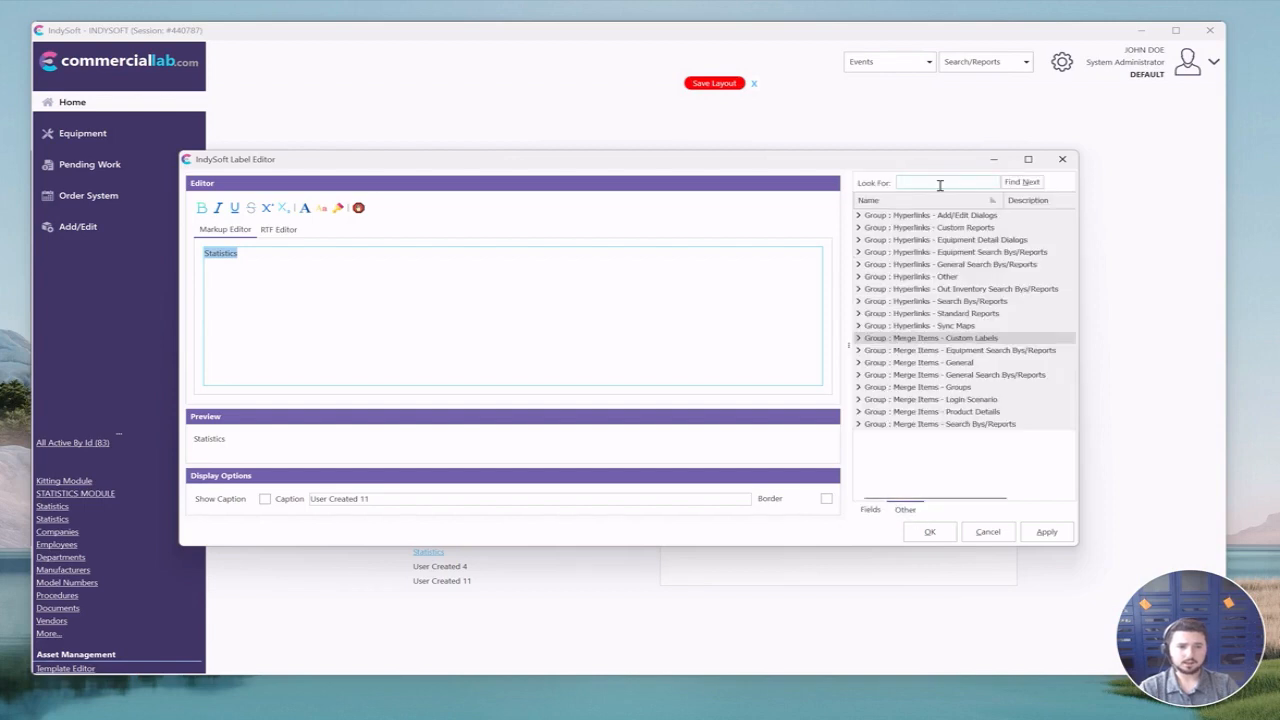
key("ctrl+v")
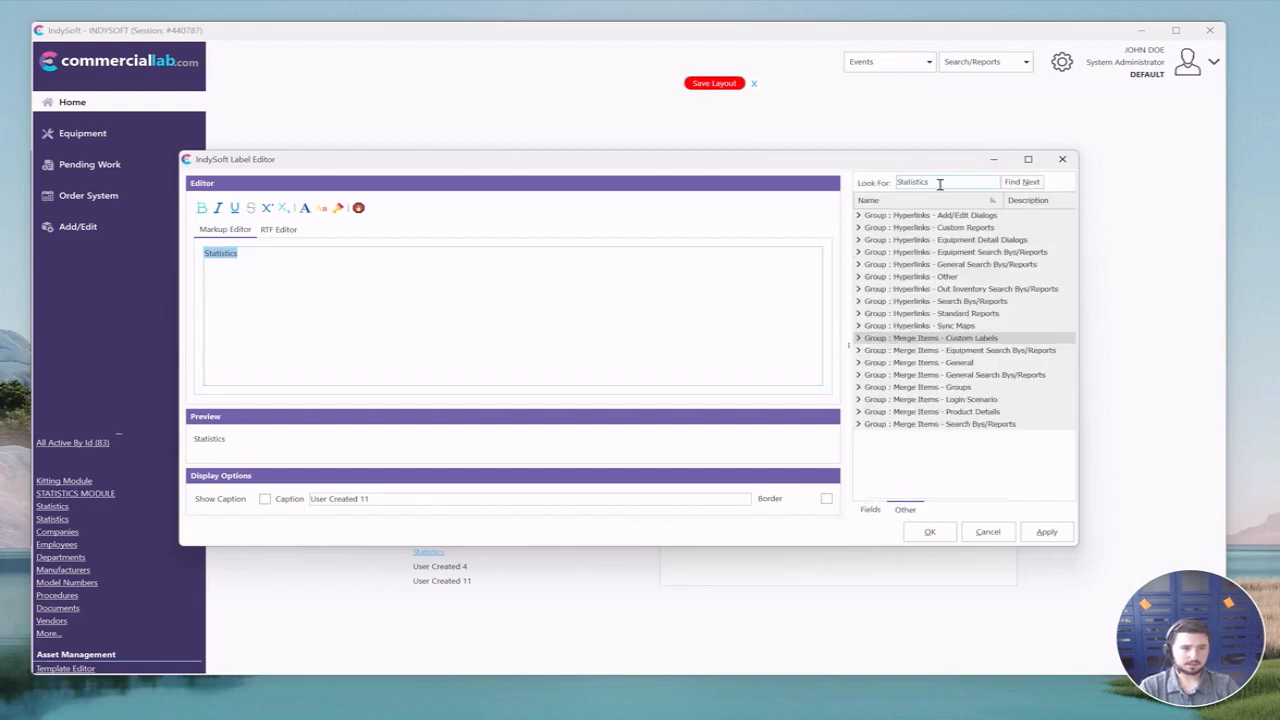
left_click(1022, 182)
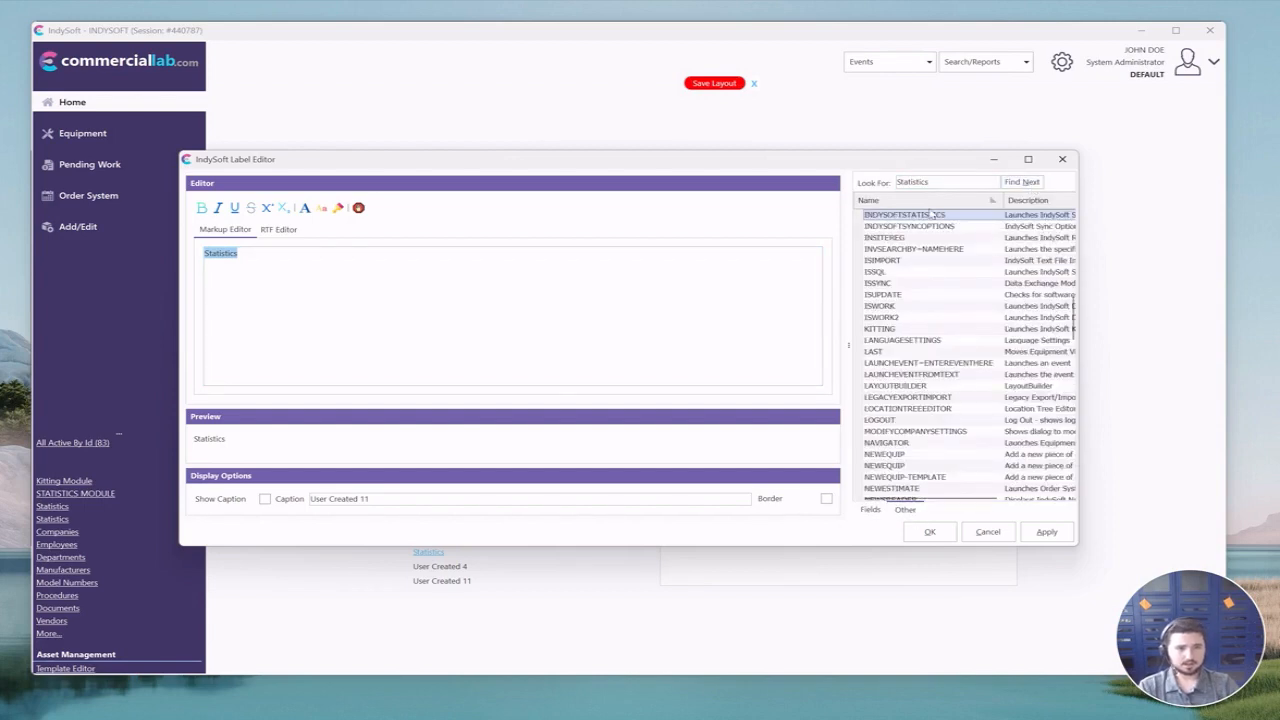
double_click(924, 216)
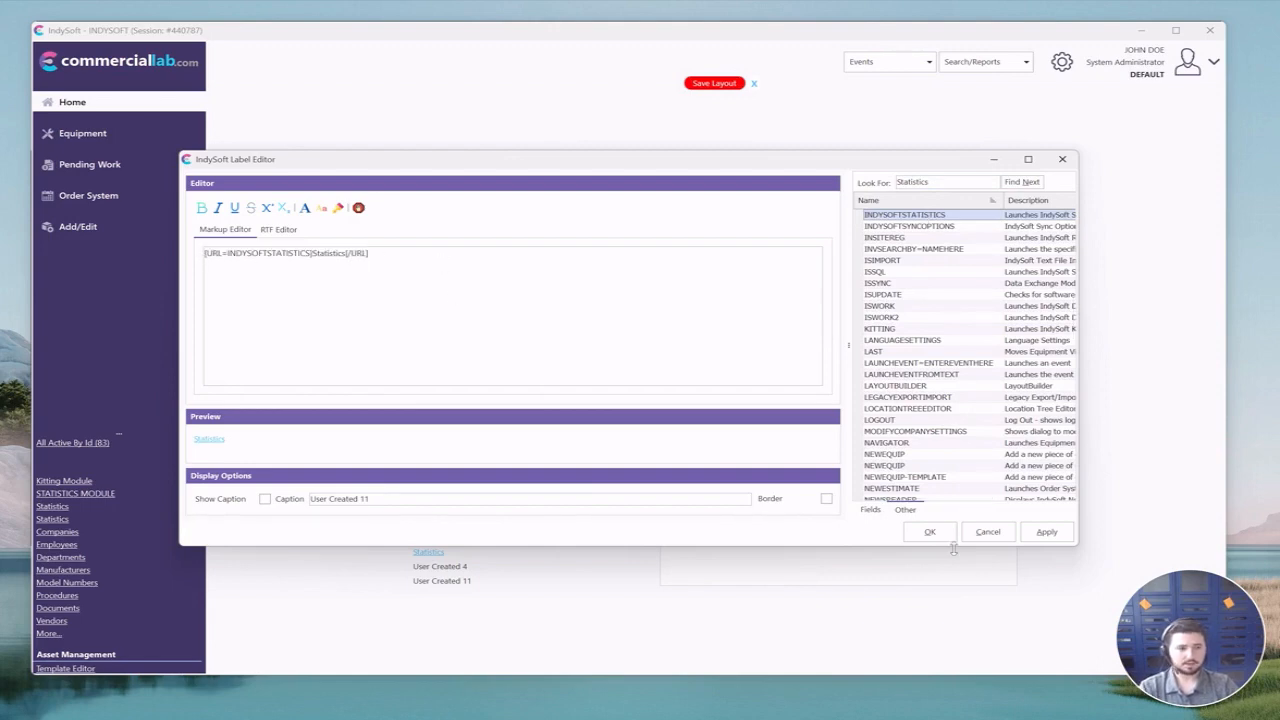
left_click(929, 531)
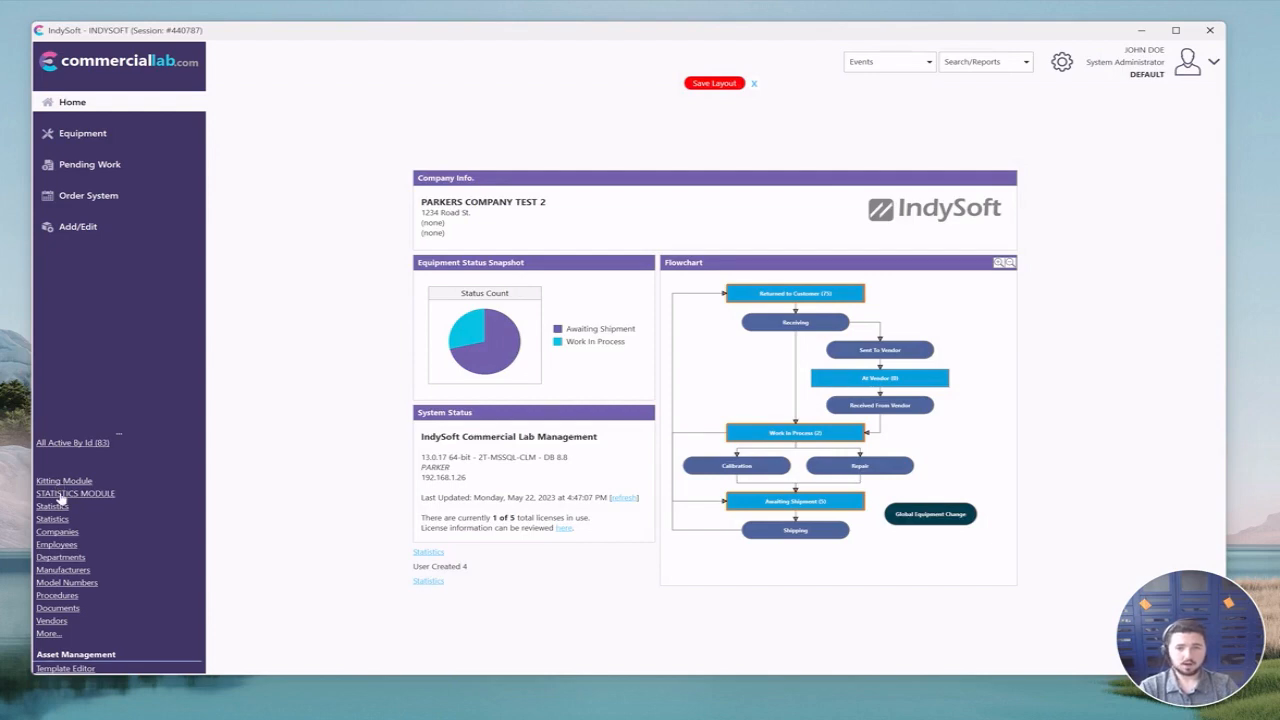
left_click(710, 87)
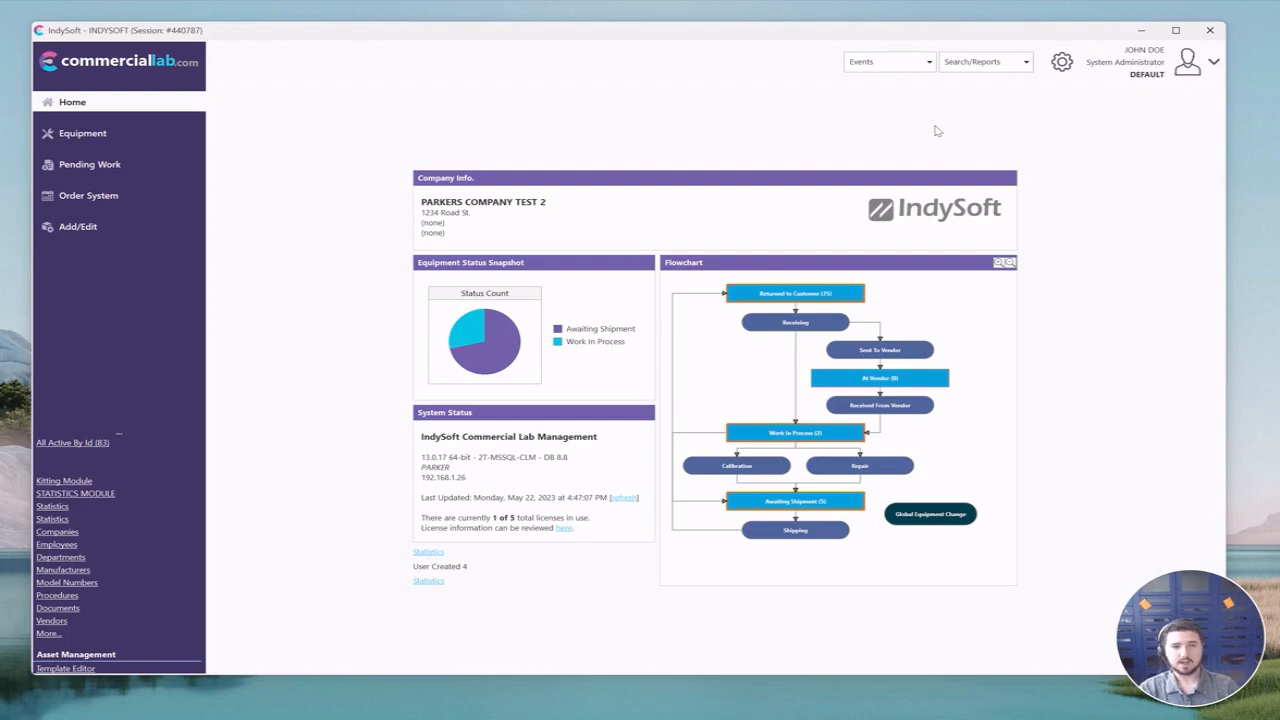
- Open the Statistics step of the CALIBRATION event in the Work Flow Configuration Wizard from Administration and examine the existing CALIBRATION TIME entry
left_click(1062, 62)
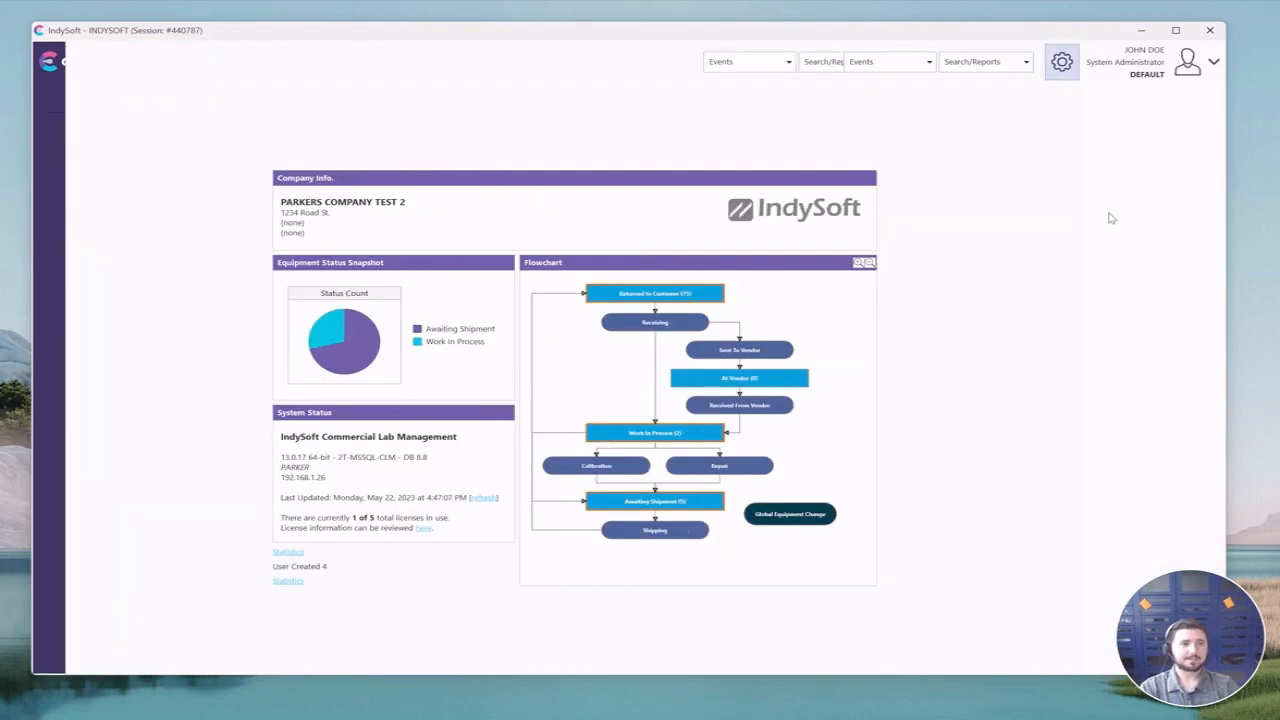
left_click(620, 377)
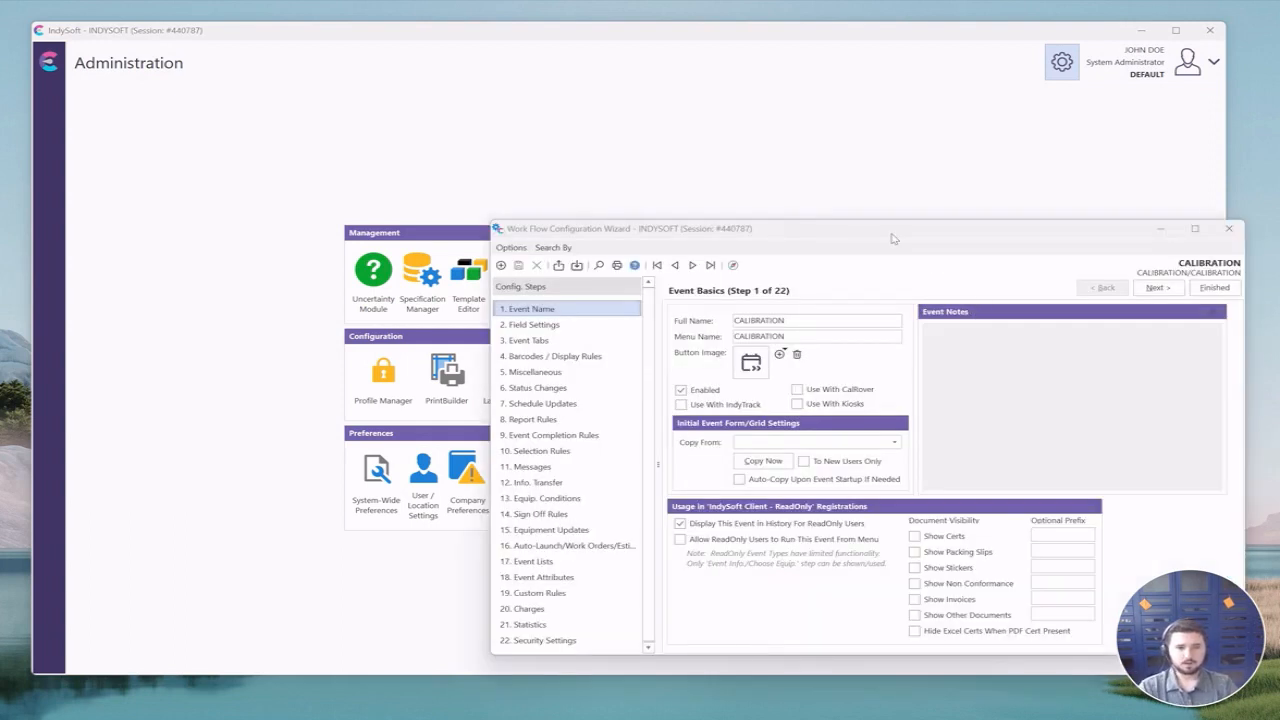
left_click_drag(888, 234, 673, 209)
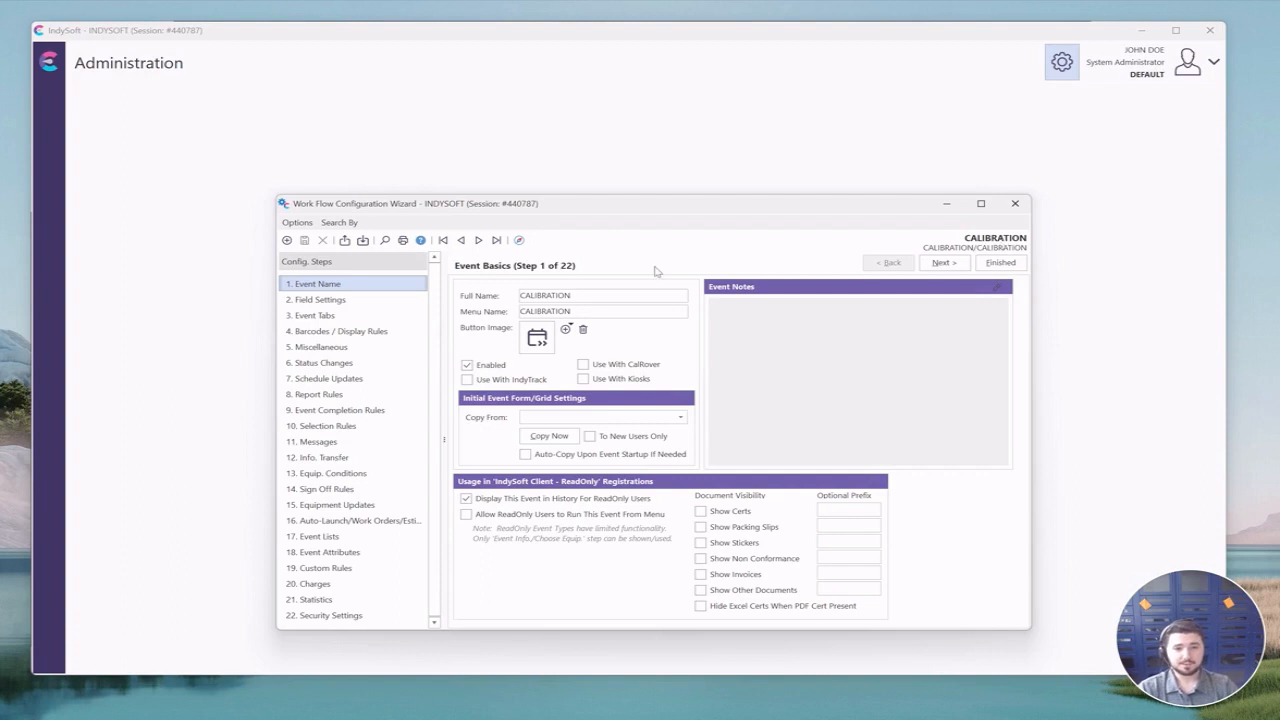
left_click(317, 603)
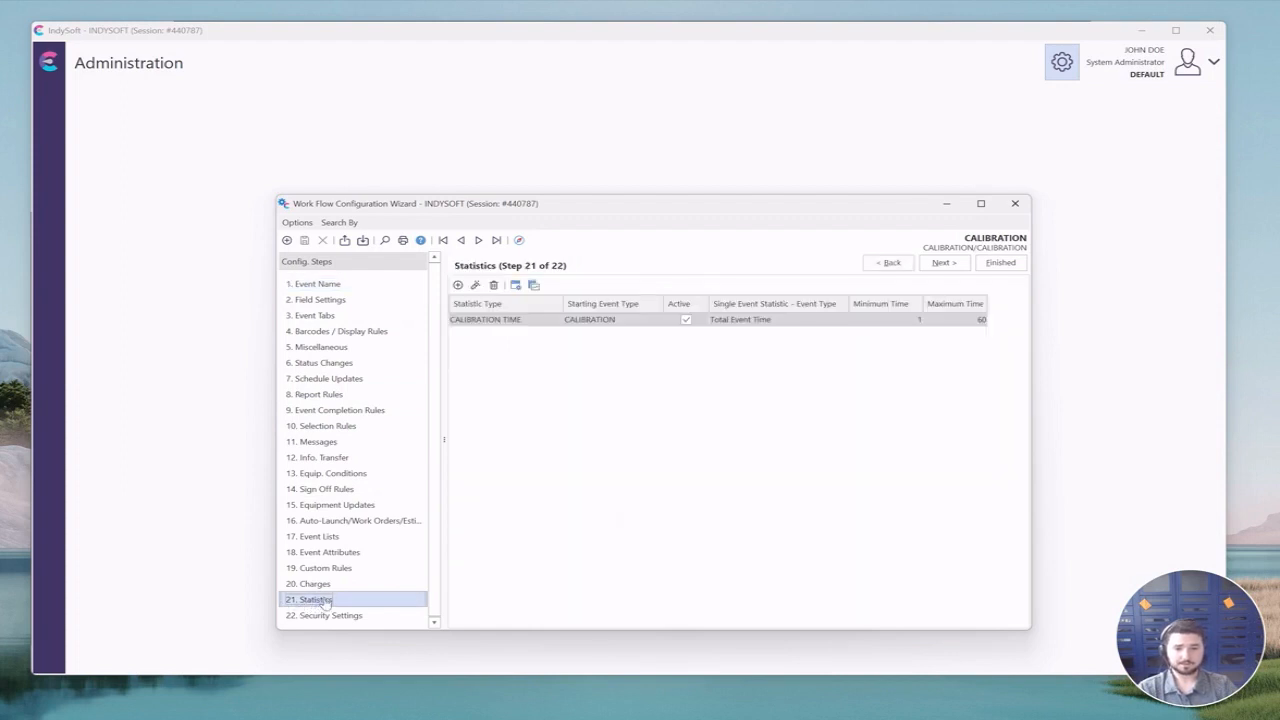
left_click(507, 322)
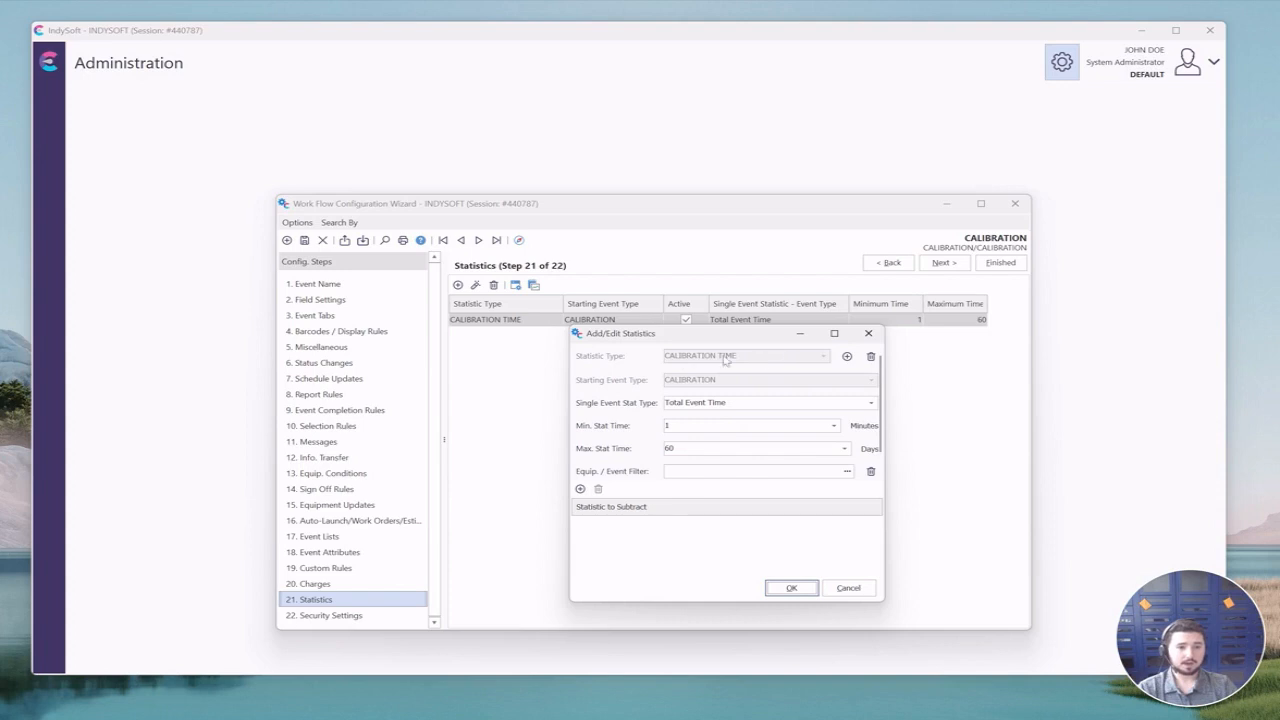
left_click(856, 590)
- Fill in a new statistic with type CALIBRATION TIME, starting event CALIBRATION, Total Event Time and minimum time 1 minute, and discard it
left_click(458, 285)
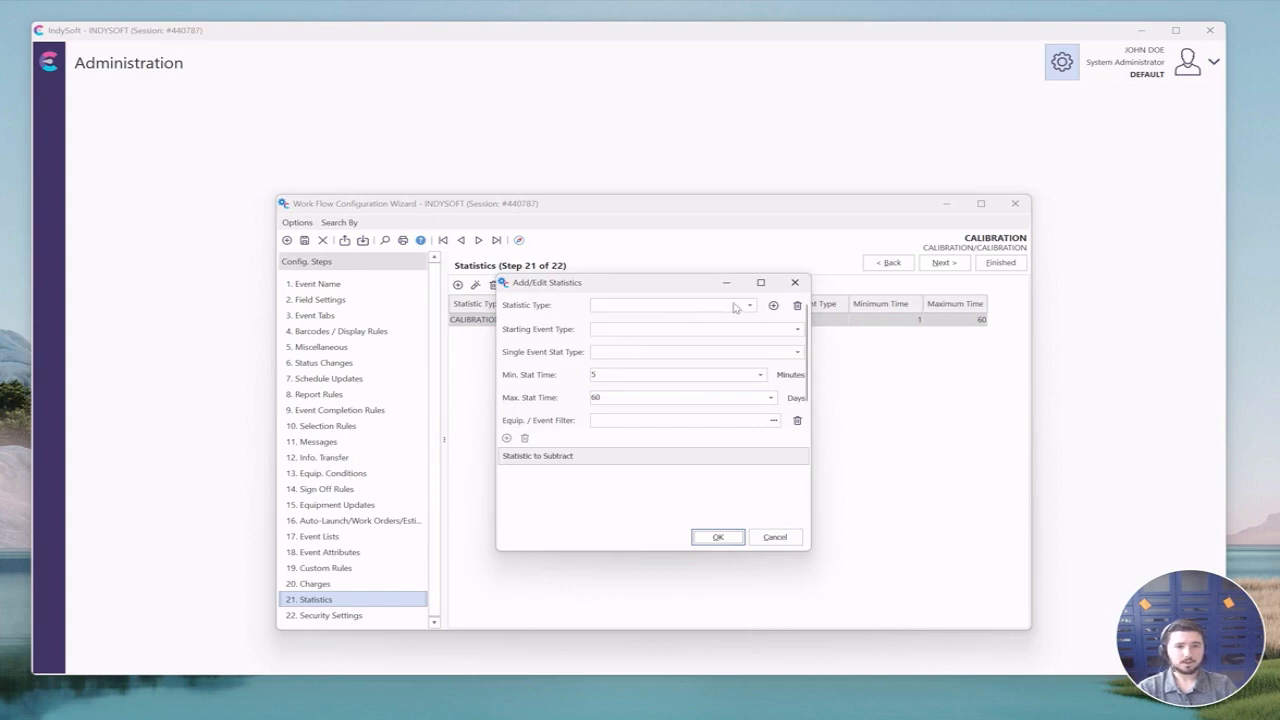
left_click(749, 305)
left_click(650, 314)
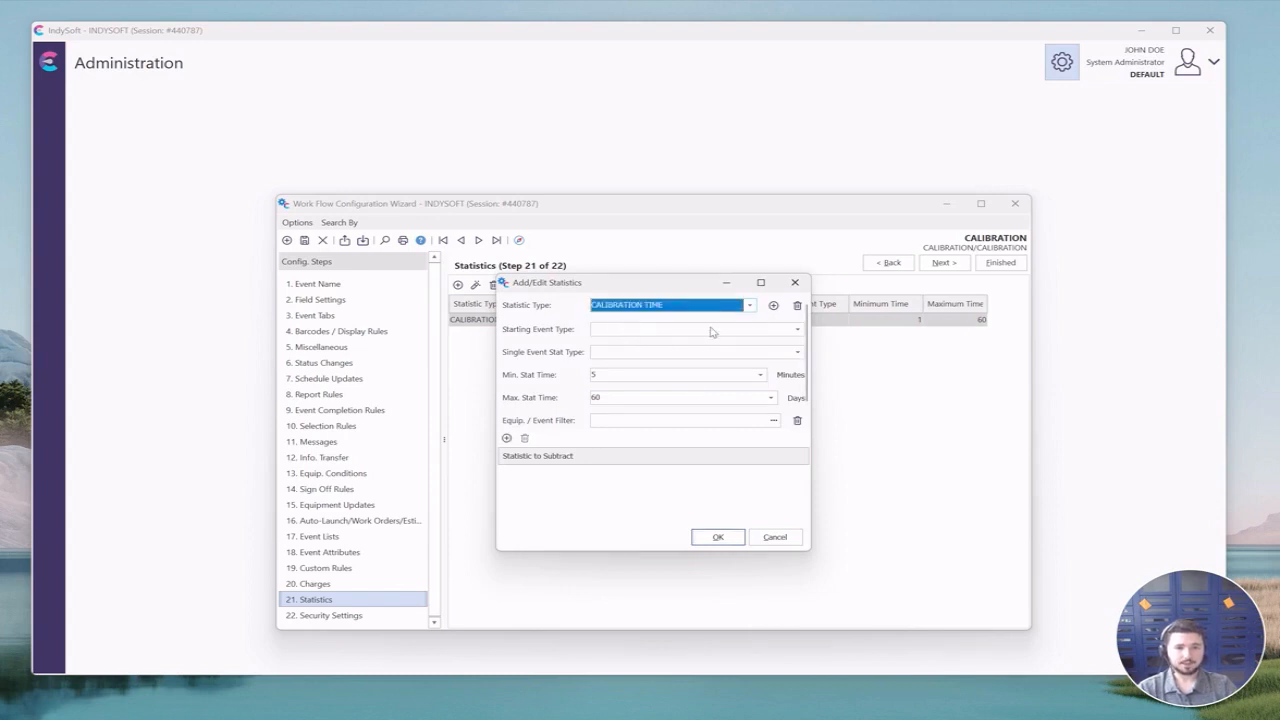
left_click(796, 331)
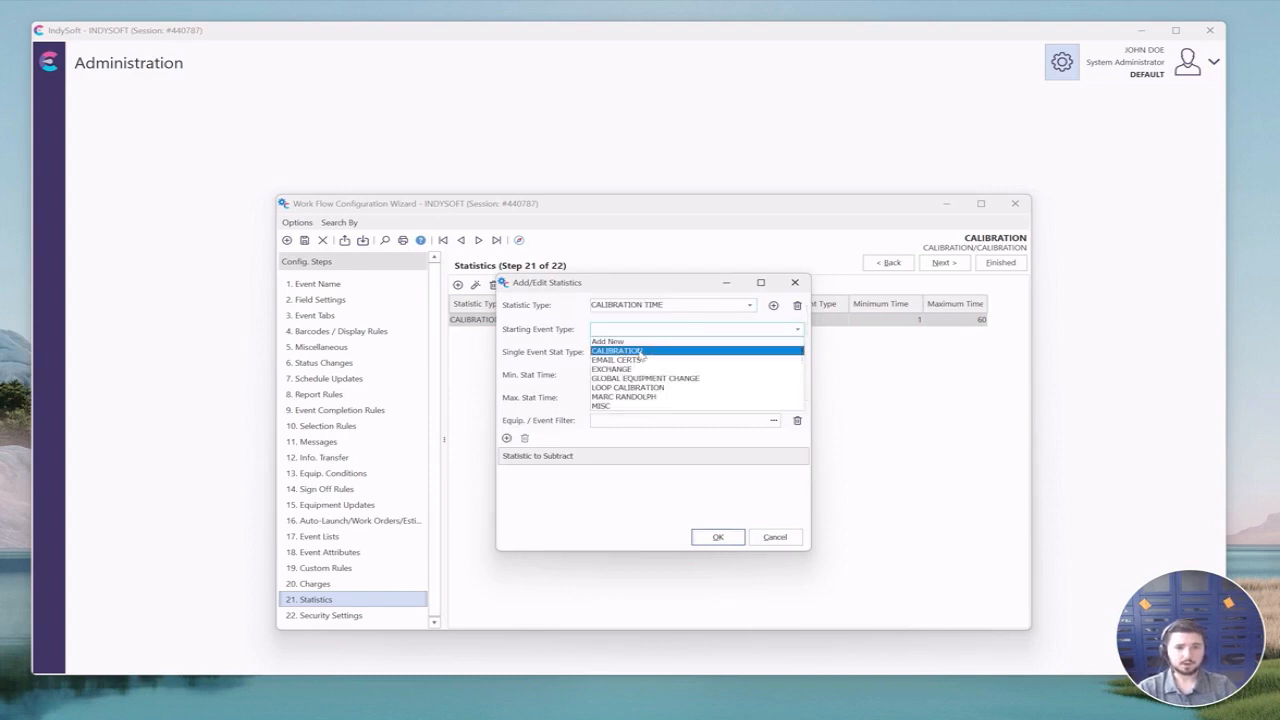
left_click(641, 353)
left_click(690, 352)
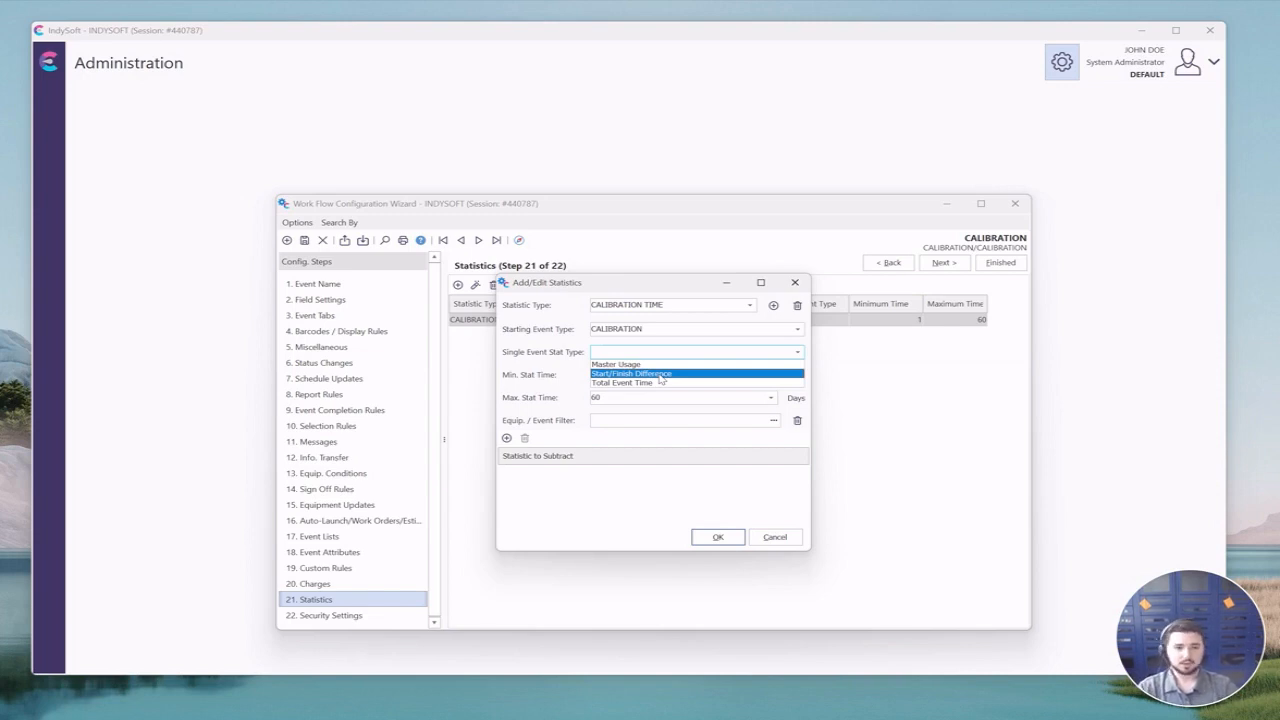
left_click(656, 383)
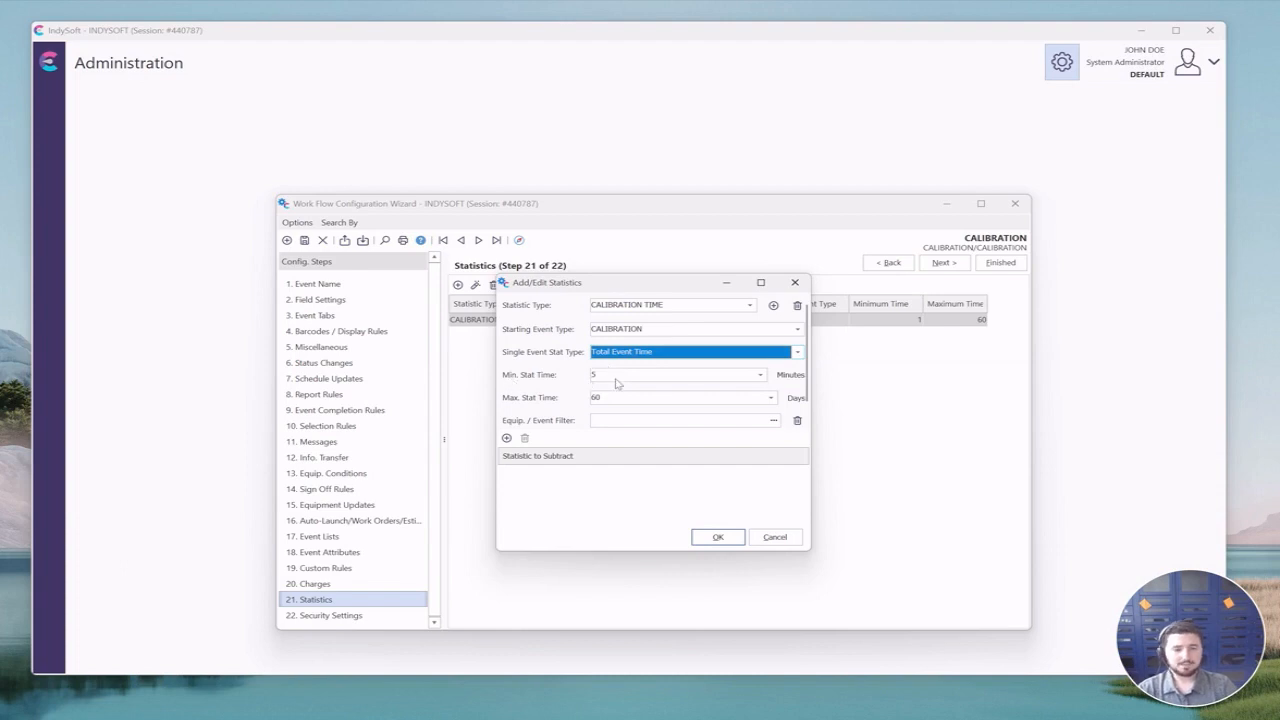
left_click(614, 374)
type("1")
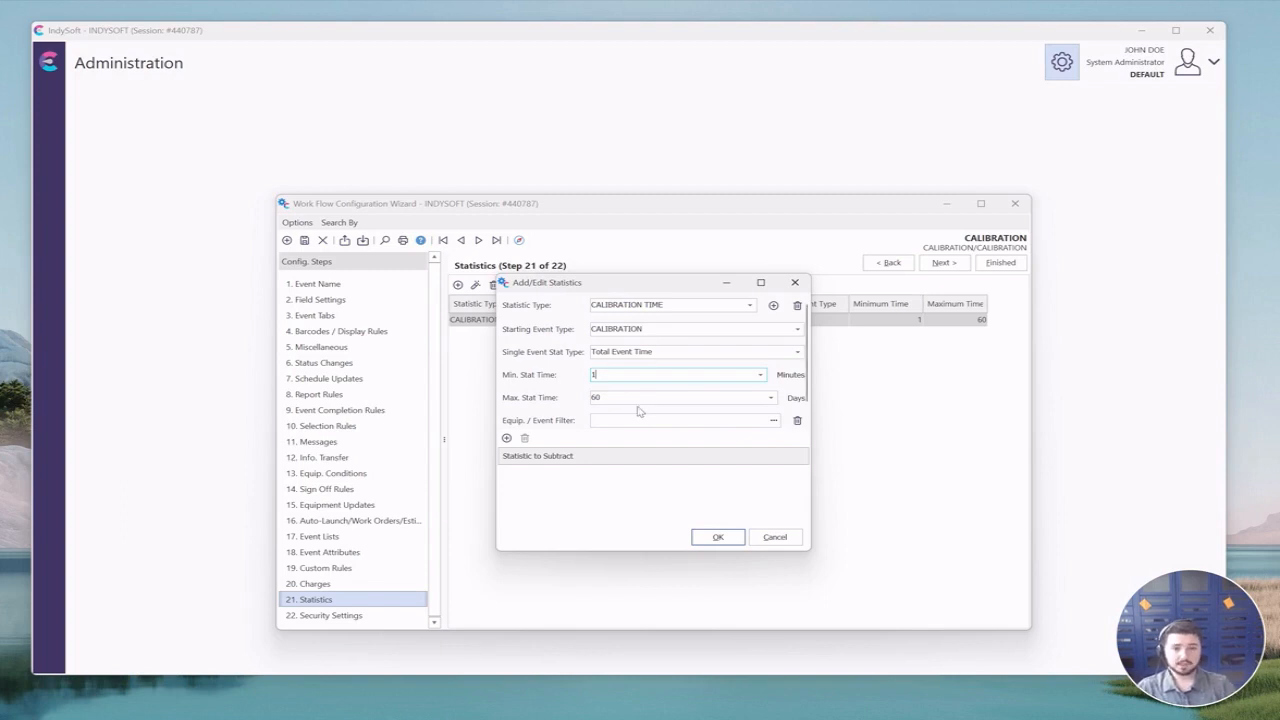
left_click(645, 397)
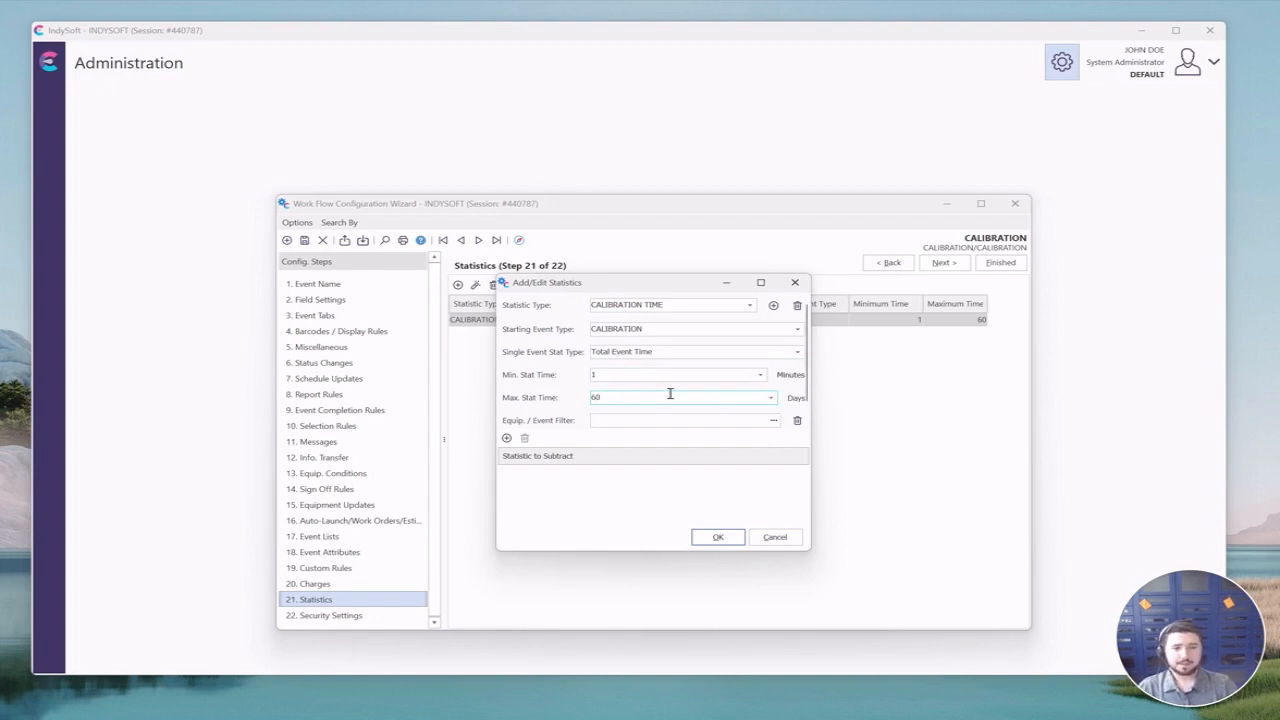
left_click(774, 537)
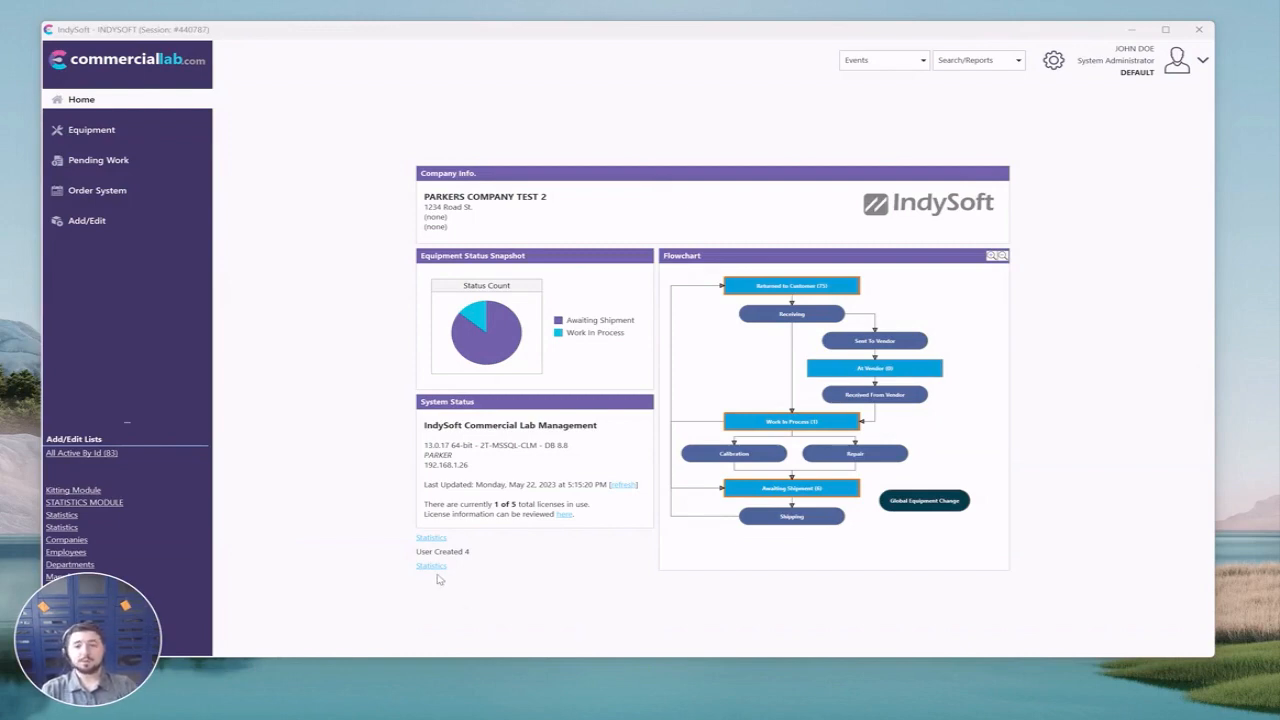
- Open the Statistics link on the Home layout and filter CALIBRATION TIME statistics by Company is (exactly) PARKERS COMPANY TEST 2
left_click(431, 538)
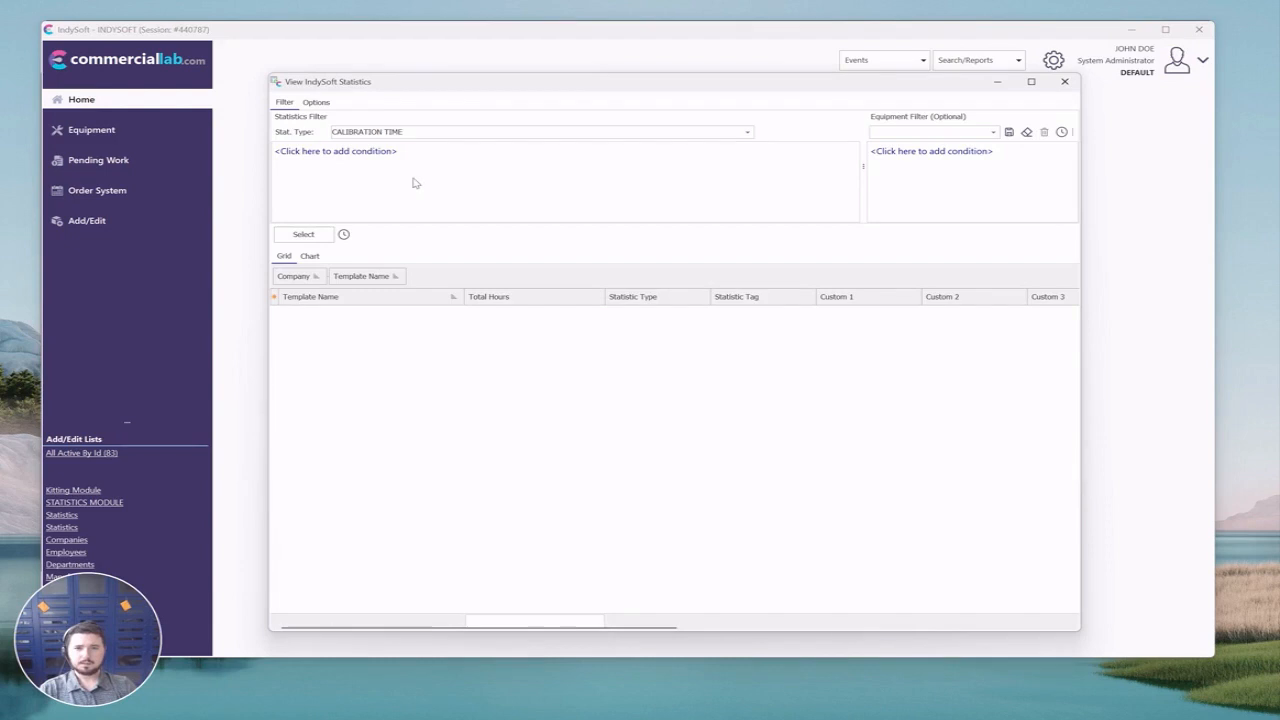
left_click(397, 137)
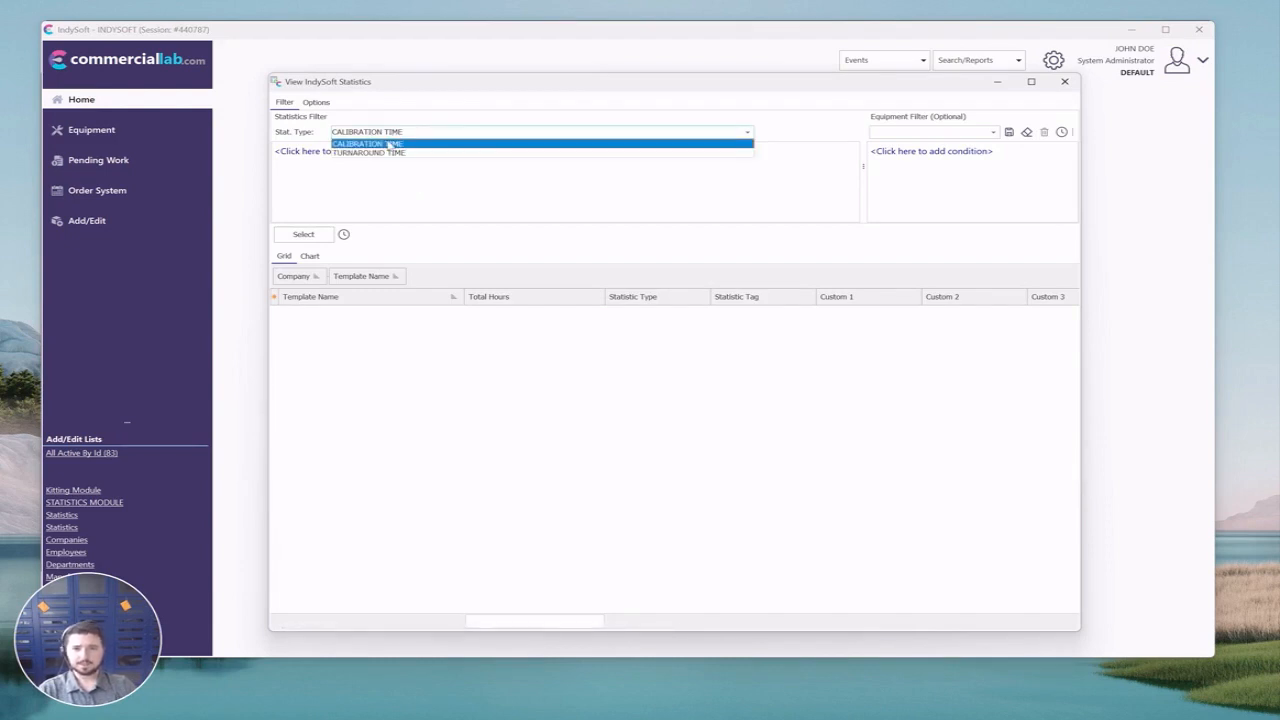
left_click(393, 142)
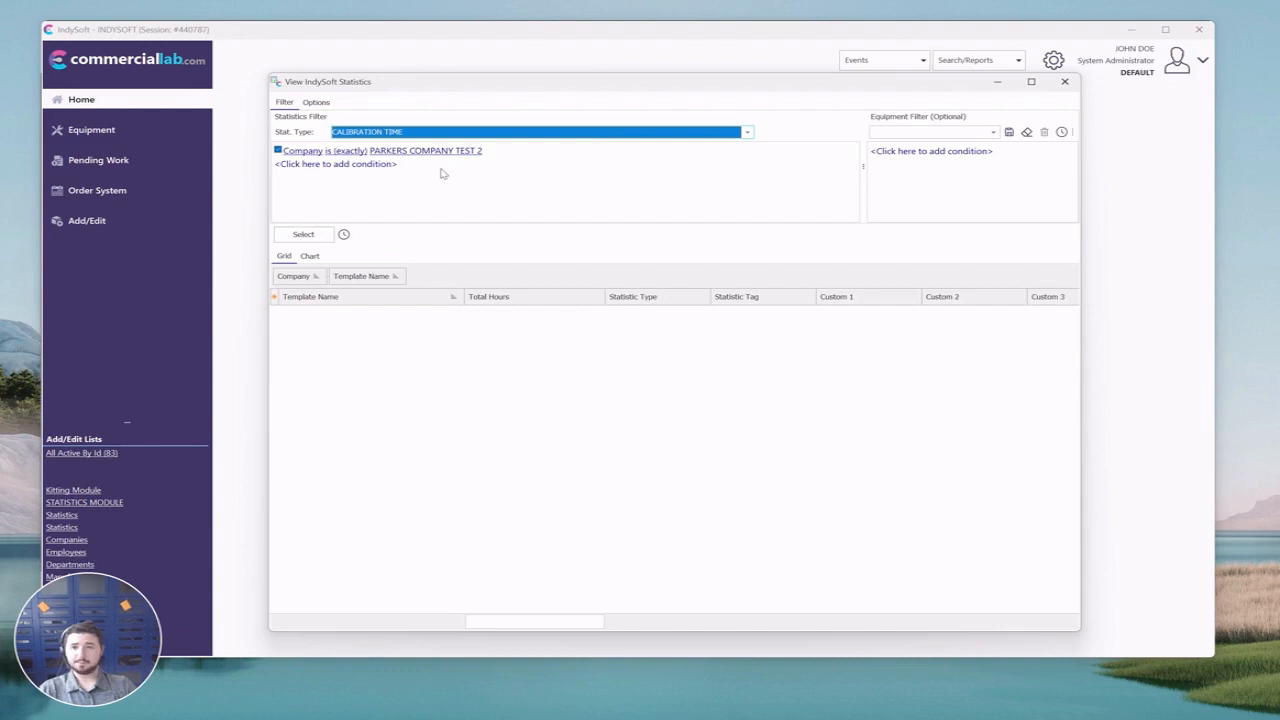
left_click(316, 152)
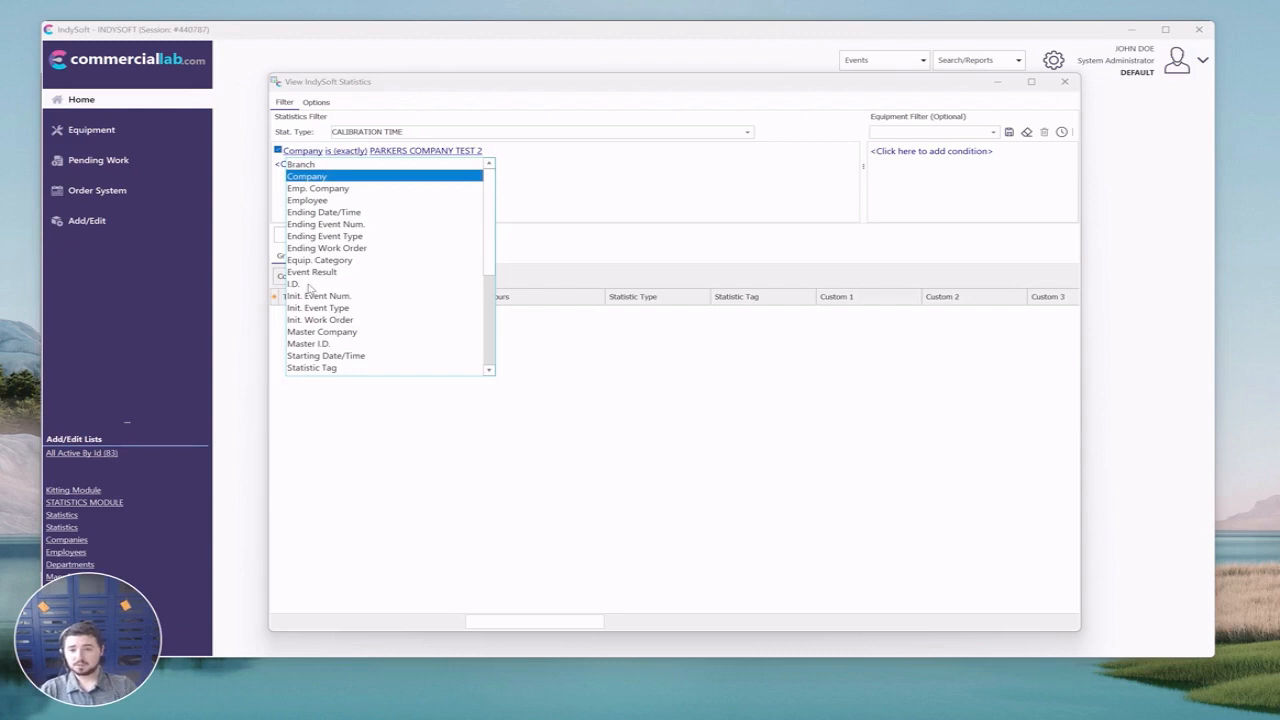
left_click(785, 162)
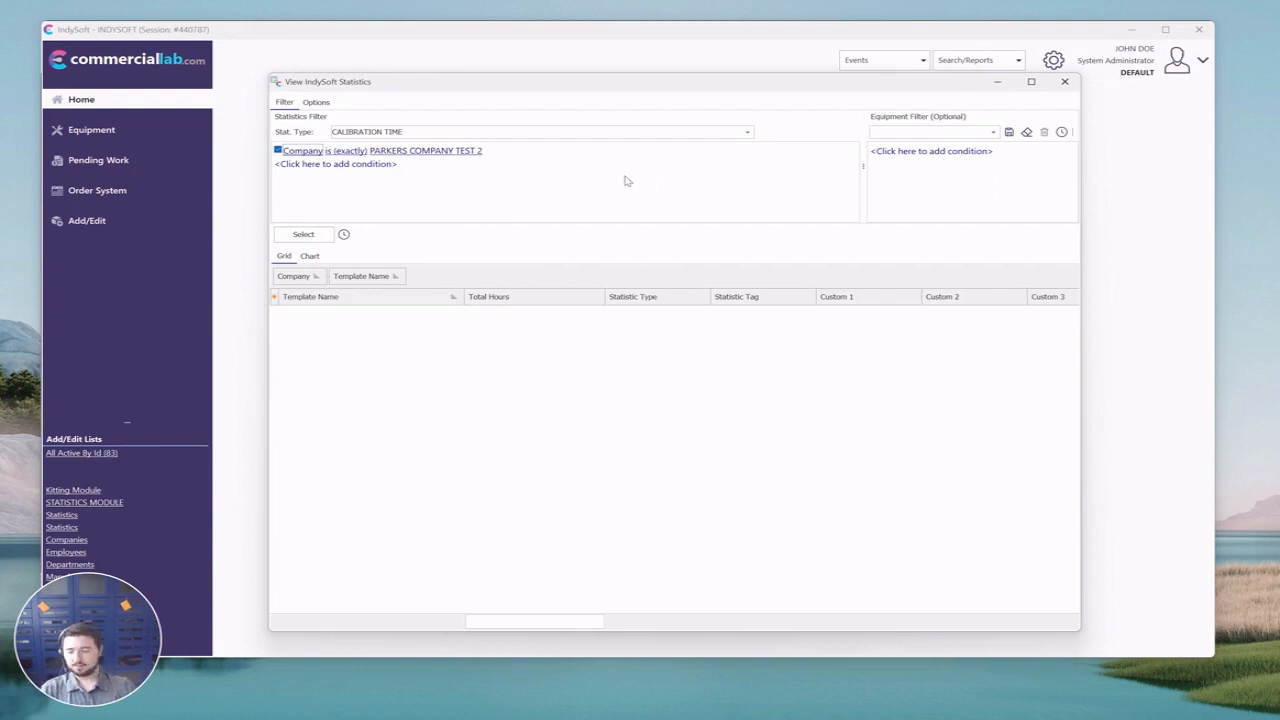
- Run the filtered statistics selection and load the matching records into the grid
left_click(303, 234)
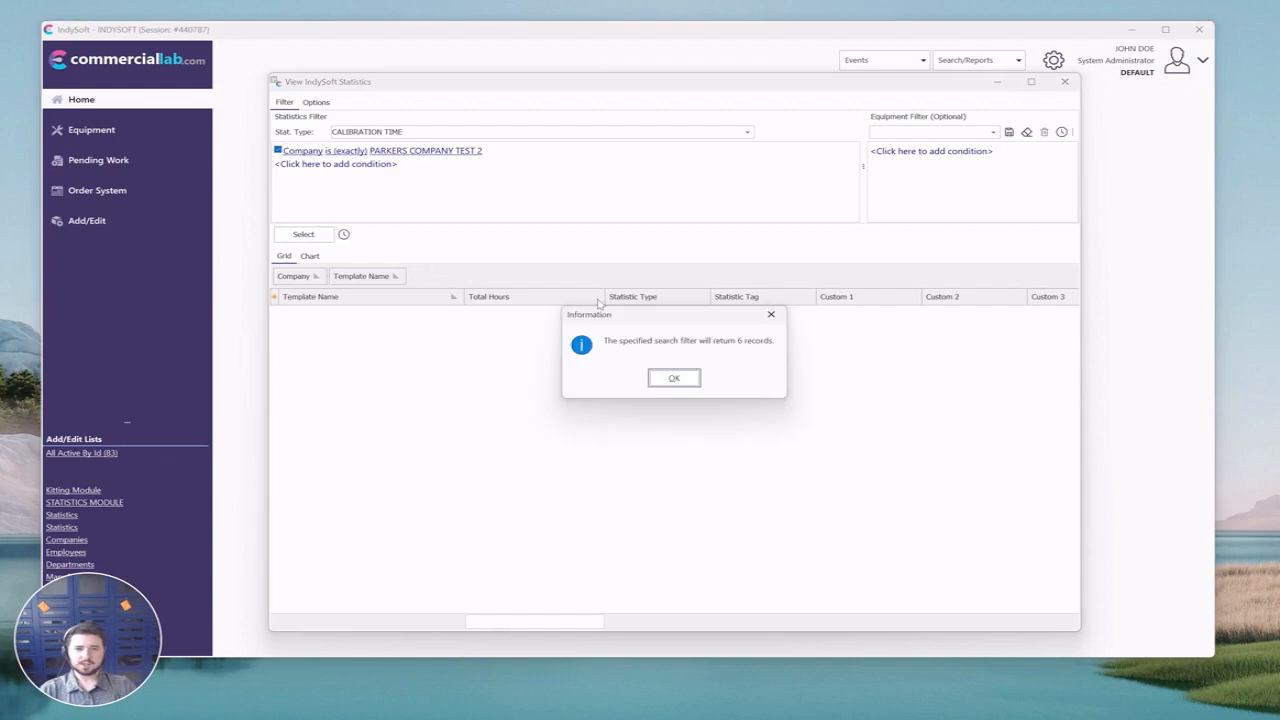
left_click(673, 379)
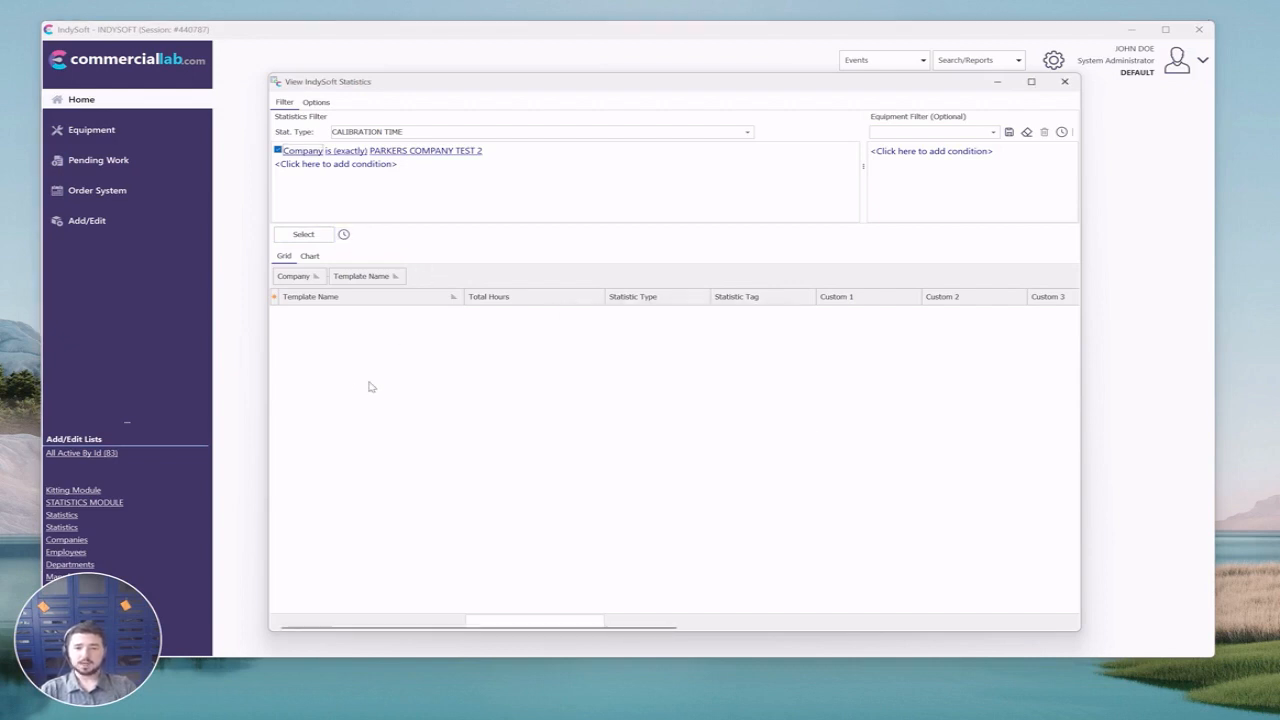
left_click(303, 234)
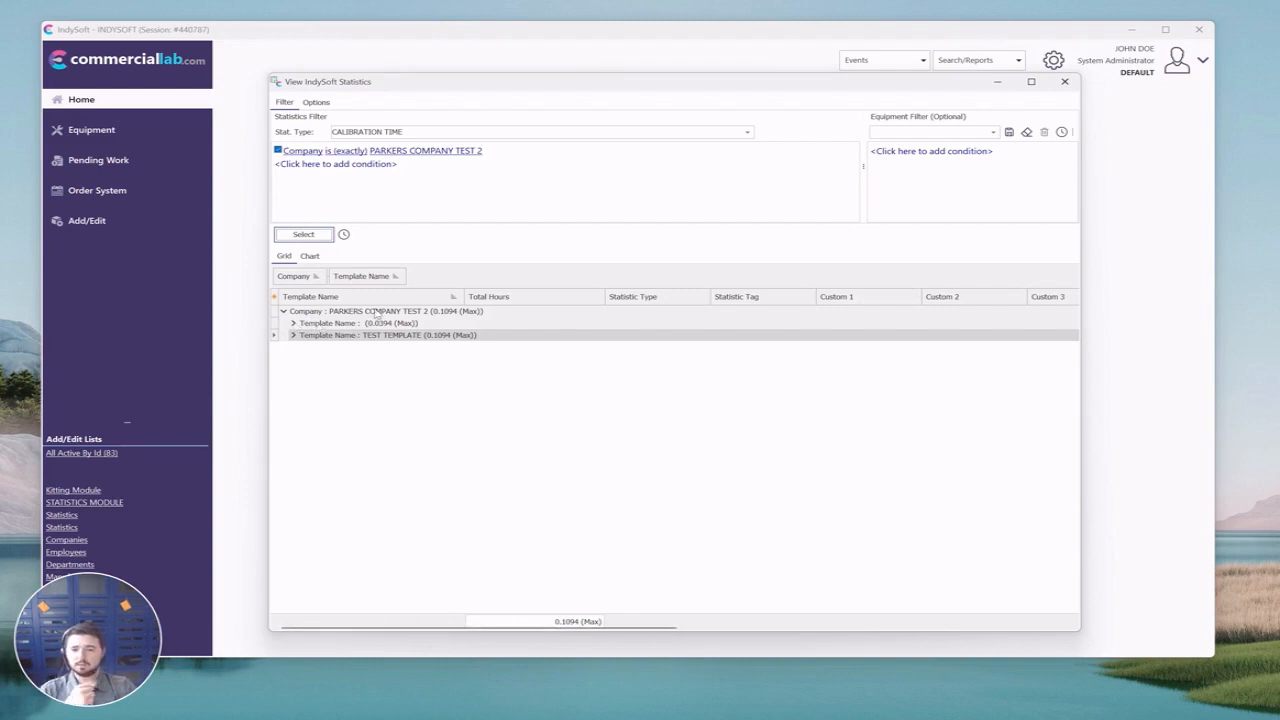
- Clear the Group 1 and Group 2 groupings in the statistics display options
left_click(316, 102)
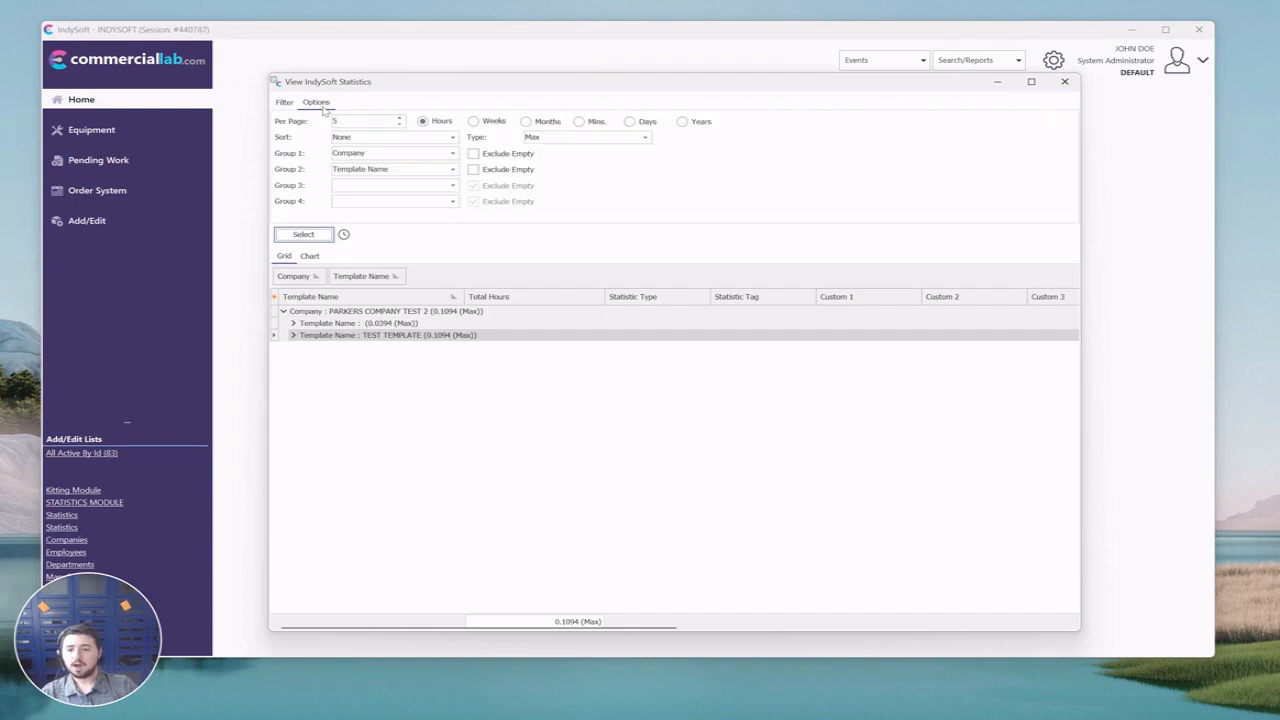
left_click(376, 156)
left_click(364, 165)
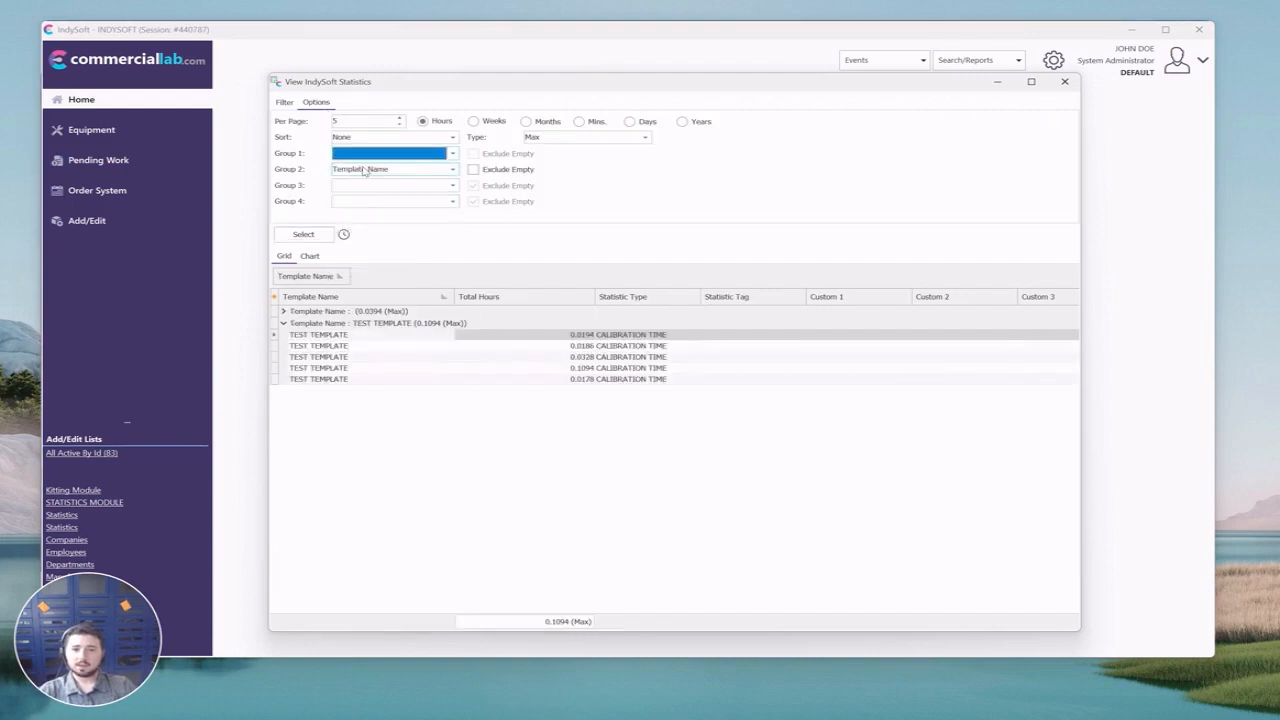
left_click(364, 170)
left_click(364, 185)
left_click(364, 181)
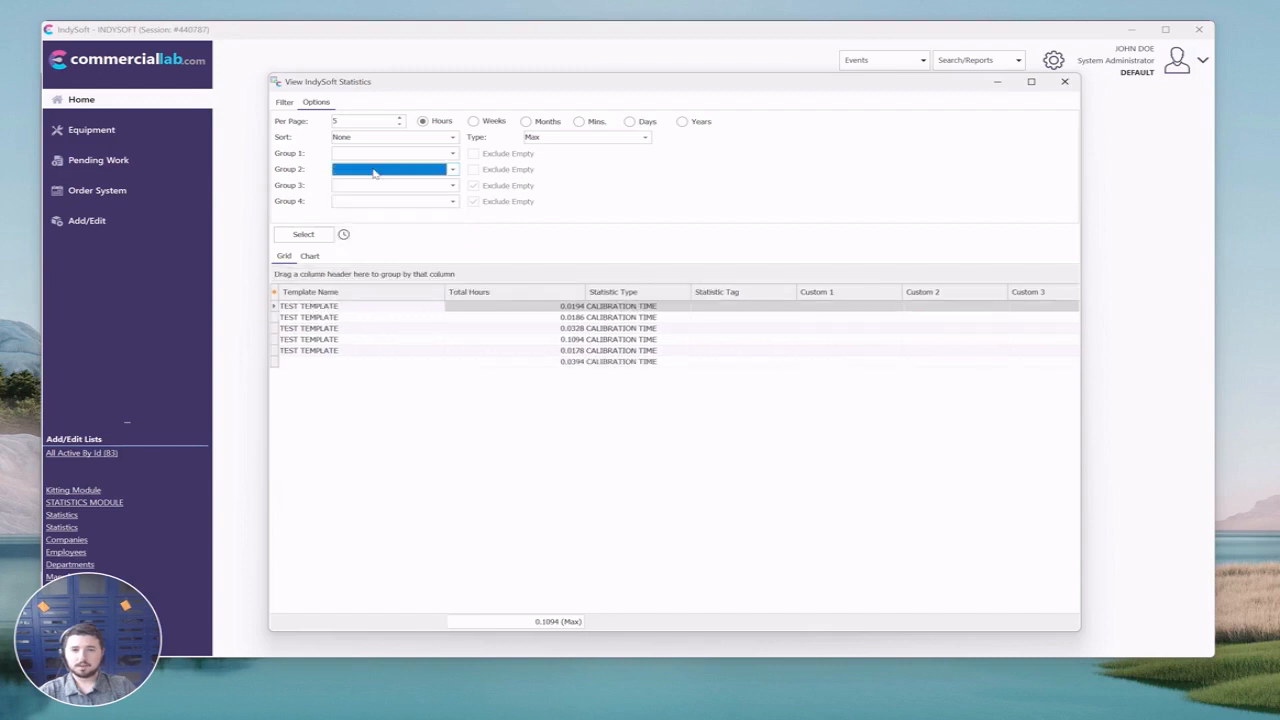
- Set Group 1 to Company and expand the PARKERS COMPANY TEST 2 group in the grid
left_click(376, 153)
left_click(365, 181)
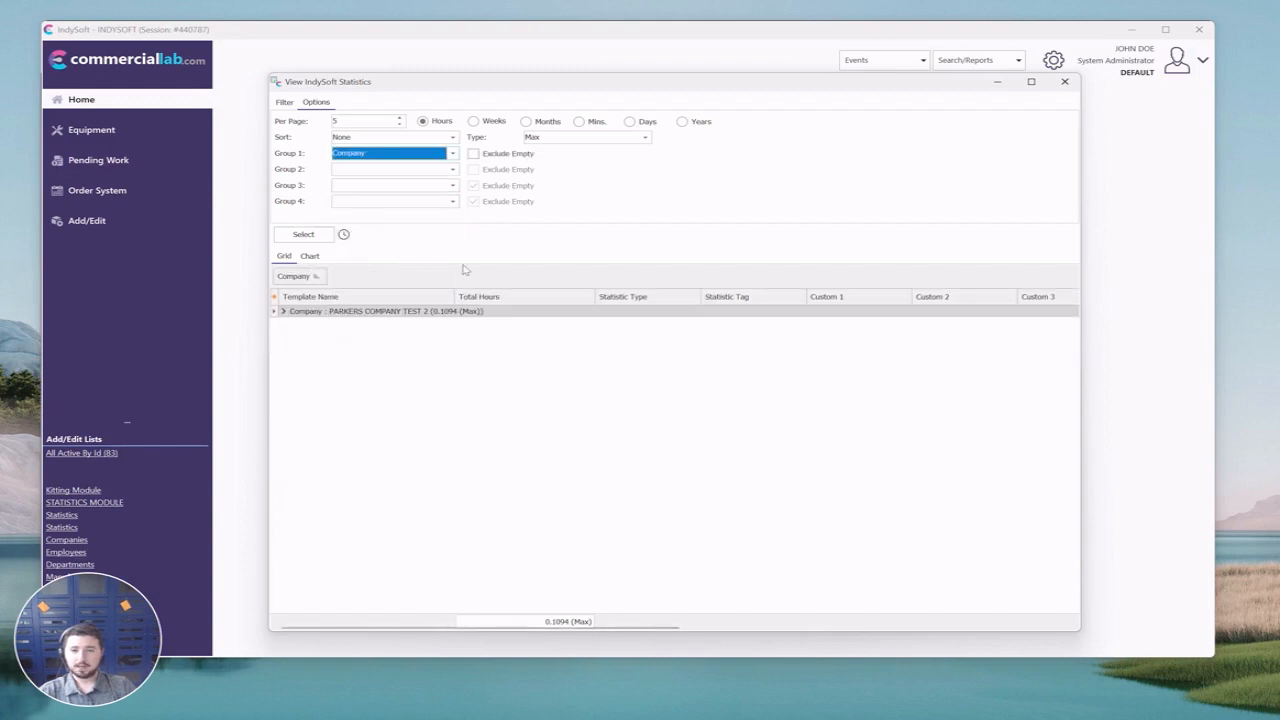
left_click(284, 311)
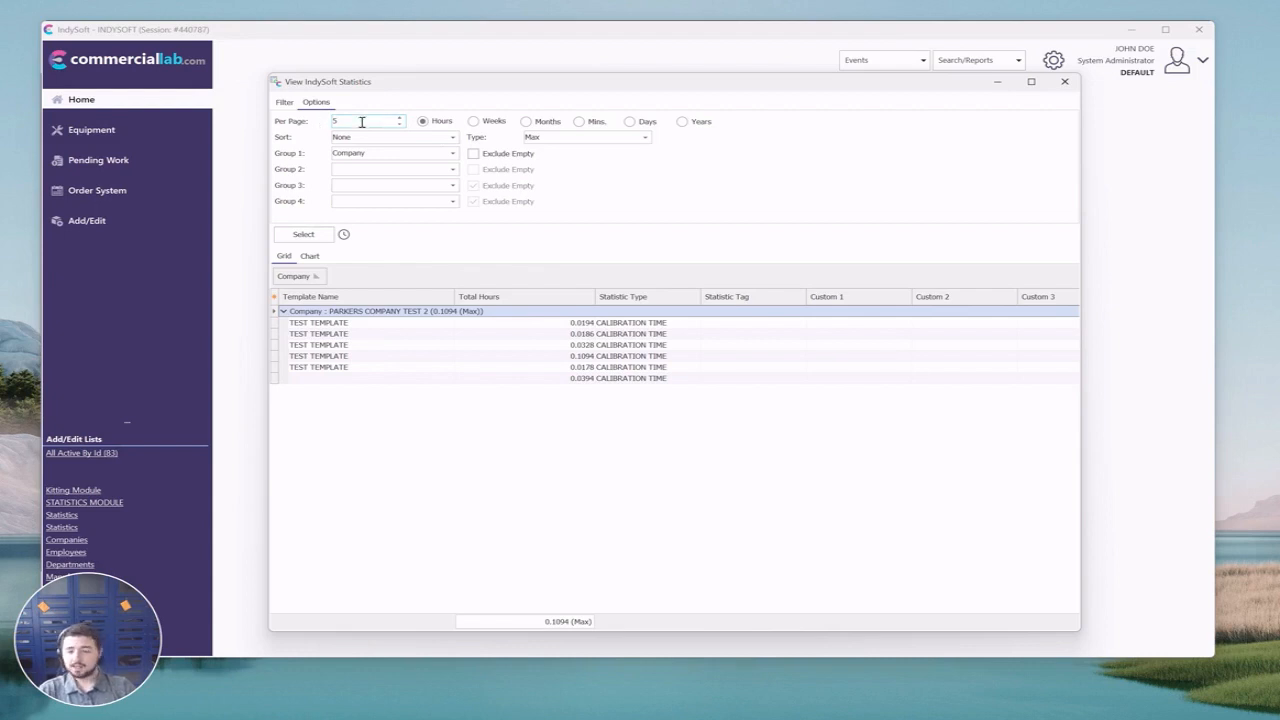
- Compare the grouped calibration times in weeks, months, minutes, days and years, and return the unit to Hours
left_click(473, 121)
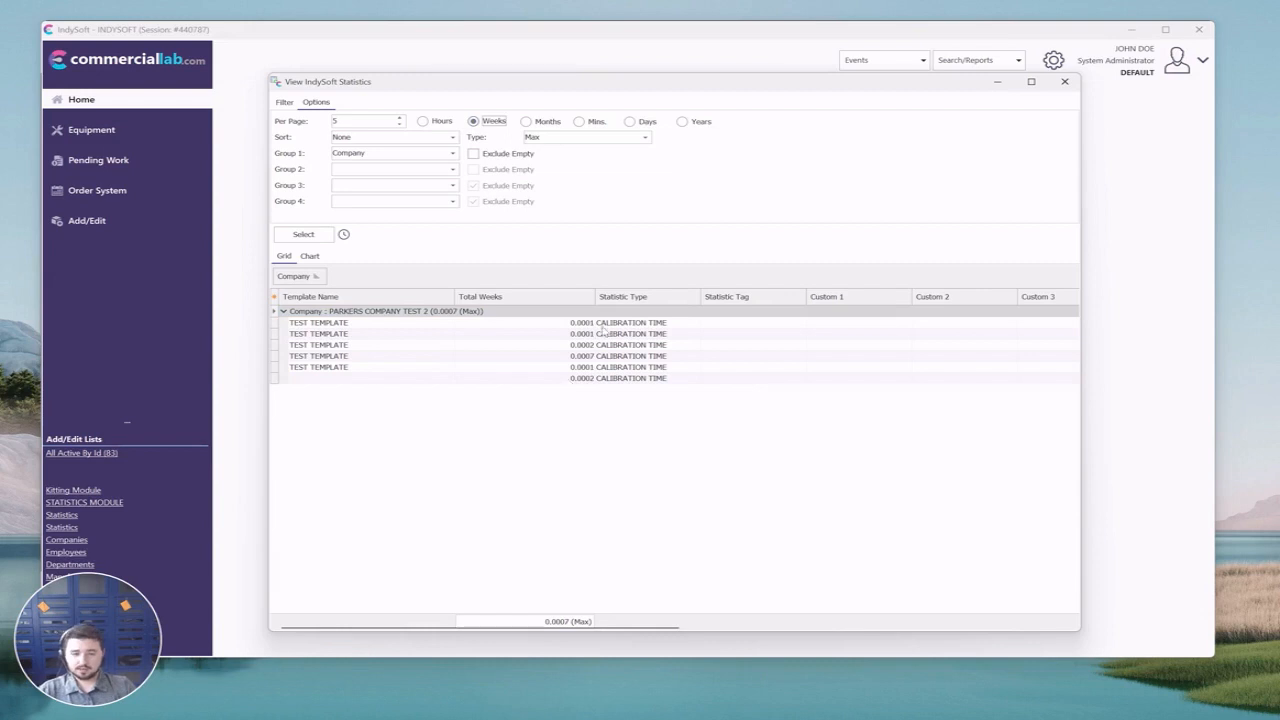
left_click(545, 121)
left_click(592, 126)
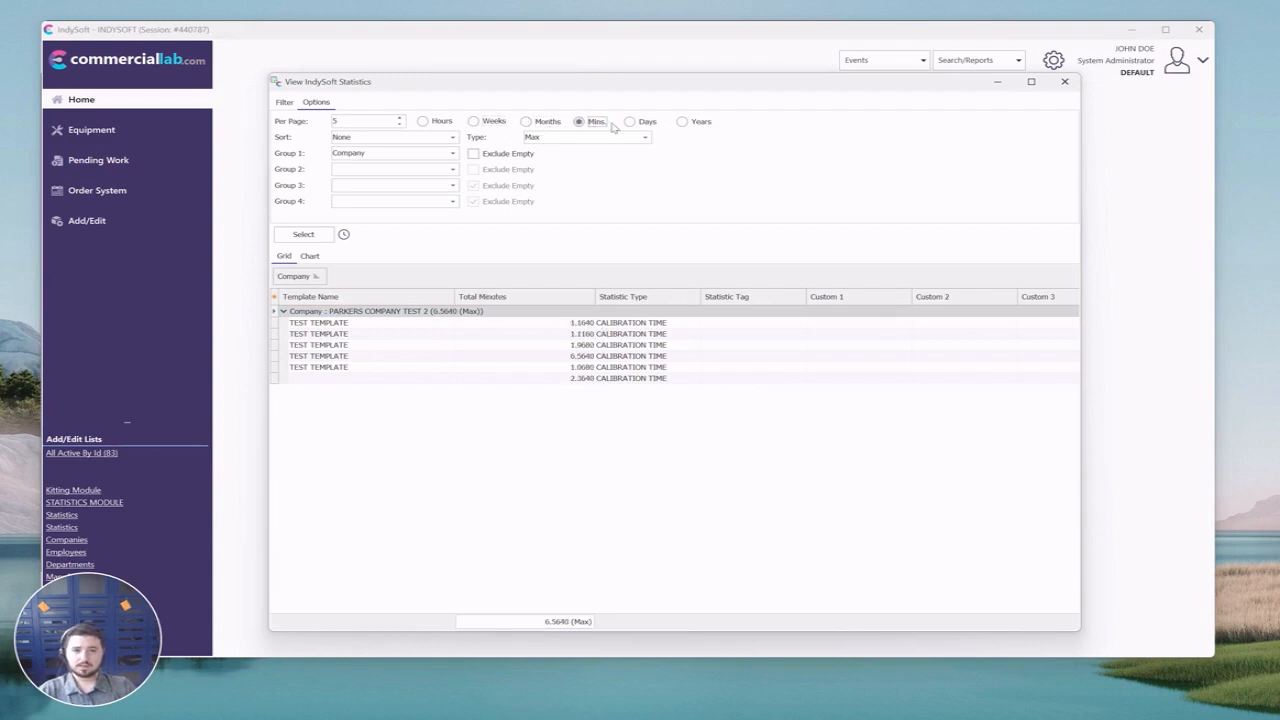
left_click(644, 127)
left_click(685, 123)
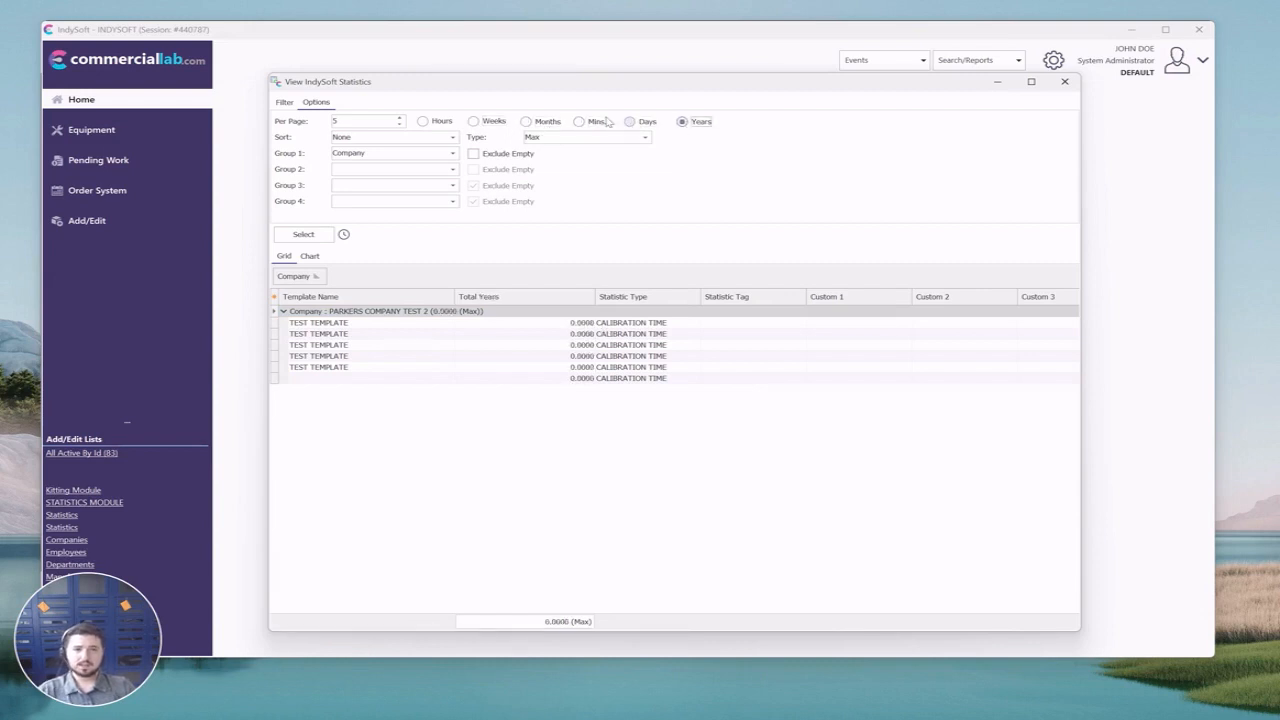
left_click(422, 121)
- Try Average as the summary type, set it to Count, and keep the sort order at None
left_click(545, 138)
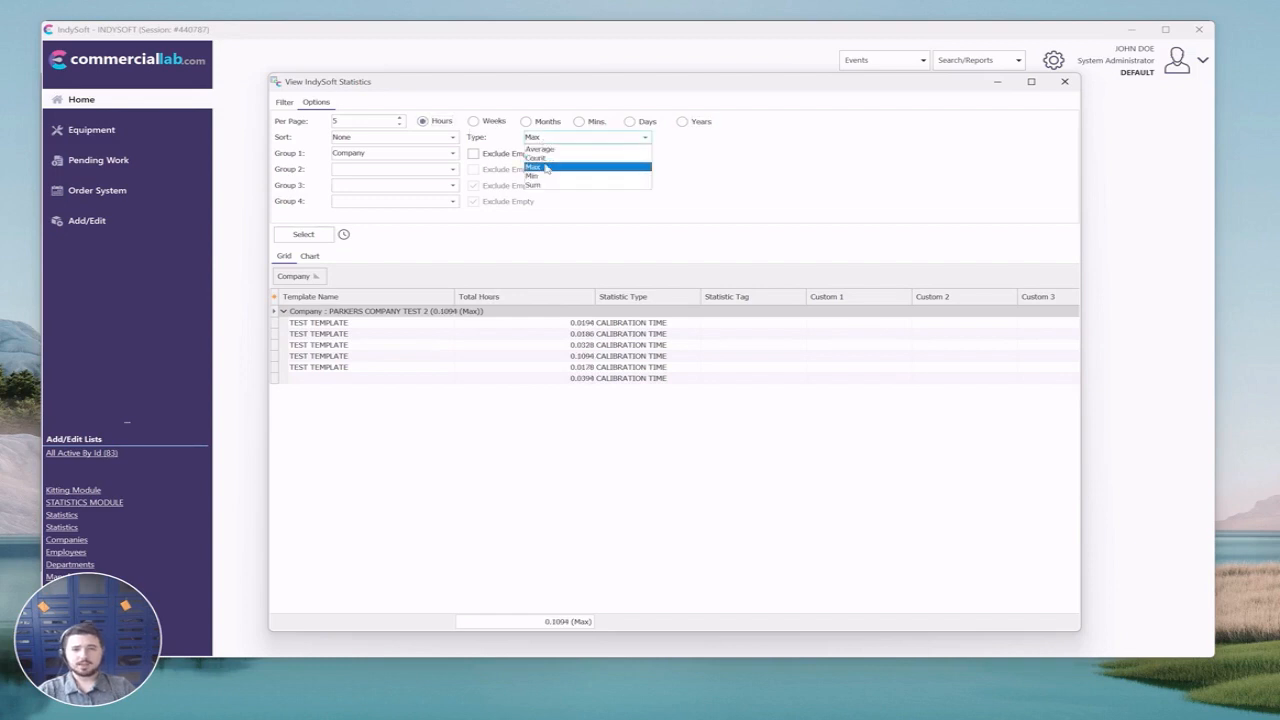
left_click(540, 149)
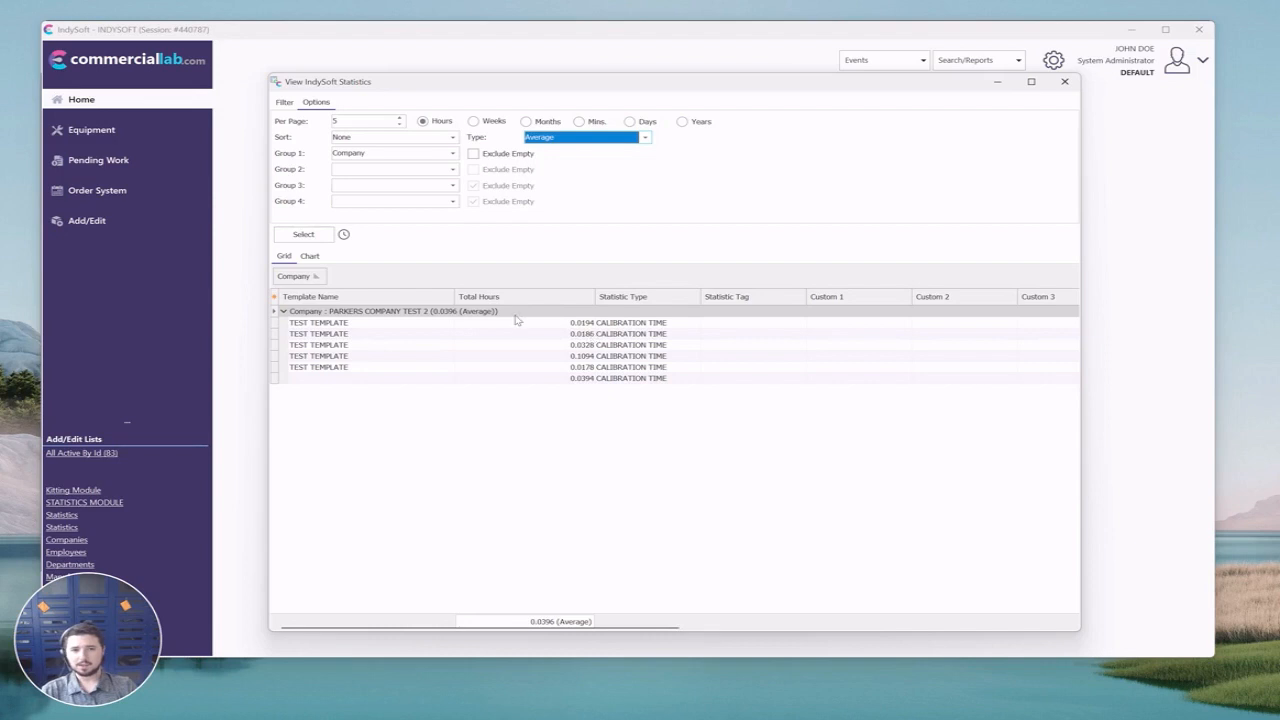
left_click(552, 139)
left_click(550, 159)
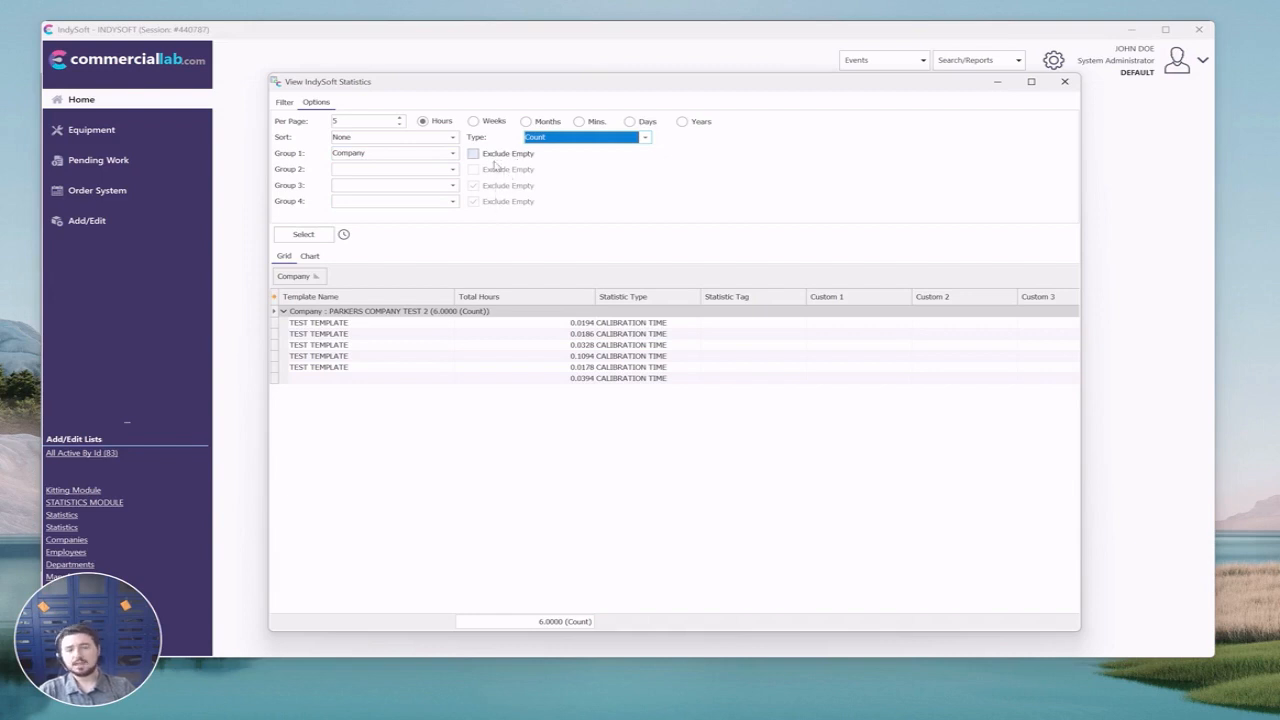
left_click(355, 141)
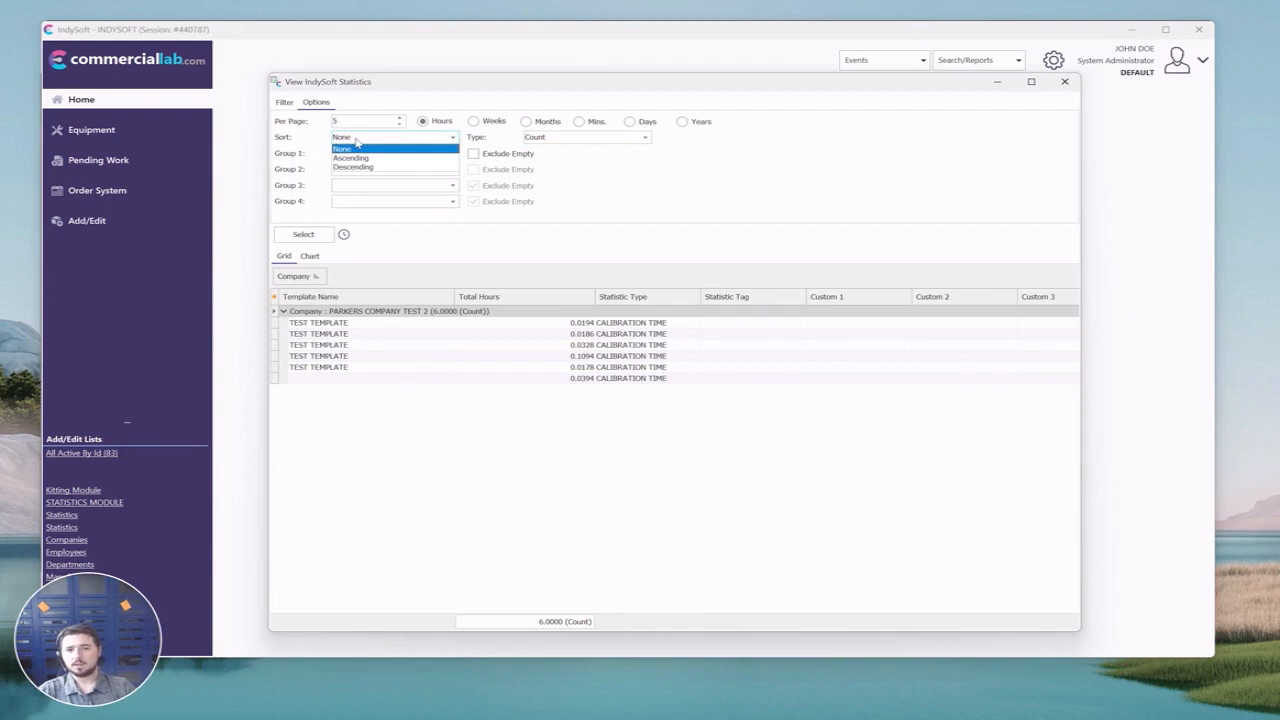
left_click(355, 142)
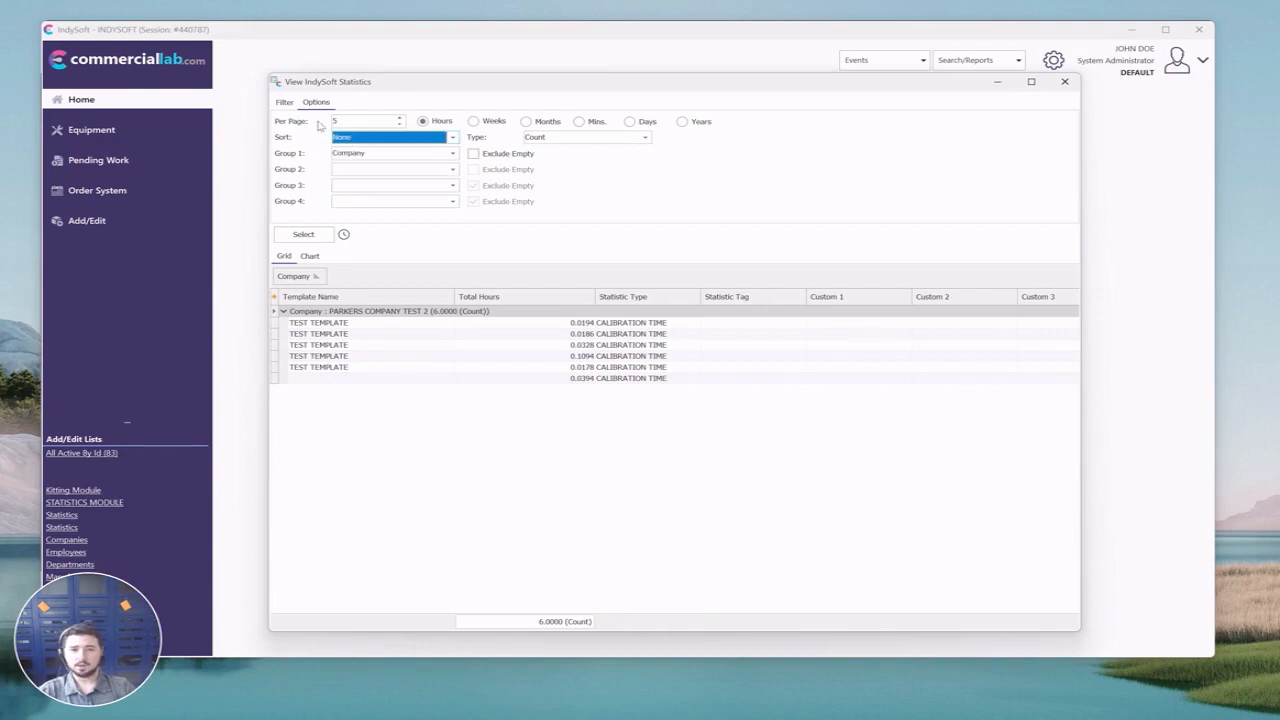
- Return to the statistics filter conditions and display the grouped results as a chart
left_click(285, 102)
left_click(319, 260)
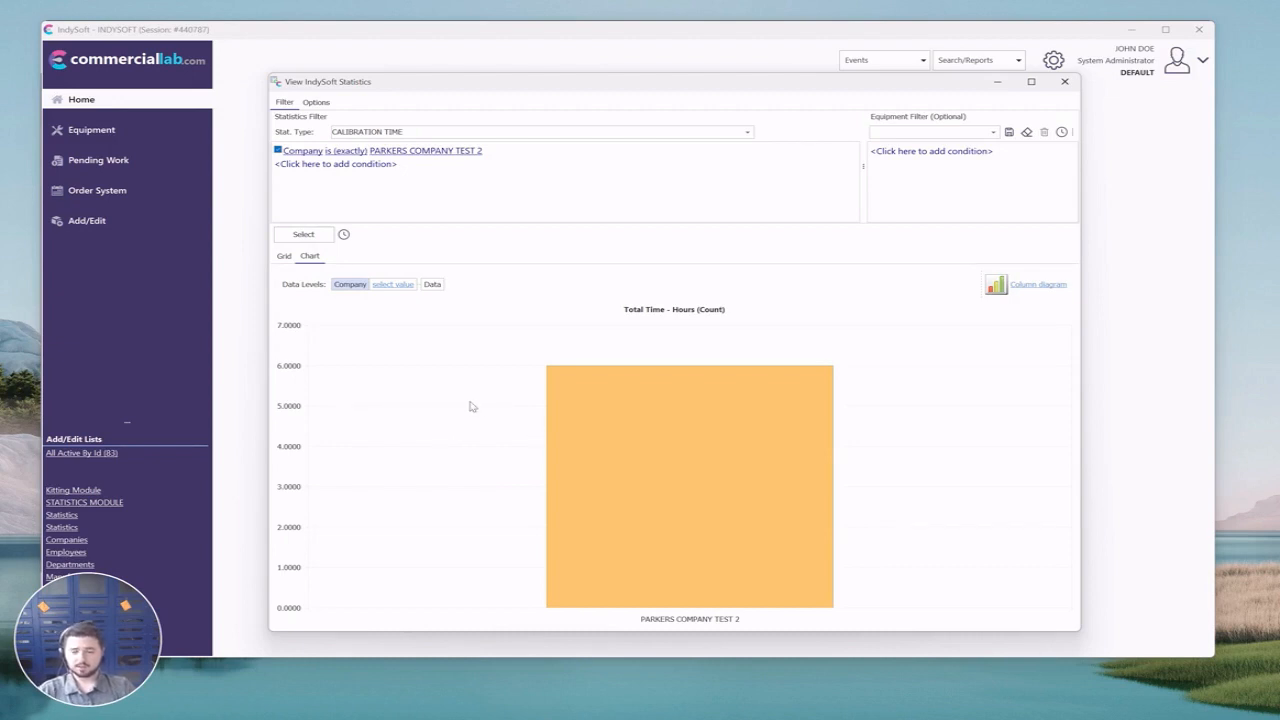
- Try adding a second filter condition, Company is (exactly) Parkers Company, and rerun the statistics selection
left_click(326, 166)
left_click(306, 166)
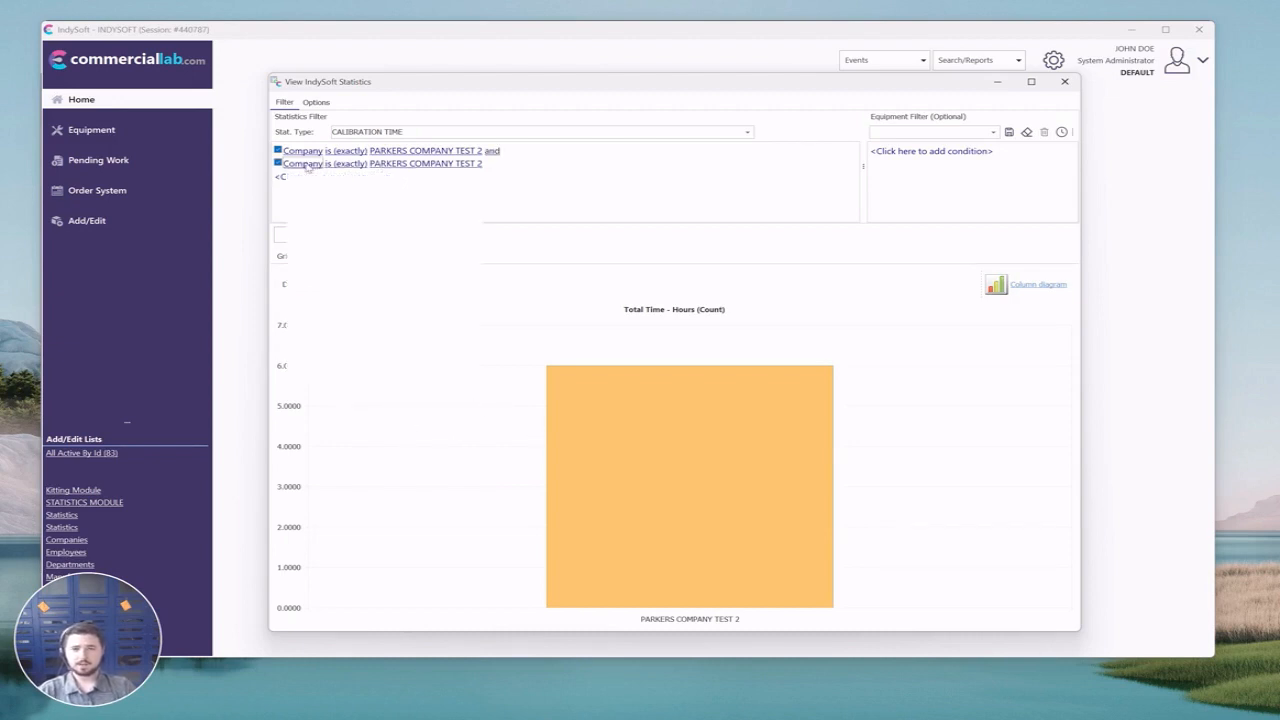
left_click(402, 172)
left_click(420, 165)
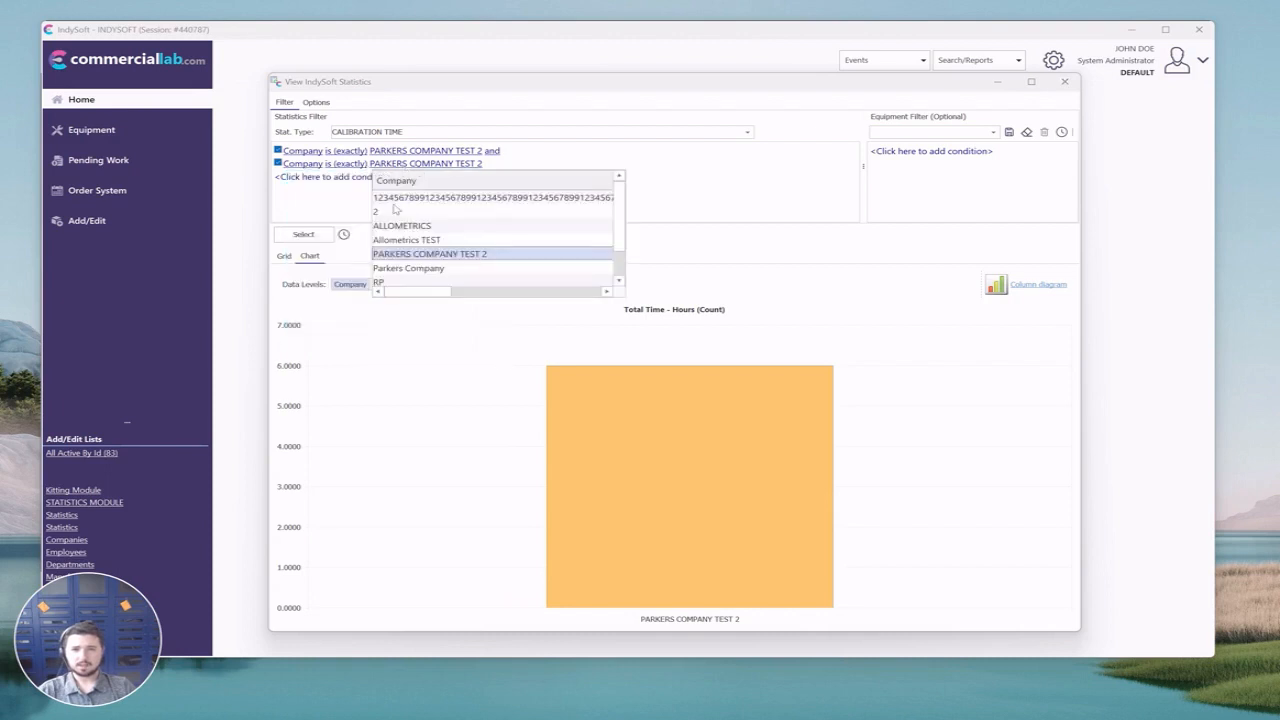
left_click(412, 270)
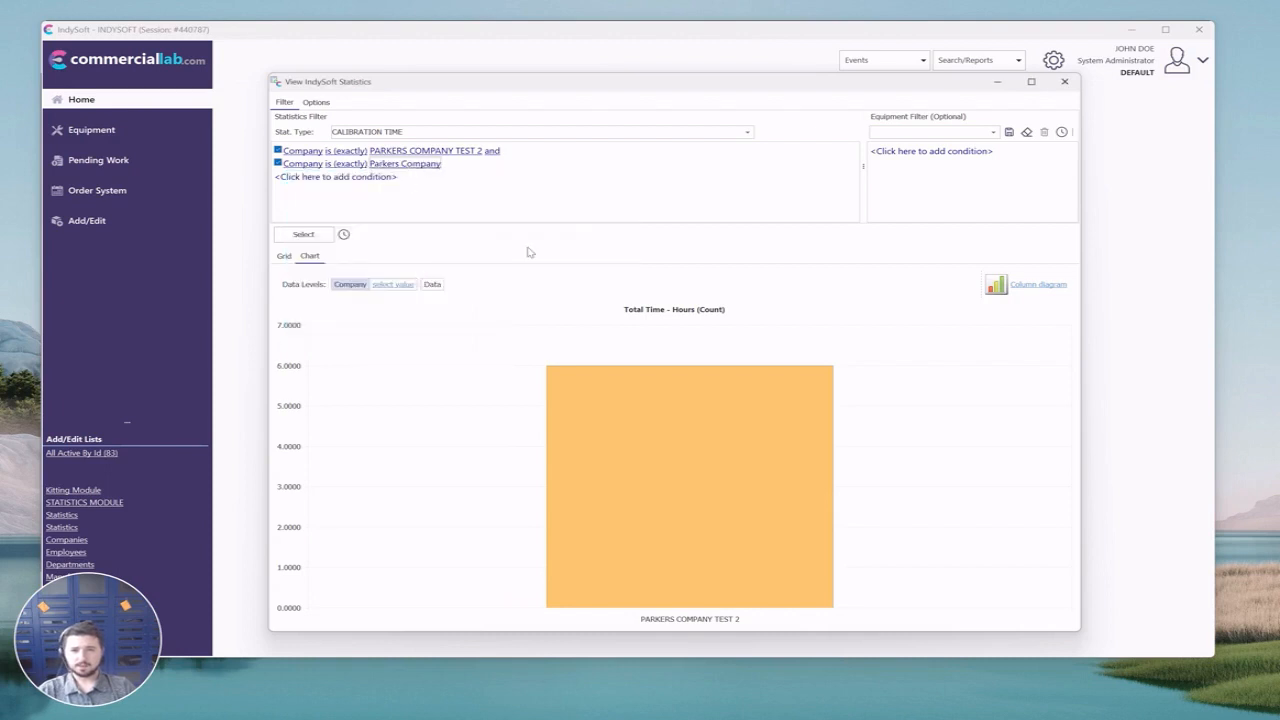
left_click(305, 236)
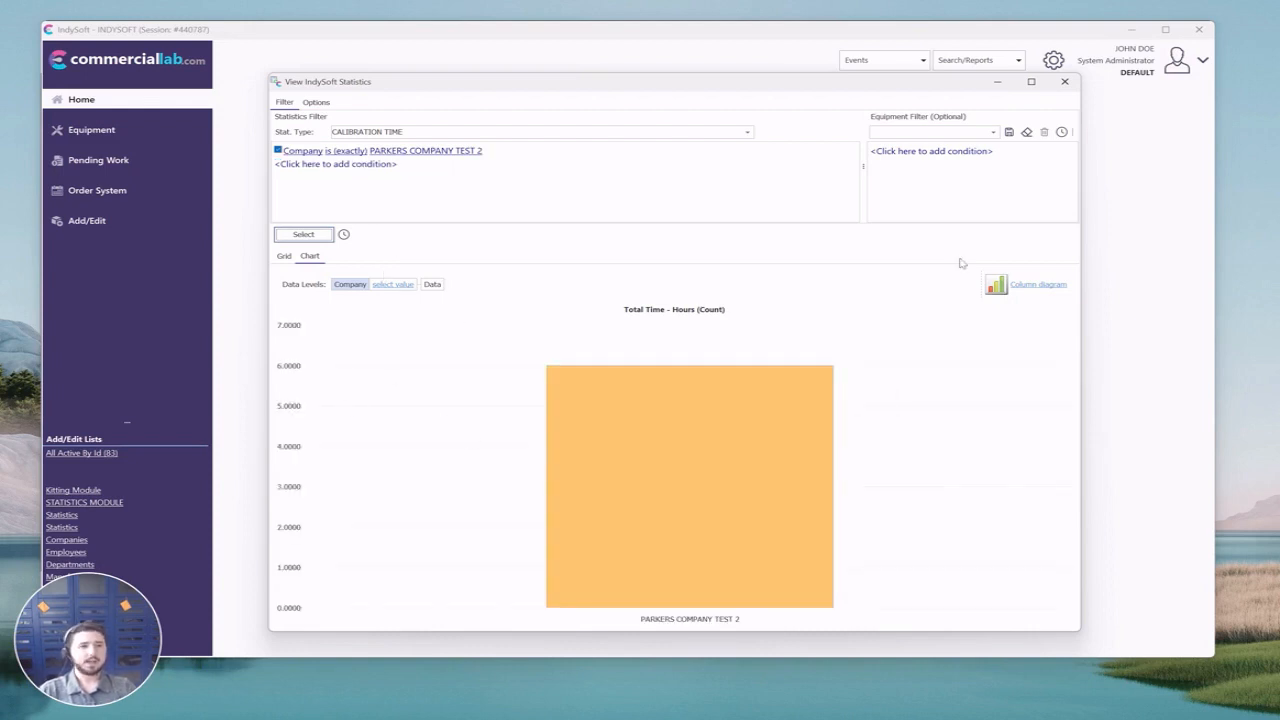
- Review the diagram types available for the statistics chart and keep the column diagram
left_click(996, 284)
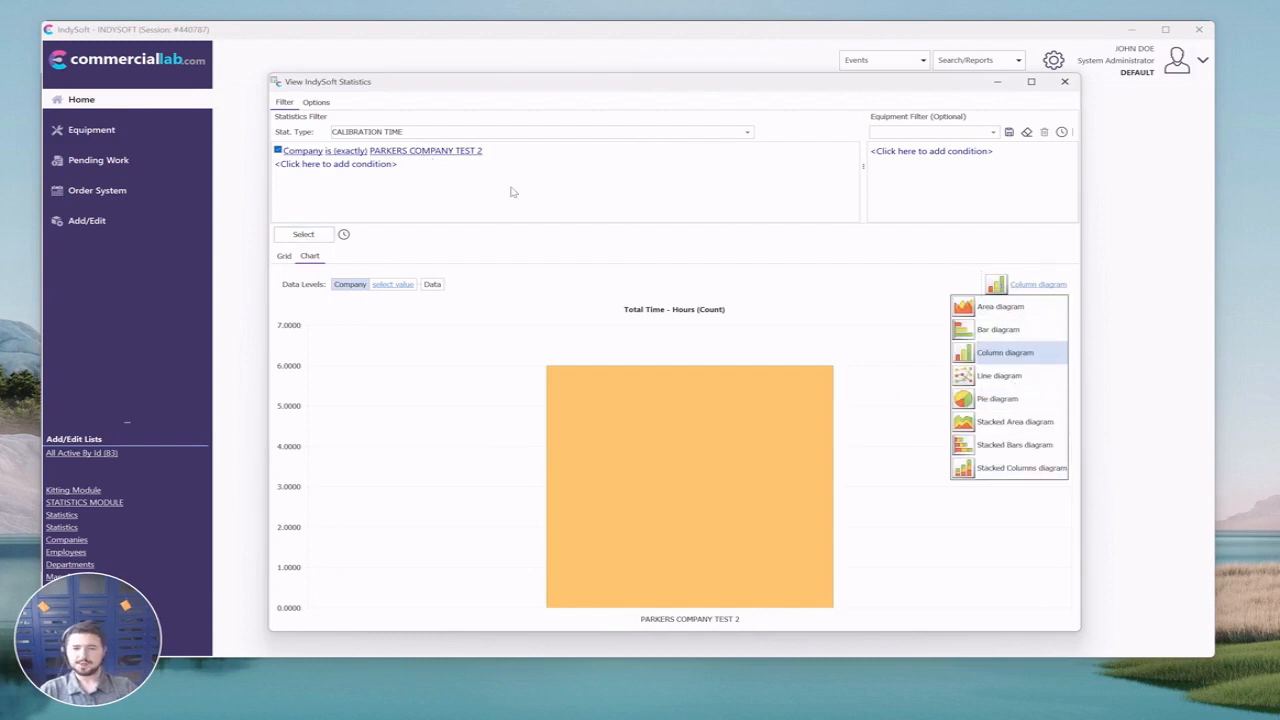
left_click(575, 229)
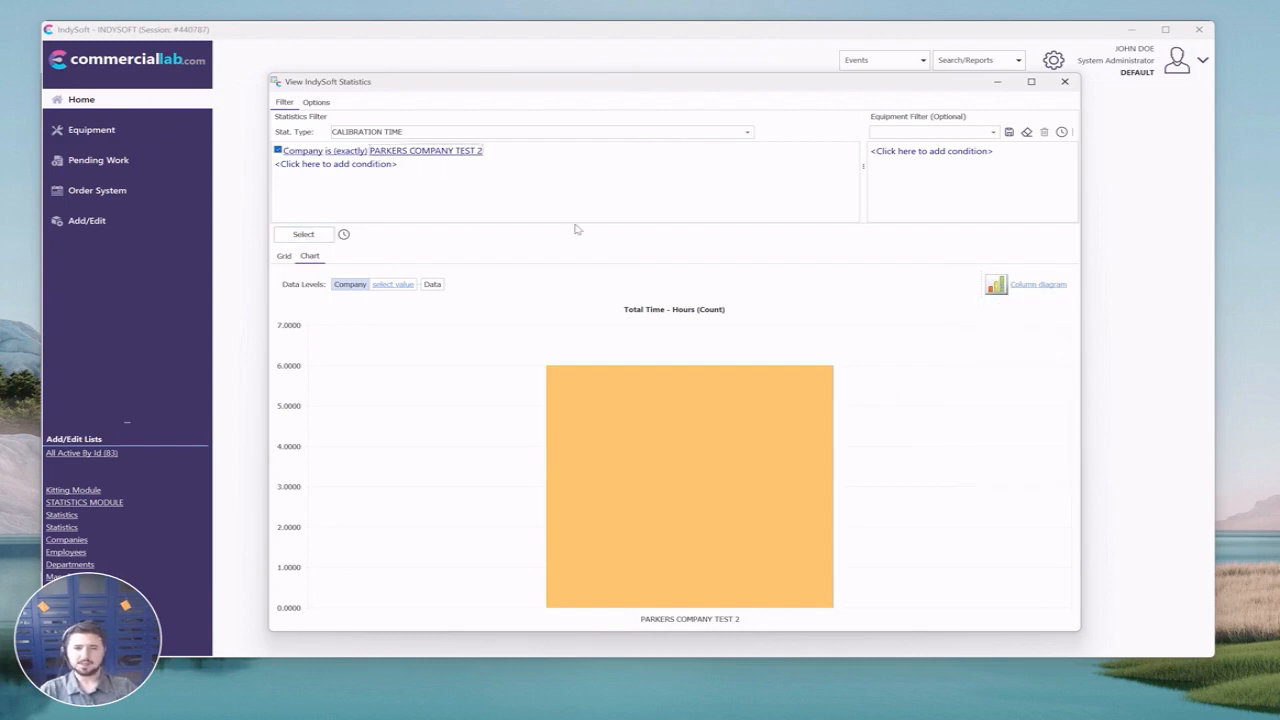
key("Tab")
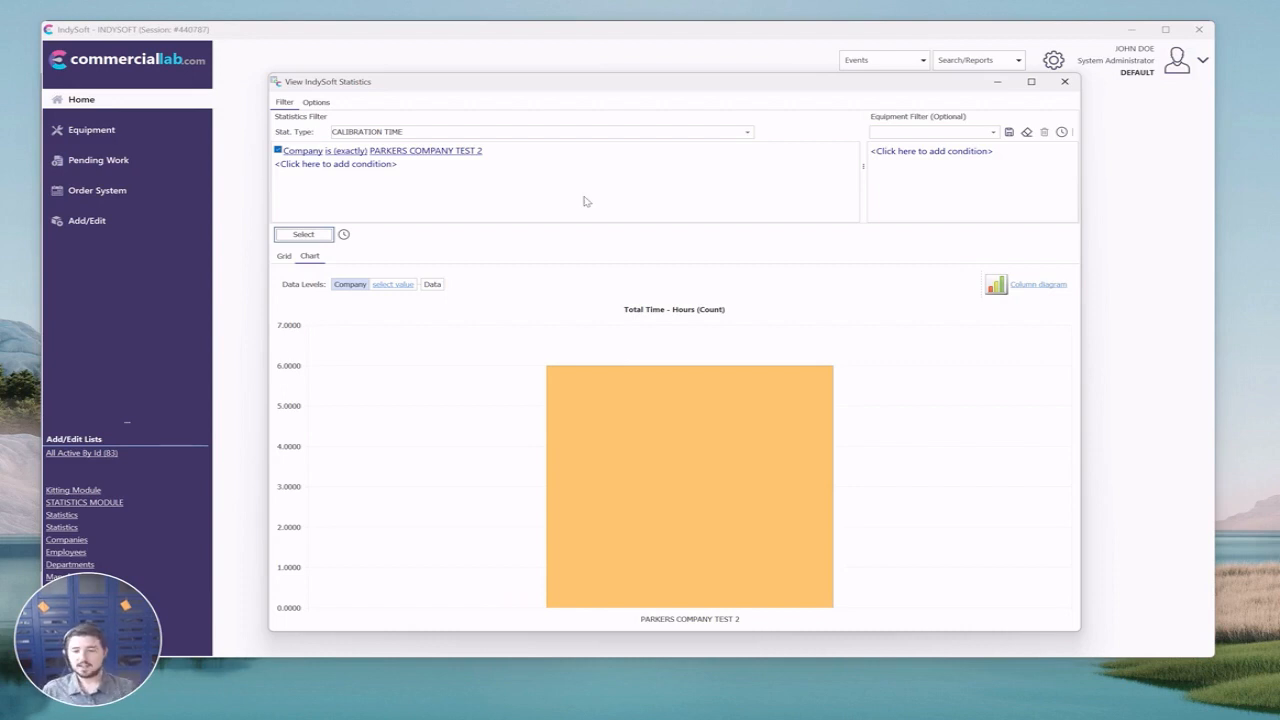
- Minimize the statistics viewer and open the Statistics step of the CALIBRATION event in the administration's workflow configuration
left_click(998, 82)
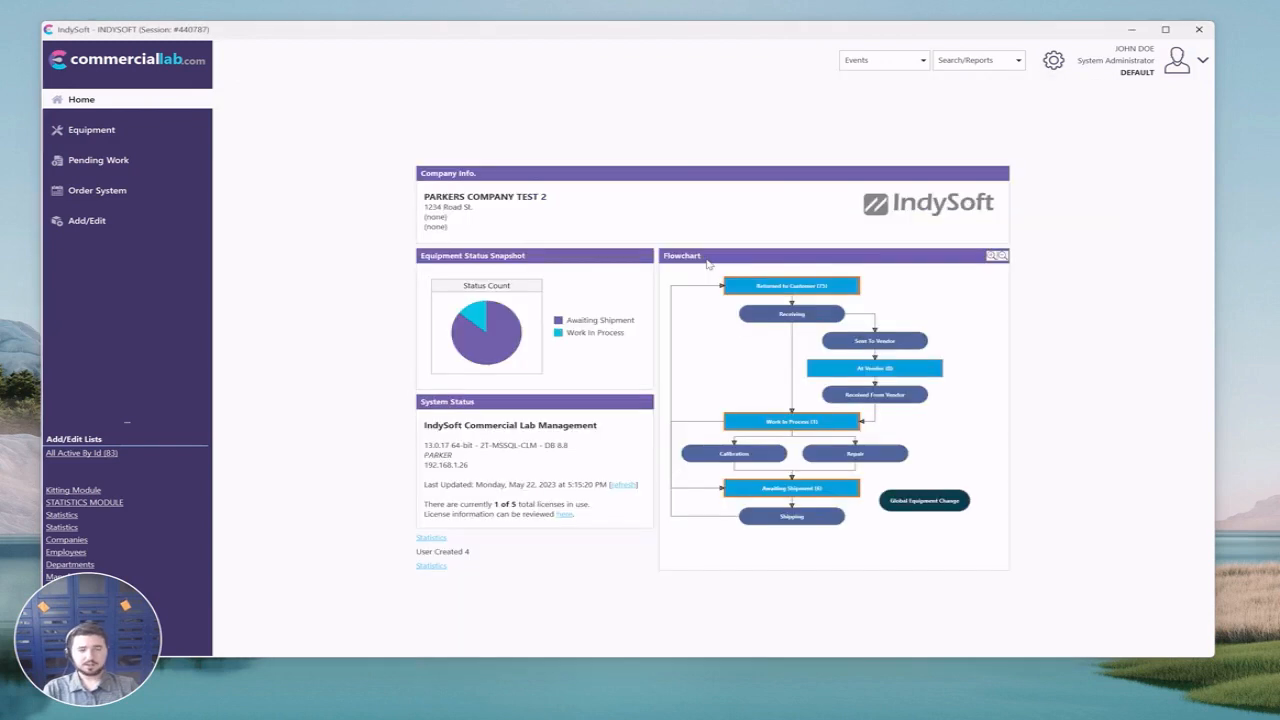
left_click(1053, 60)
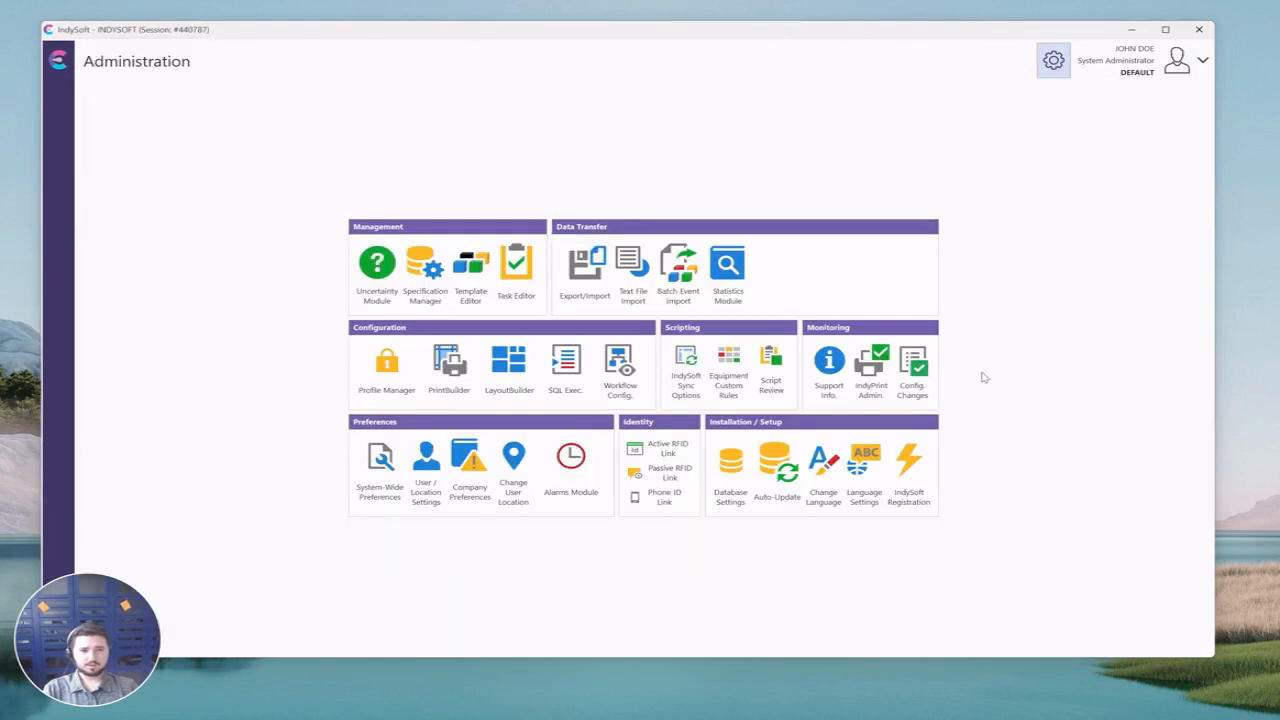
left_click(619, 366)
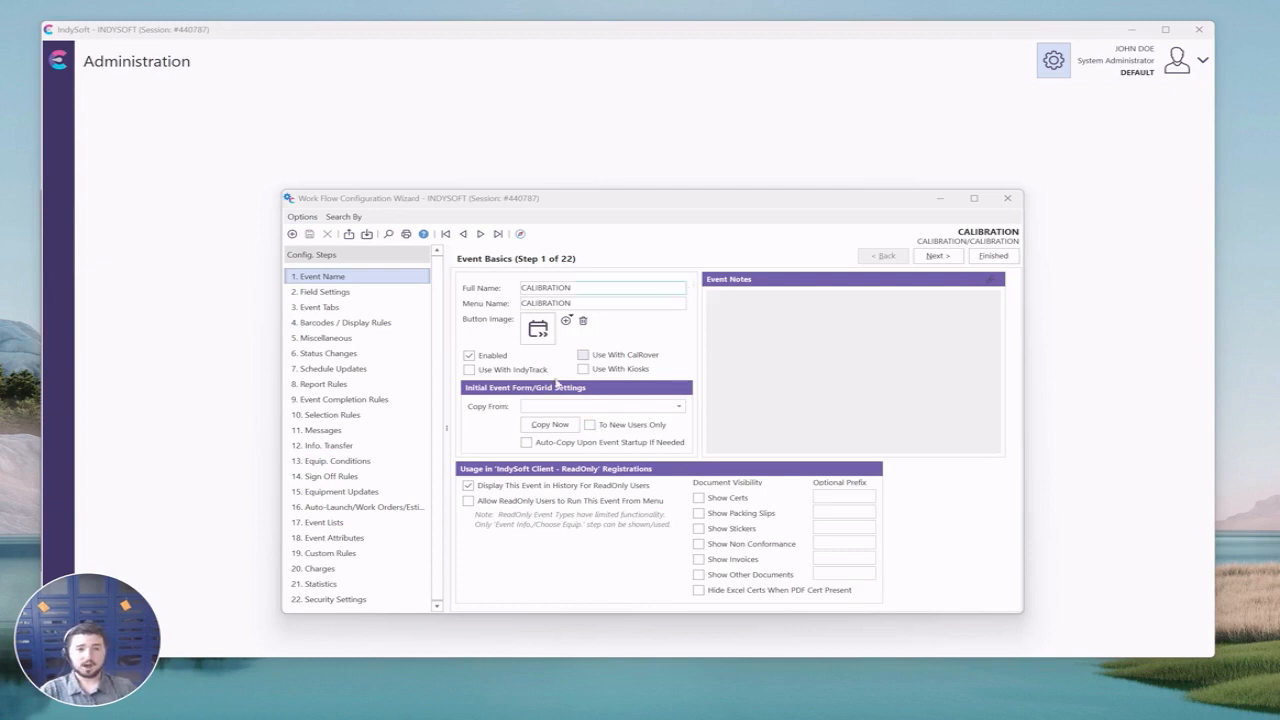
left_click(314, 584)
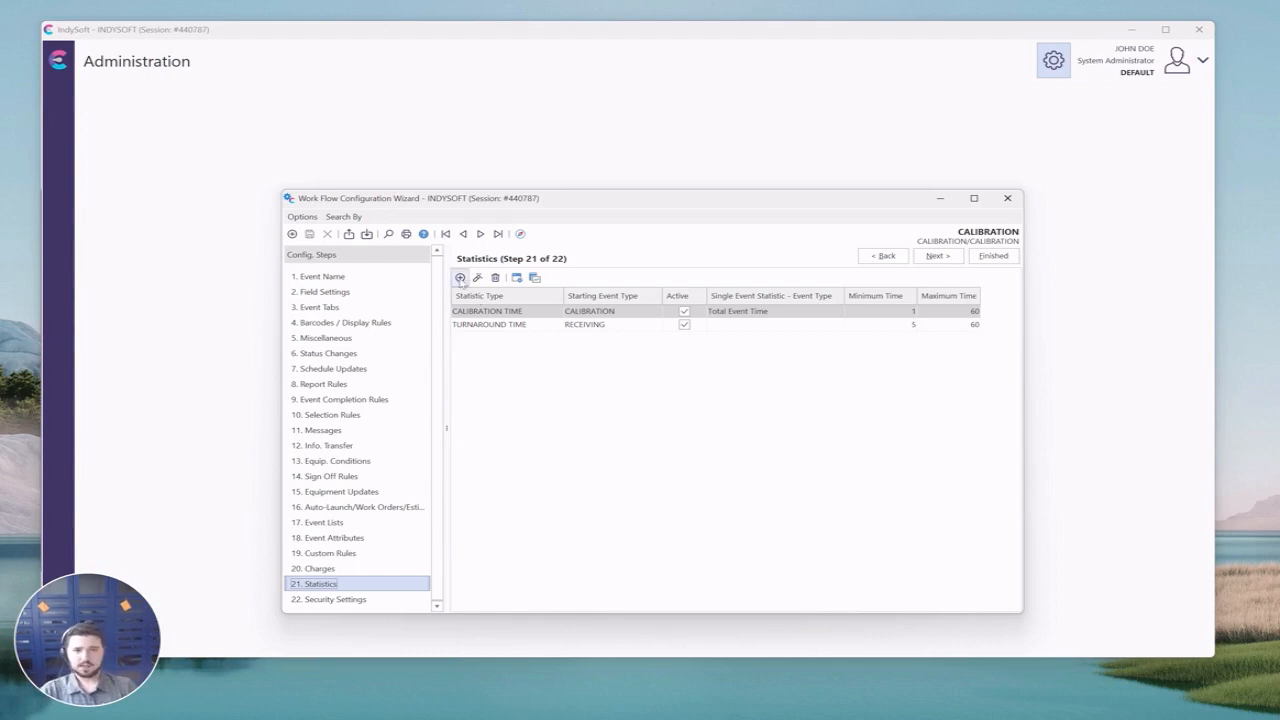
- Draft a new TURNAROUND TIME statistic with RECEIVING as its starting event type, and discard it without saving
left_click(460, 277)
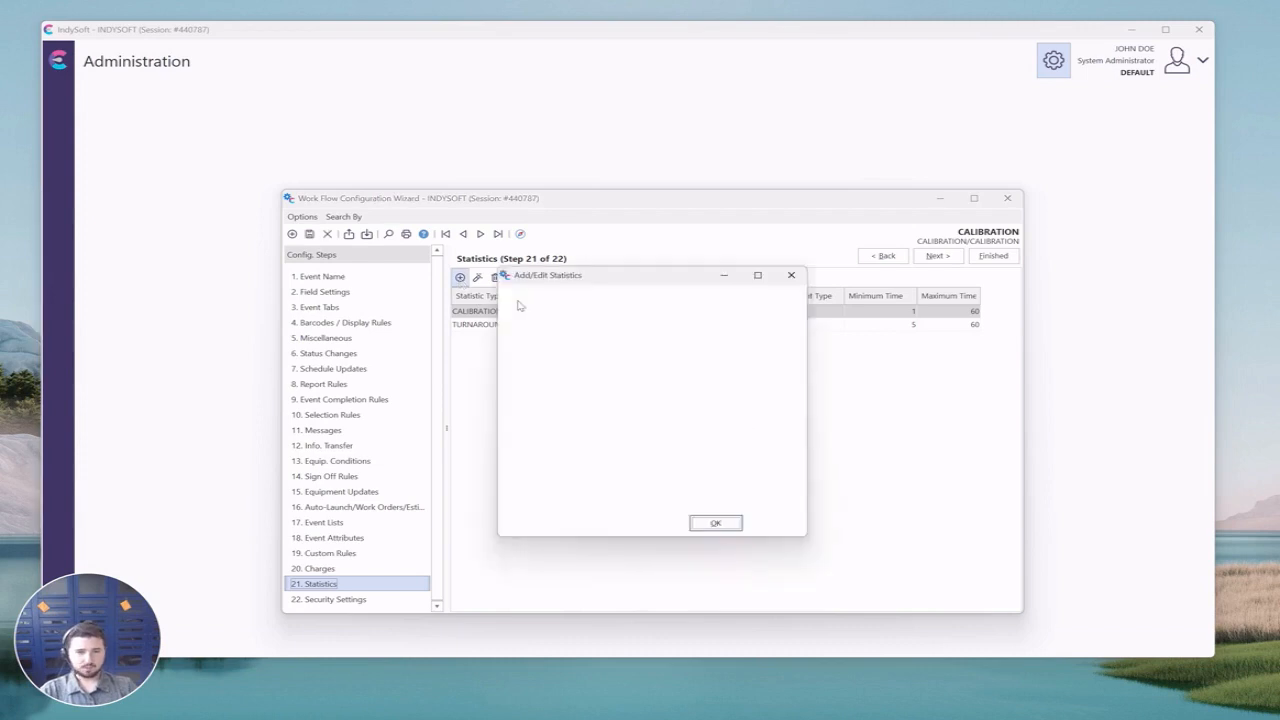
left_click(746, 297)
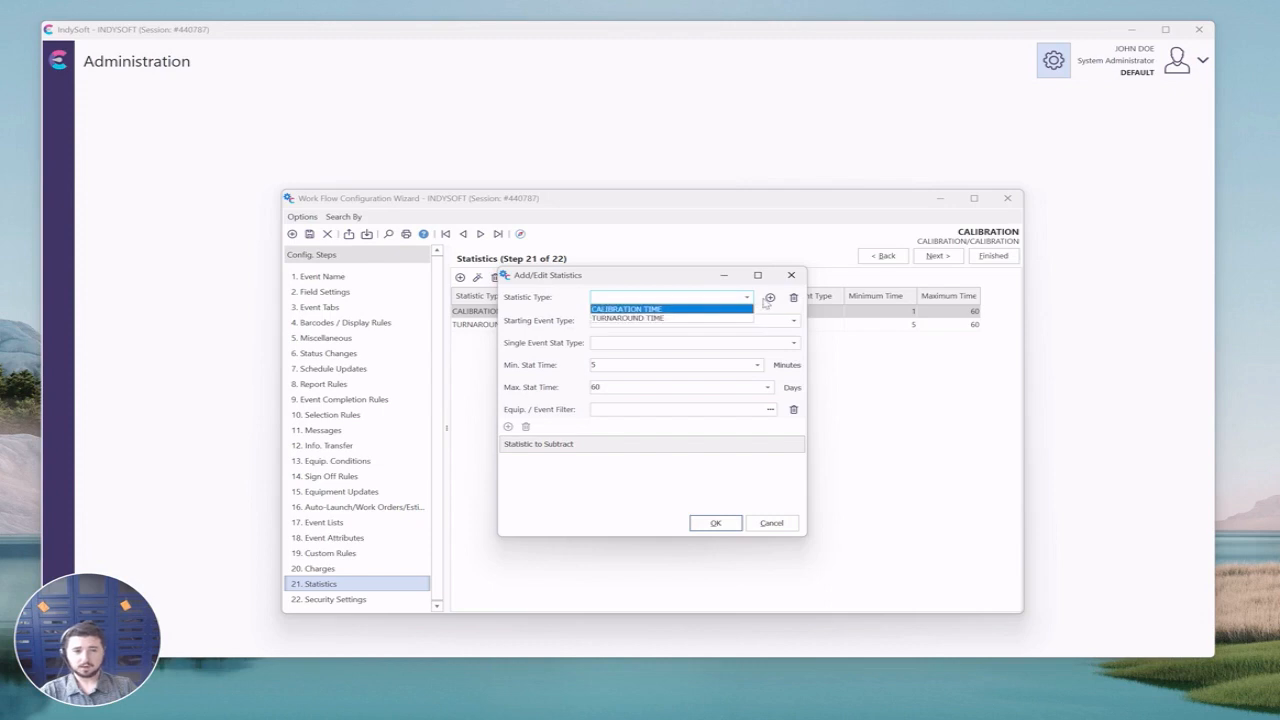
left_click(705, 318)
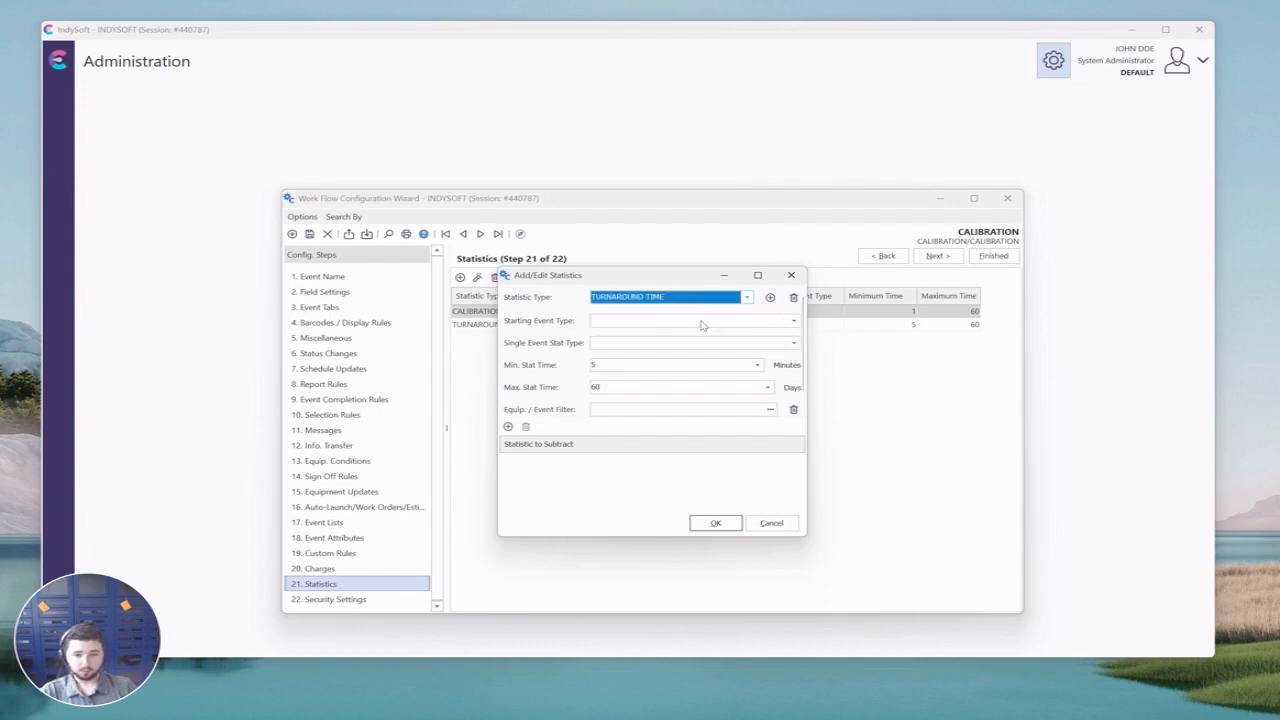
left_click(793, 320)
scroll(627, 380, "down", 4)
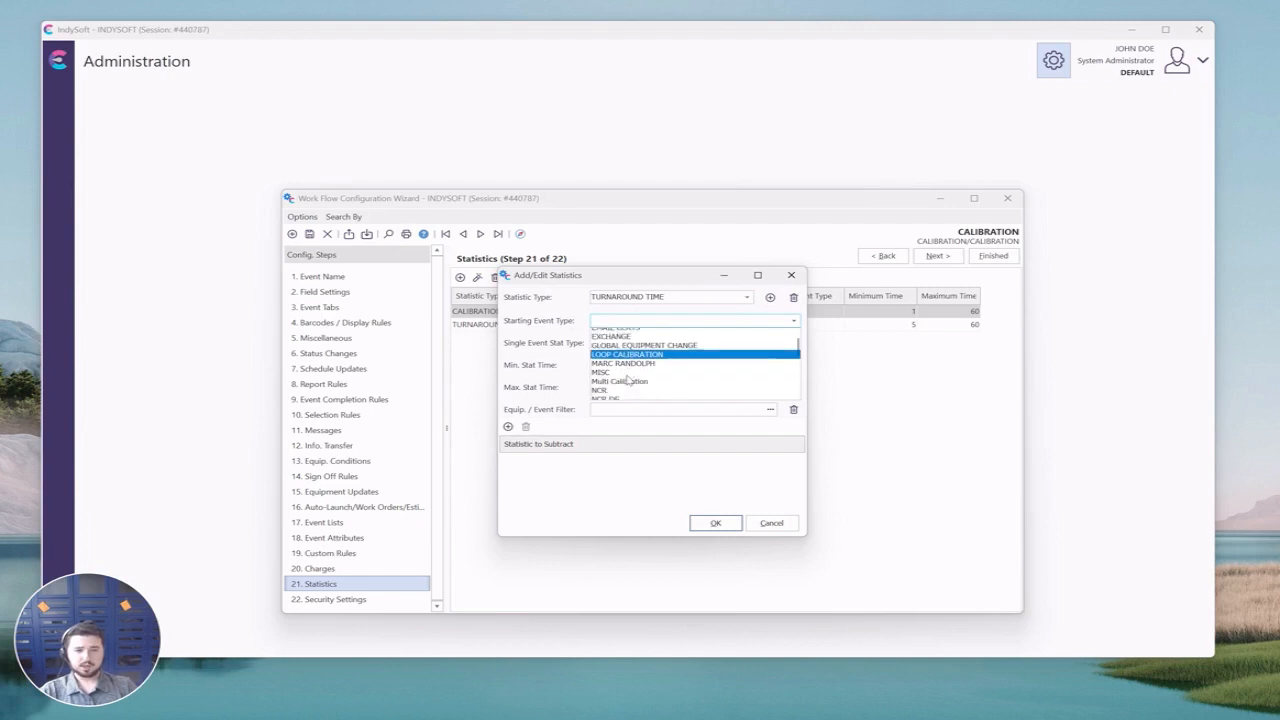
left_click(618, 359)
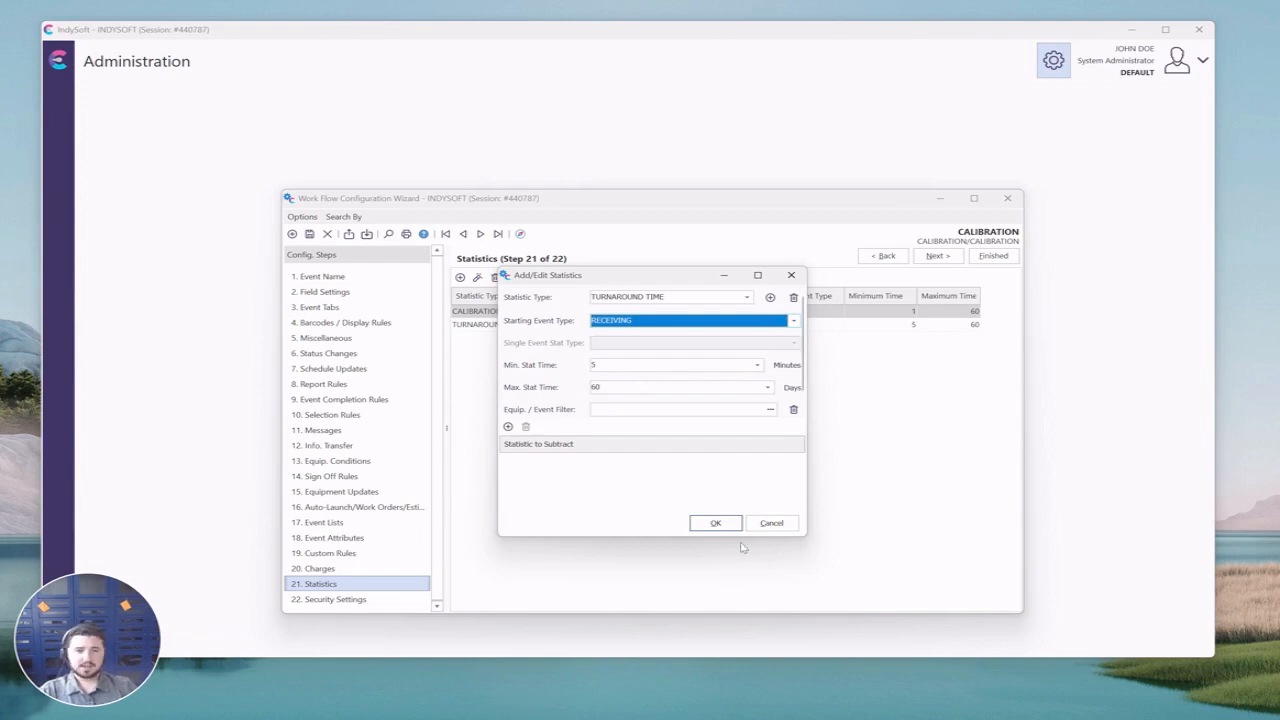
left_click(795, 527)
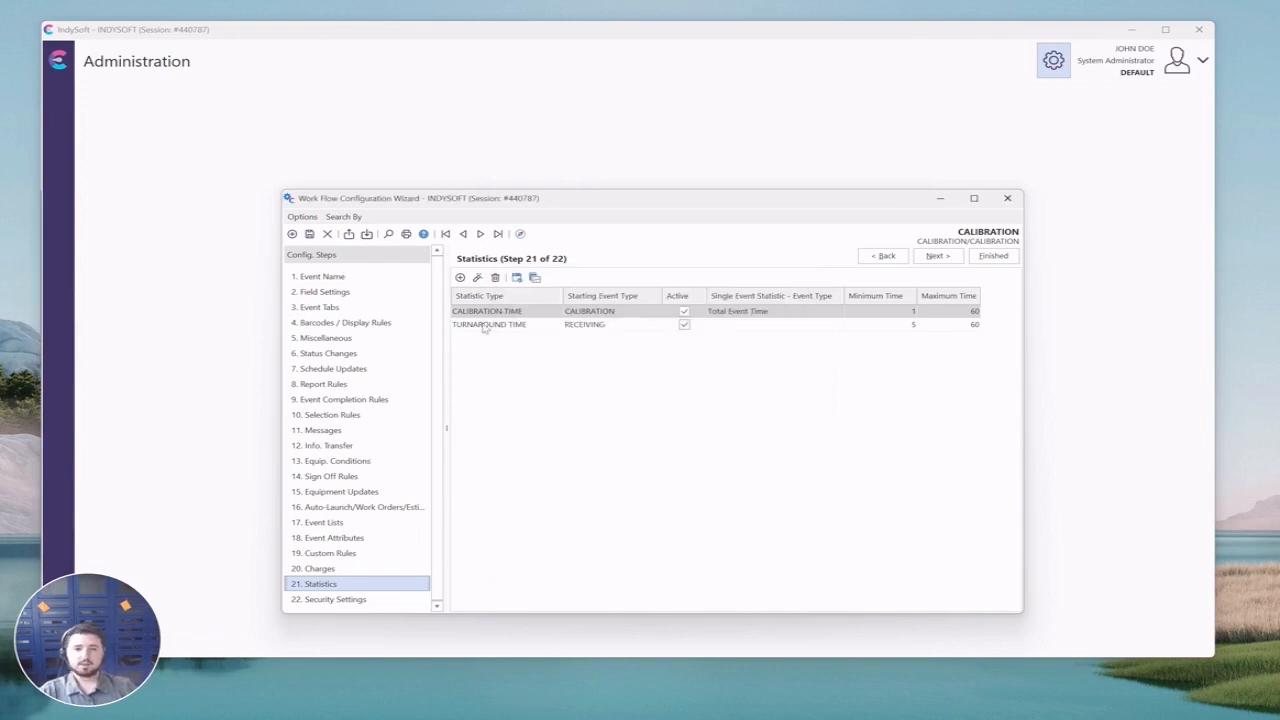
- Select the existing TURNAROUND TIME statistic, close the workflow configuration, and reopen the Statistics Module from Administration
left_click(545, 326)
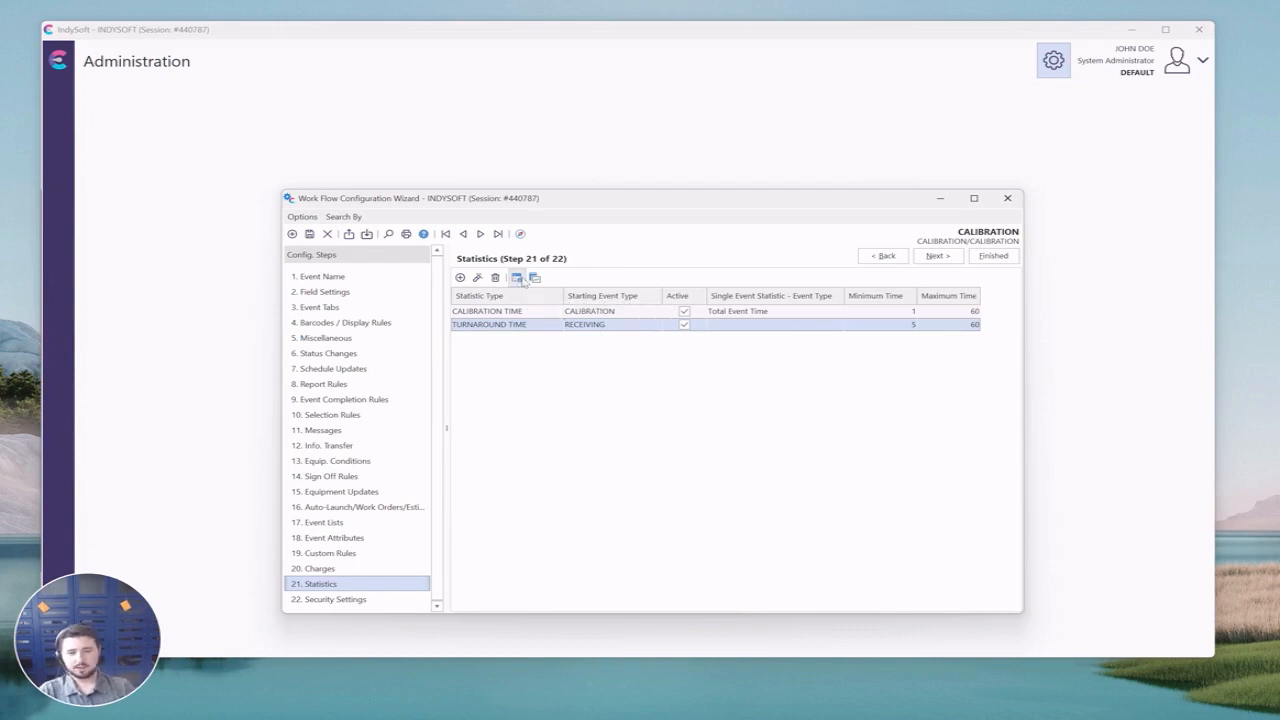
left_click(1007, 198)
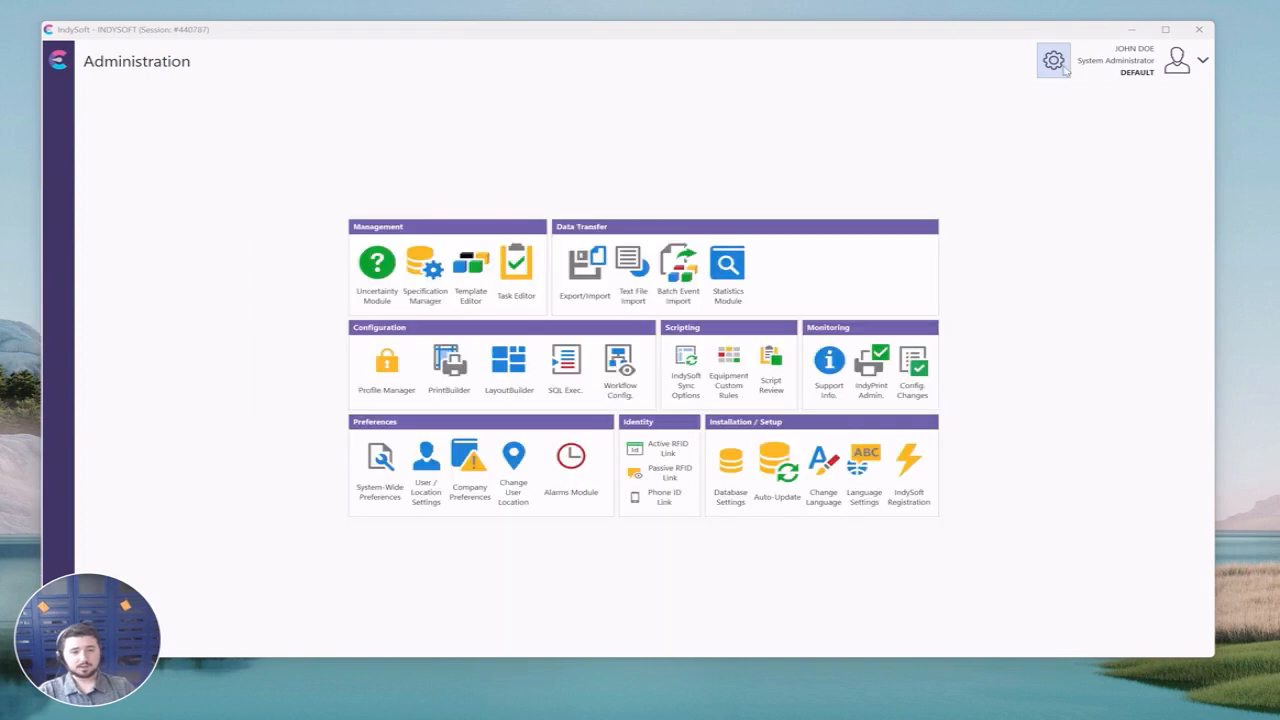
left_click(728, 273)
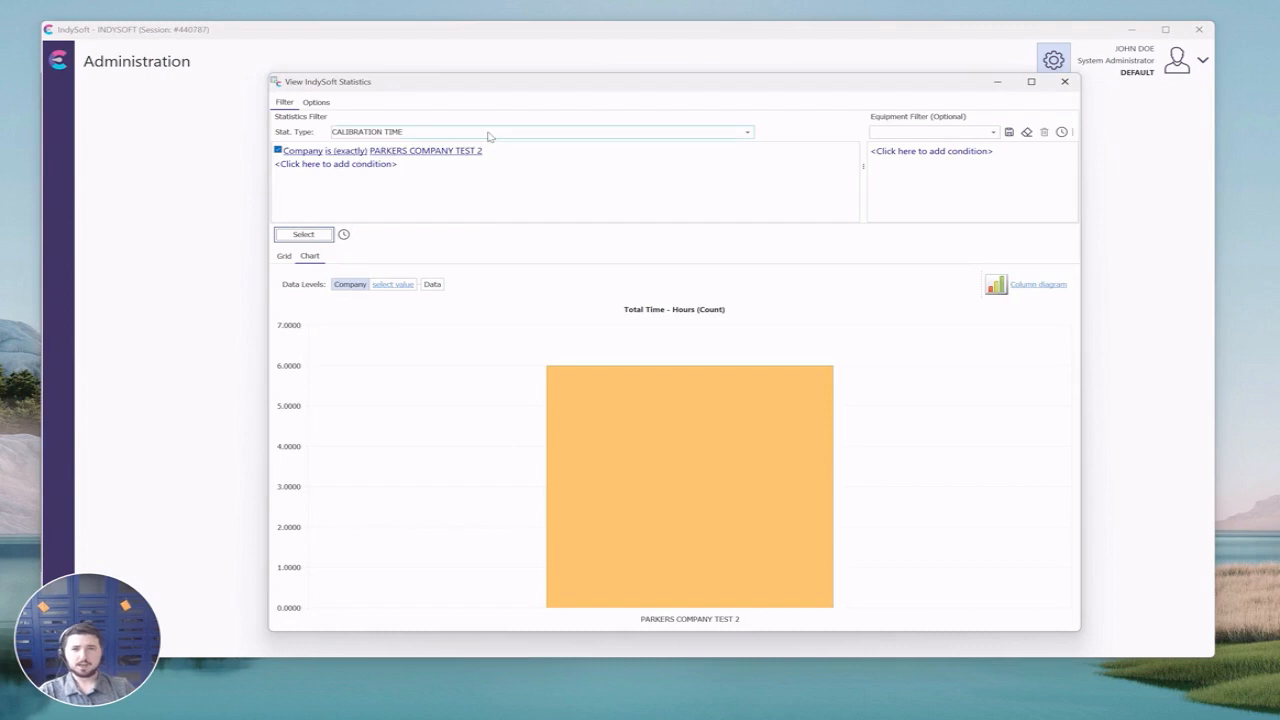
- Set the statistic type to TURNAROUND TIME, check how many records the filter returns, and run the selection
left_click(461, 133)
left_click(410, 151)
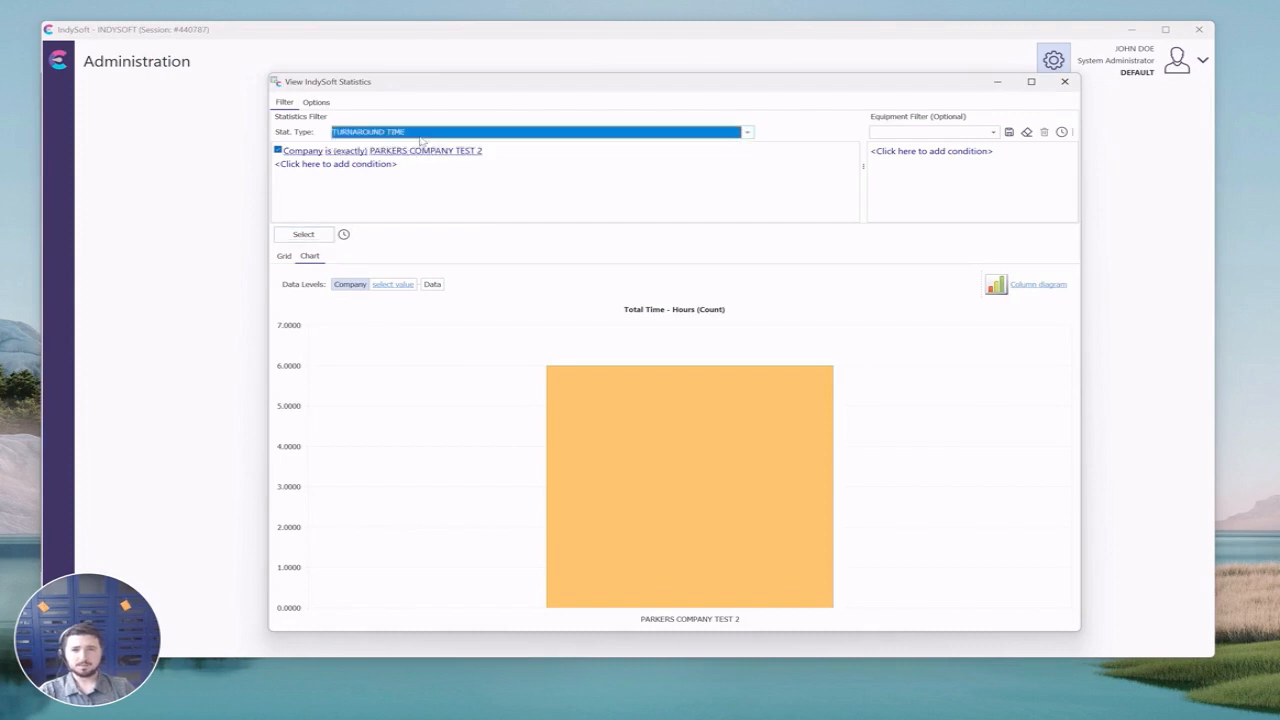
left_click(343, 234)
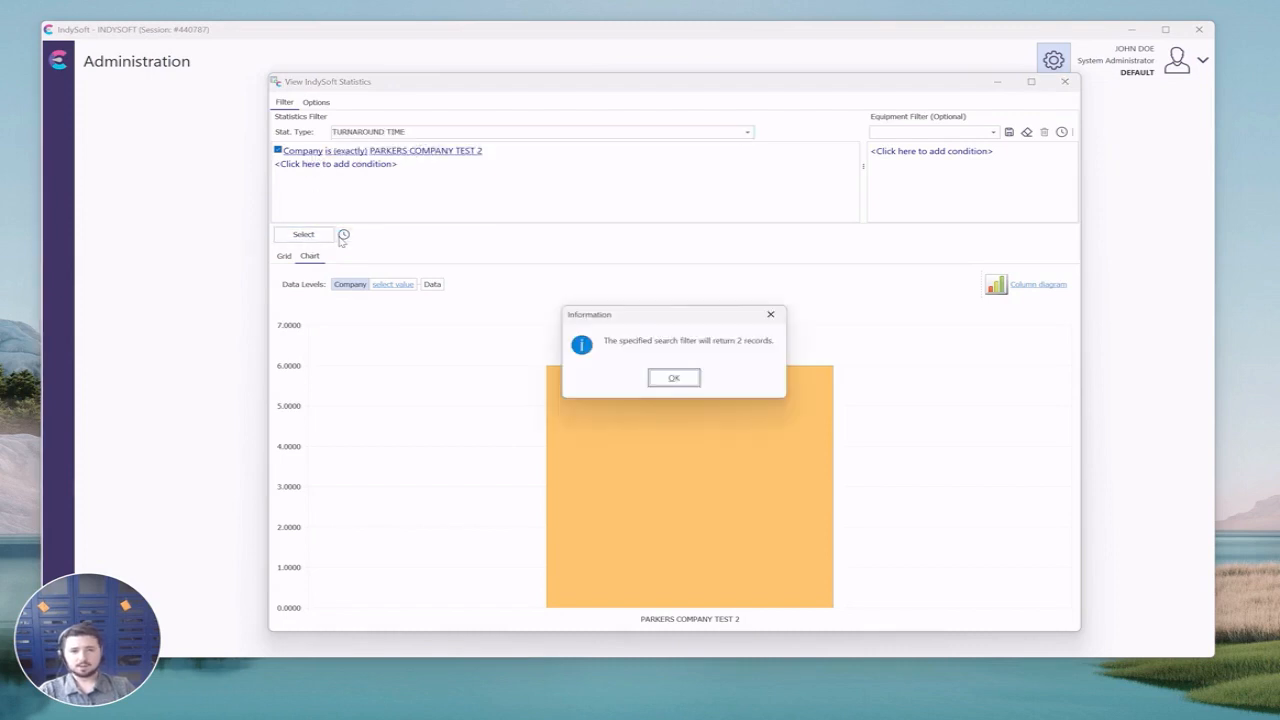
left_click(674, 379)
left_click(302, 235)
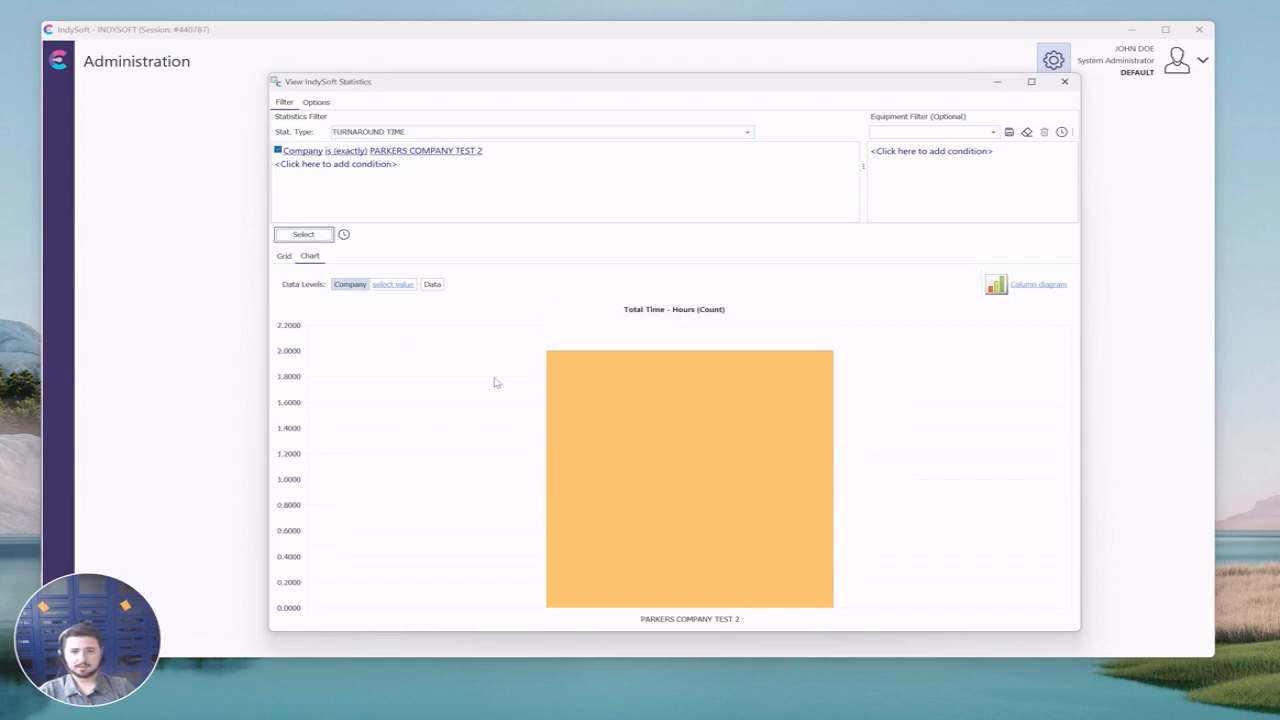
- Drill into the PARKERS COMPANY TEST 2 column of the turnaround time chart and inspect the TEST TEMPLATE column
mouse_move(671, 474)
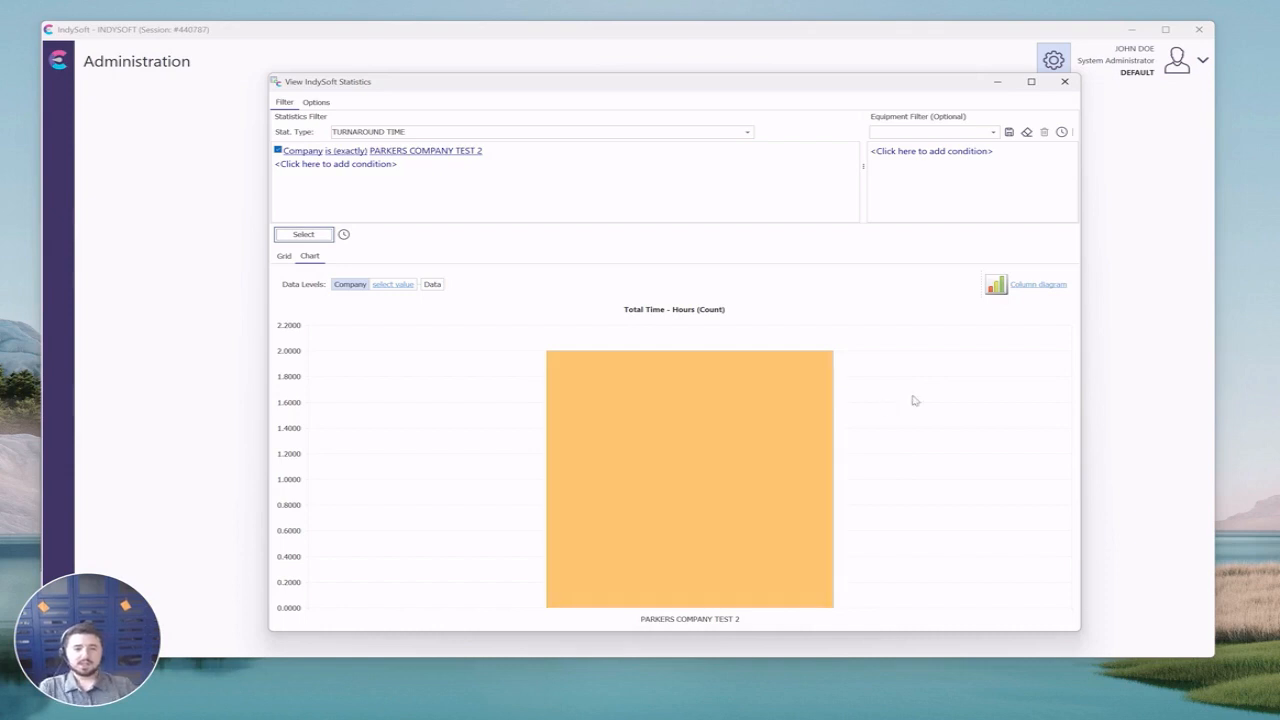
left_click(769, 407)
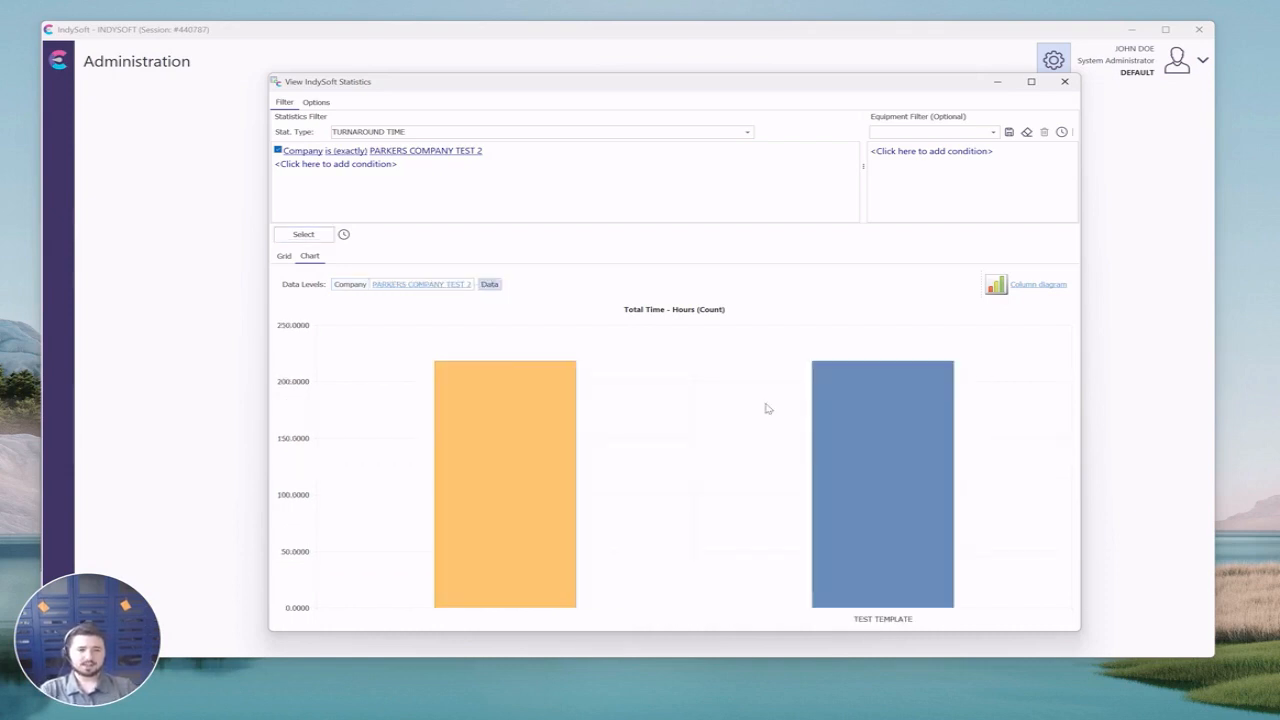
mouse_move(941, 503)
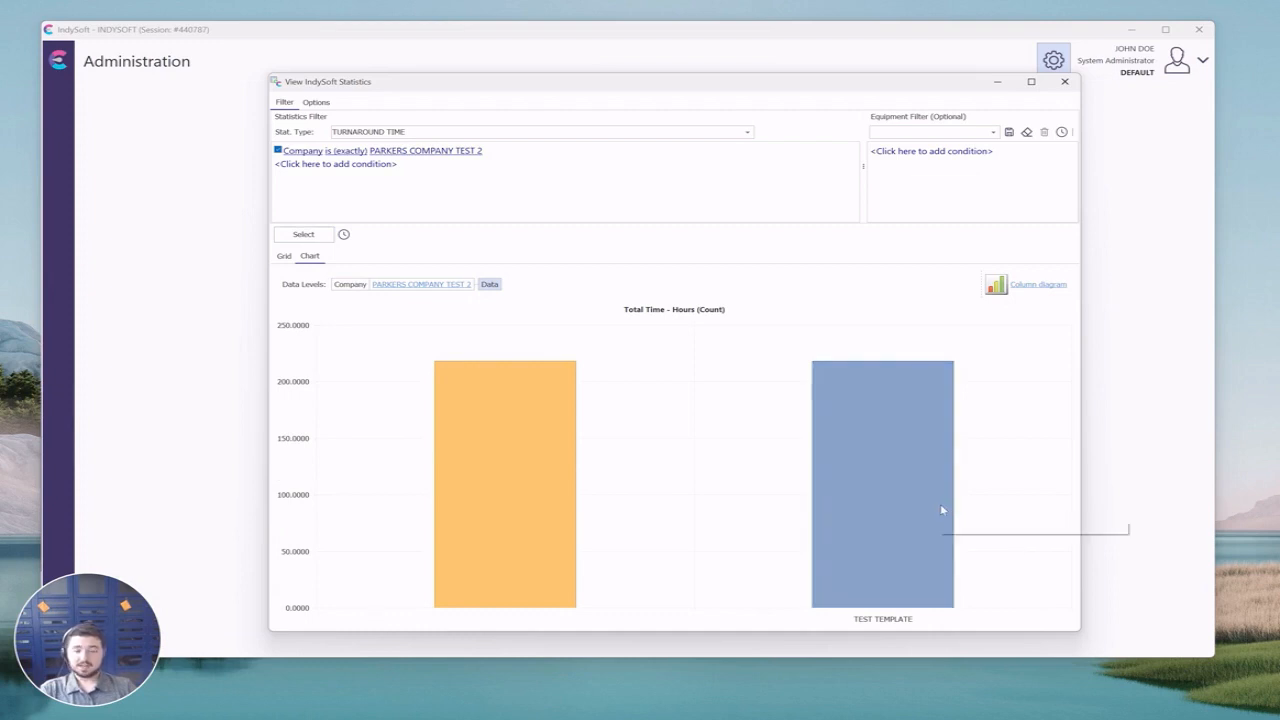
- Set the turnaround time statistic's calculation type to Average and inspect the resulting chart columns
left_click(316, 102)
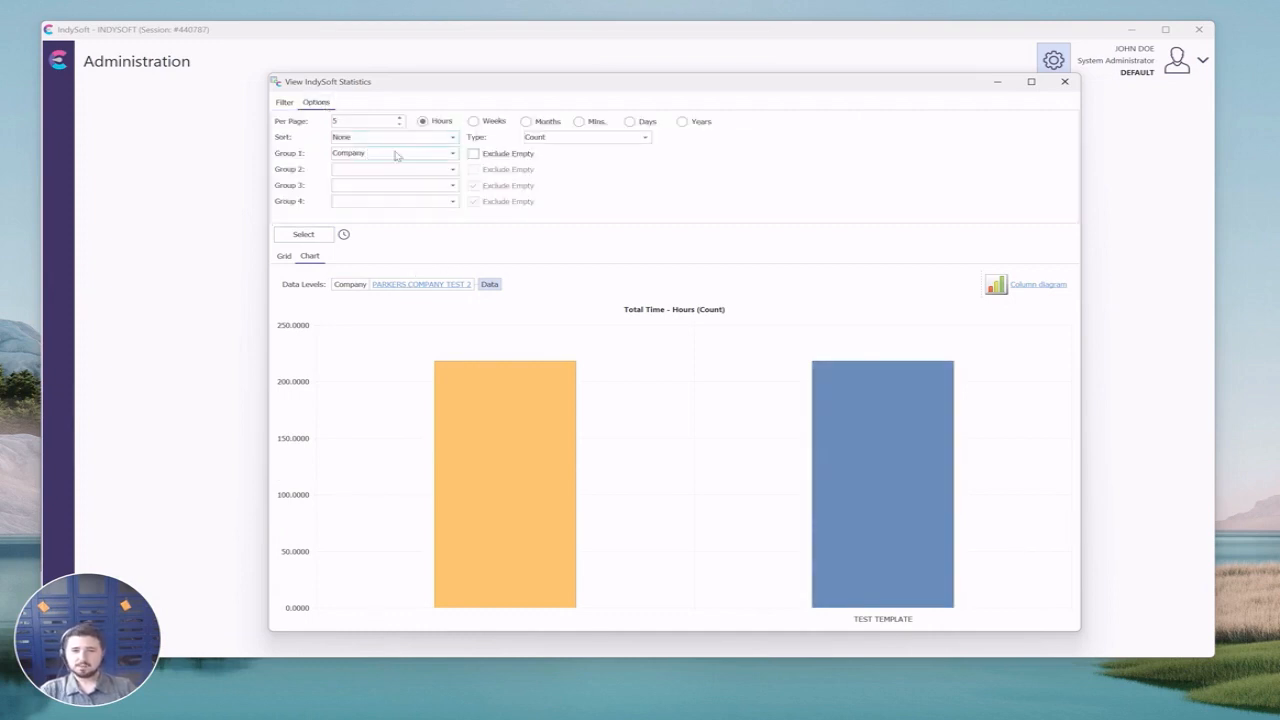
left_click(577, 140)
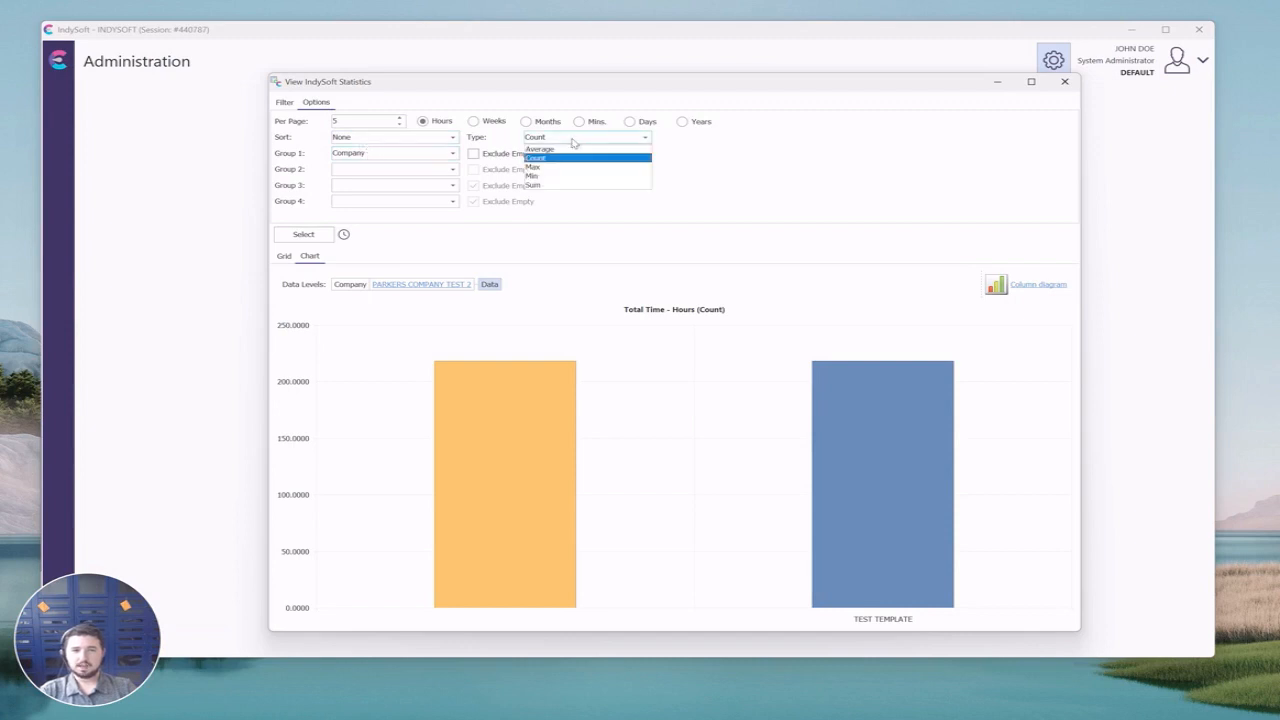
left_click(560, 151)
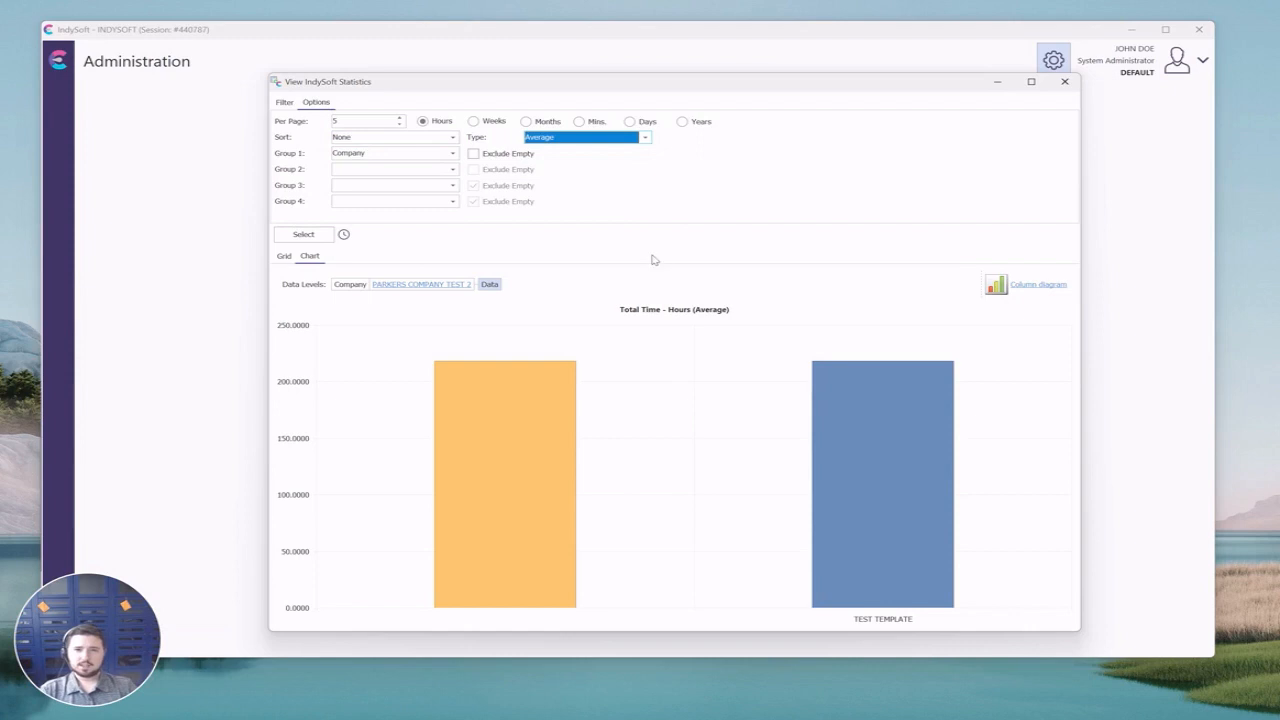
mouse_move(518, 461)
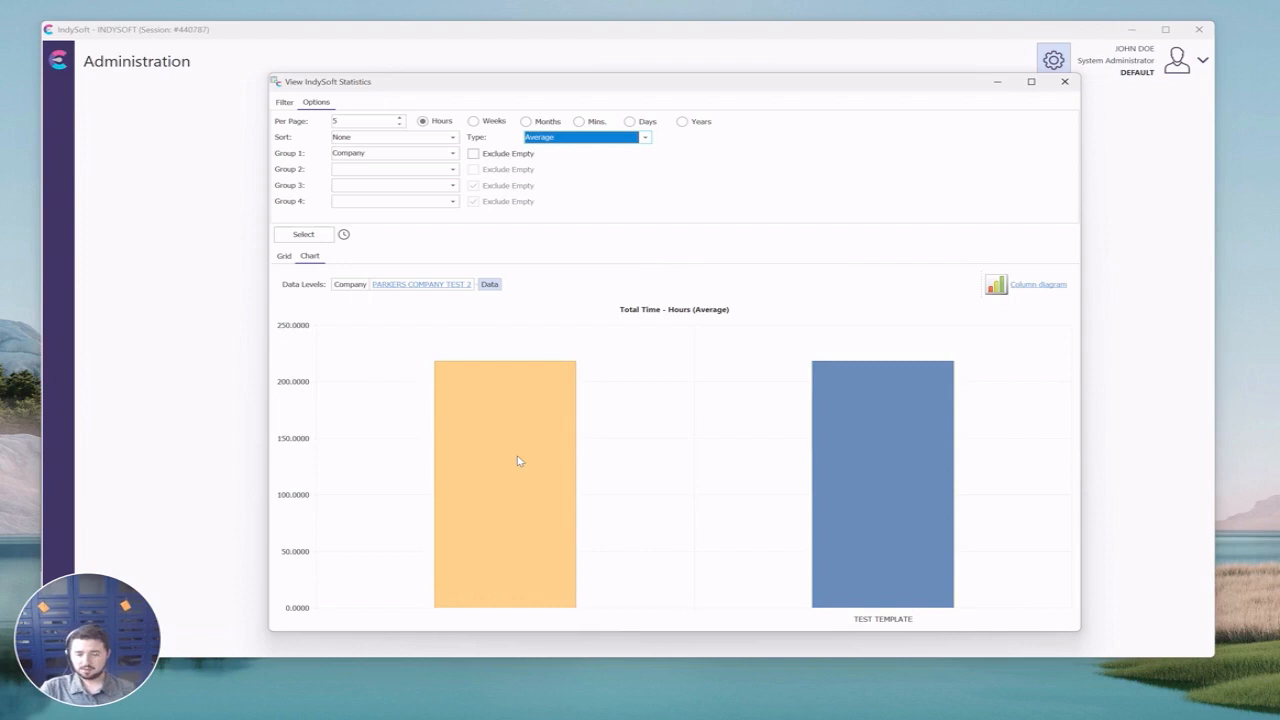
left_click(521, 456)
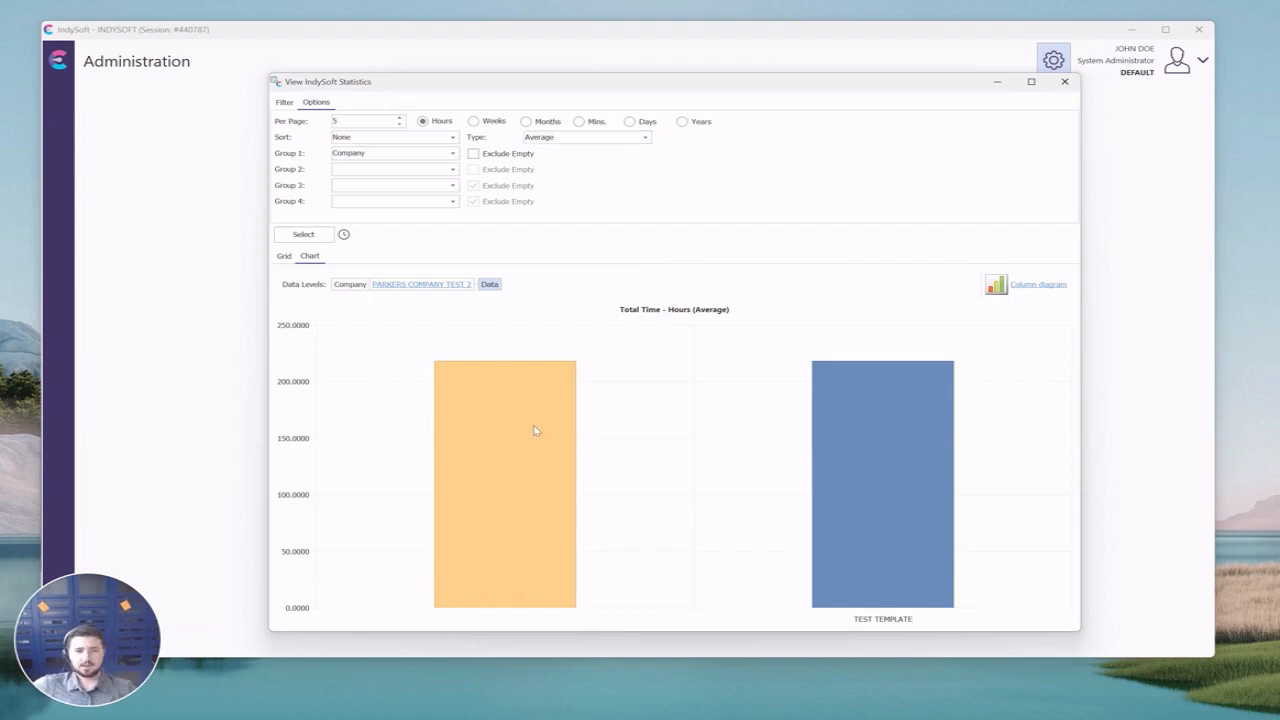
mouse_move(484, 438)
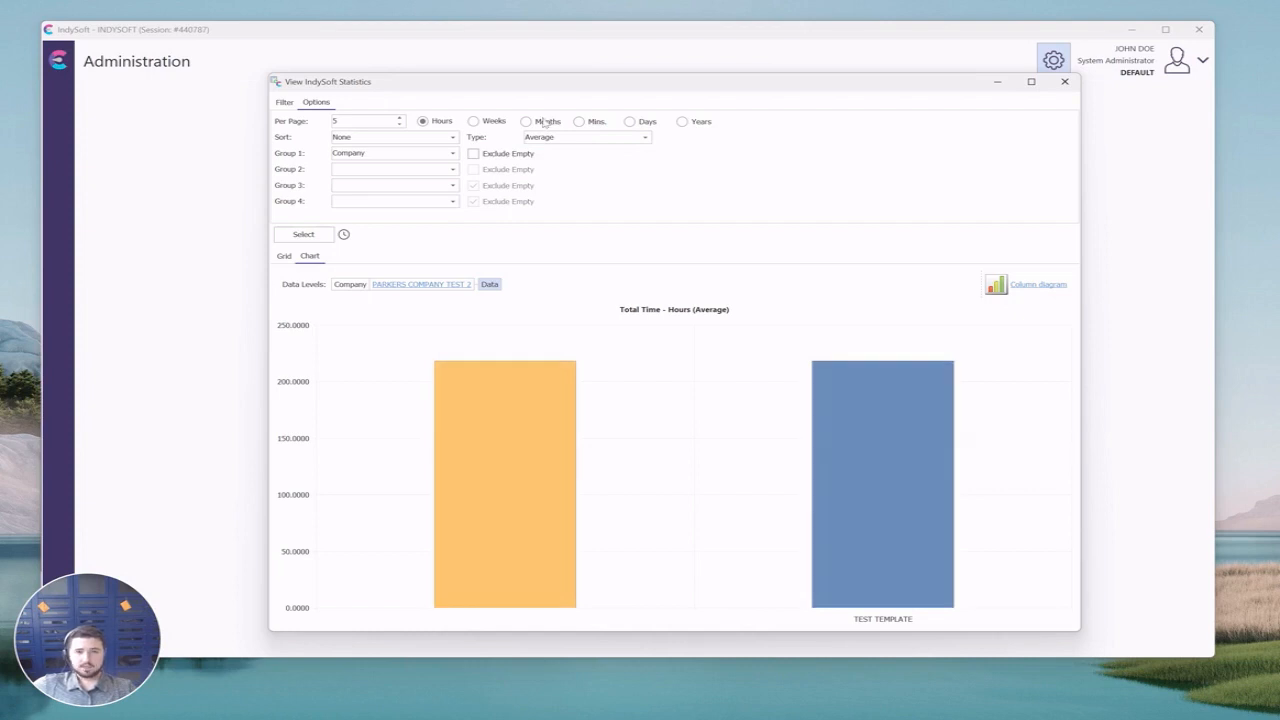
- Disable the PARKERS COMPANY TEST 2 company condition in the statistics filter and rerun the selection
left_click(285, 102)
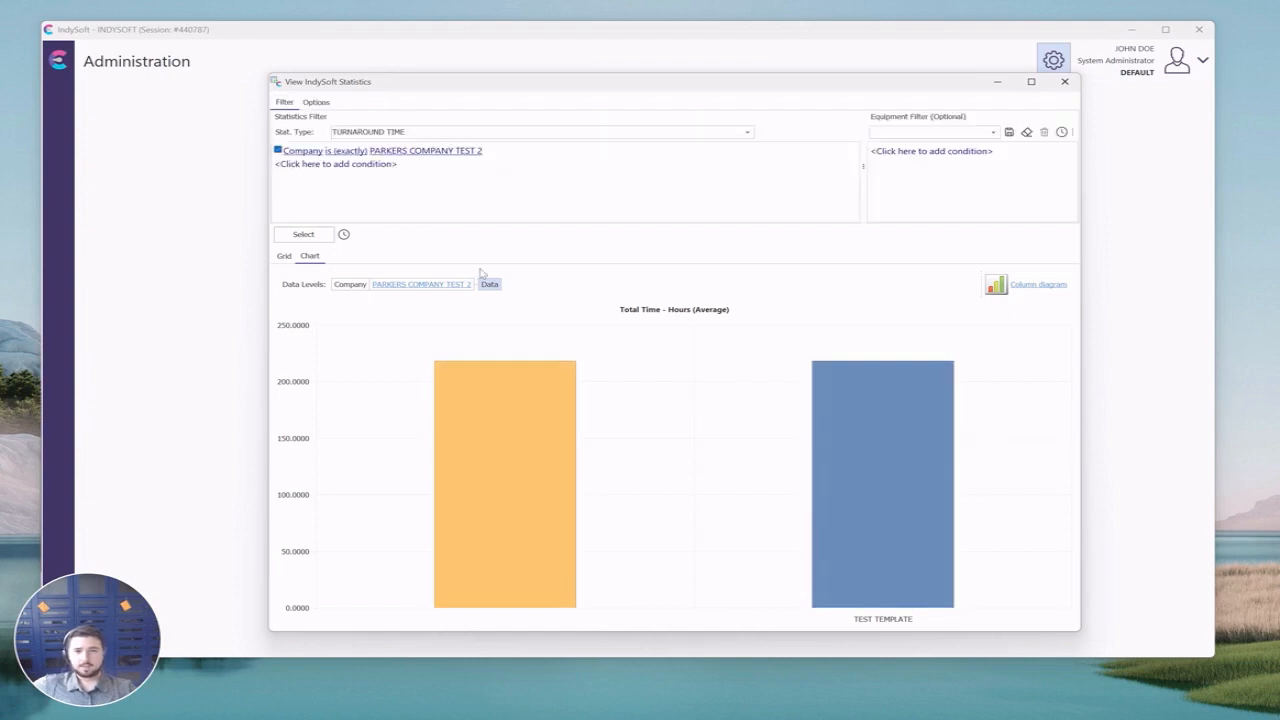
right_click(413, 151)
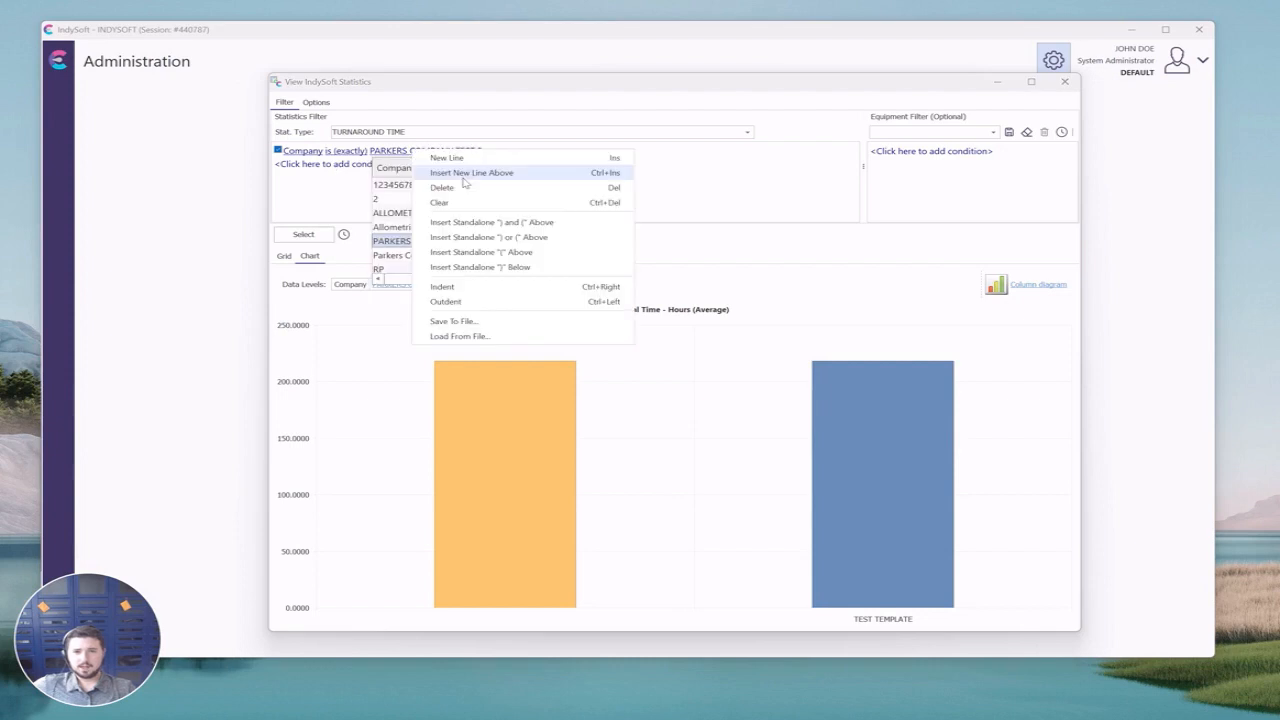
left_click(466, 186)
left_click(337, 188)
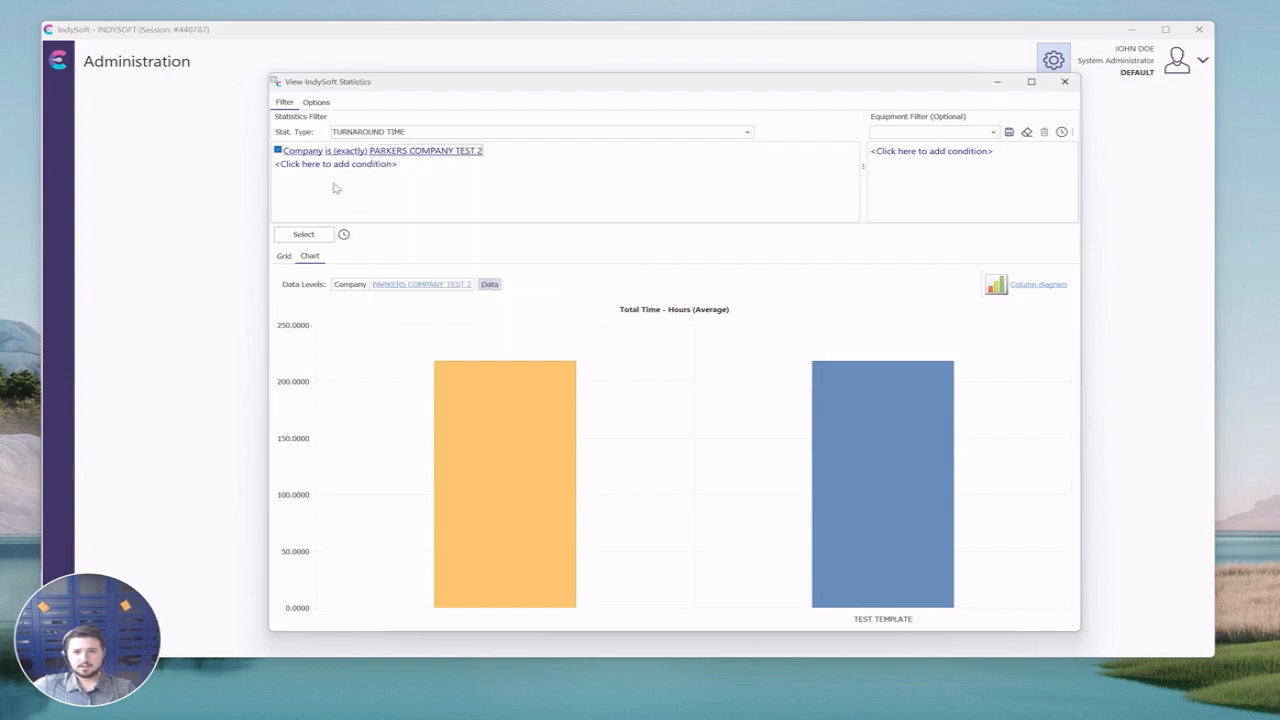
left_click(303, 234)
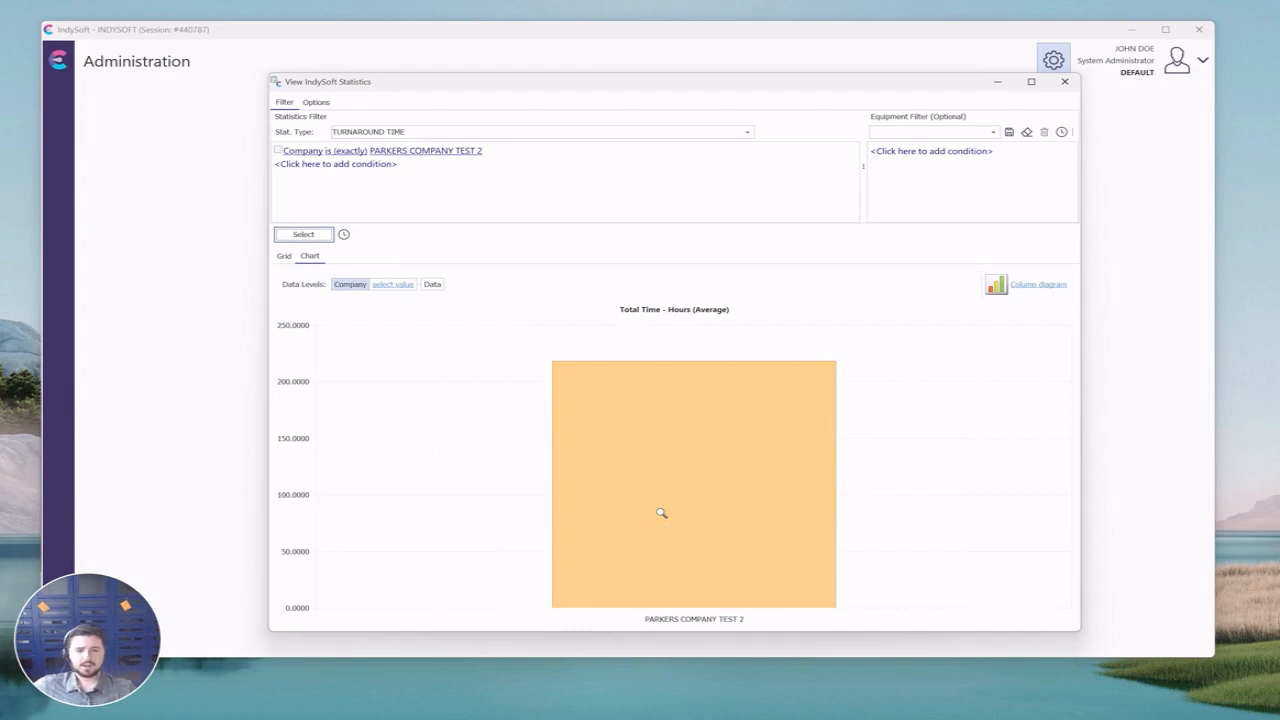
mouse_move(773, 396)
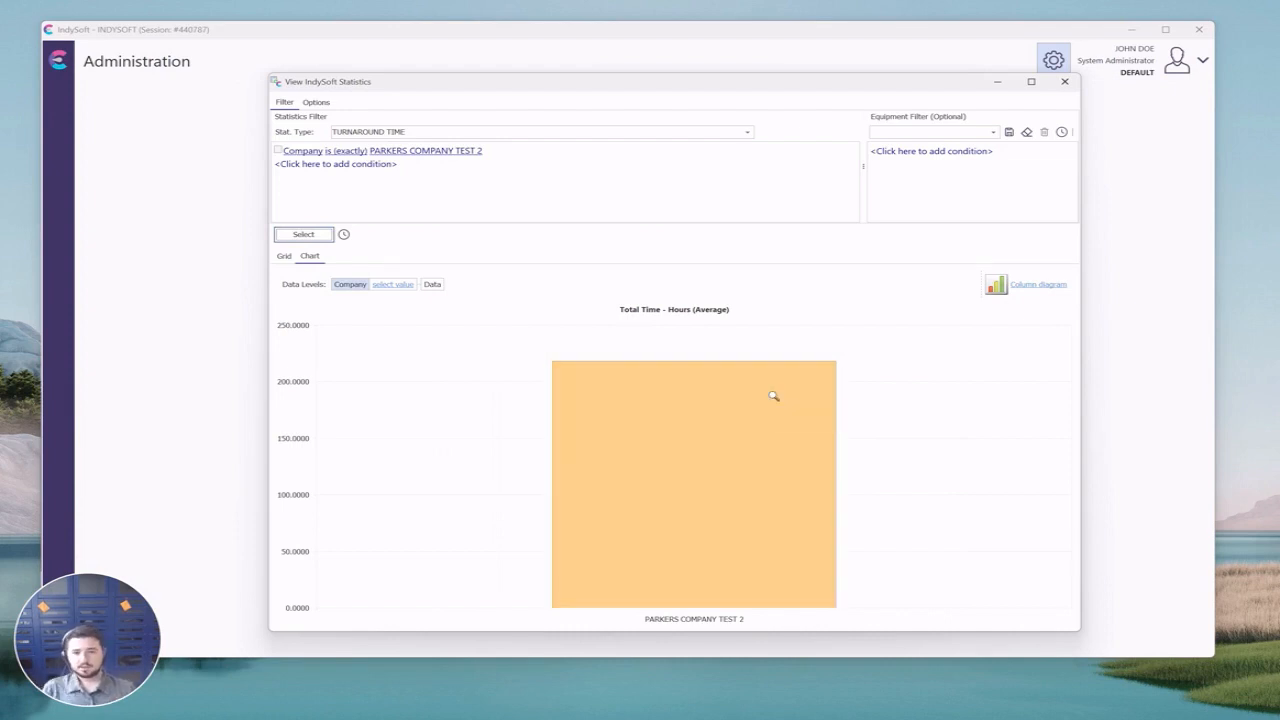
- Review the available calculation types, keep Average selected, and return to the statistics filter conditions
left_click(316, 102)
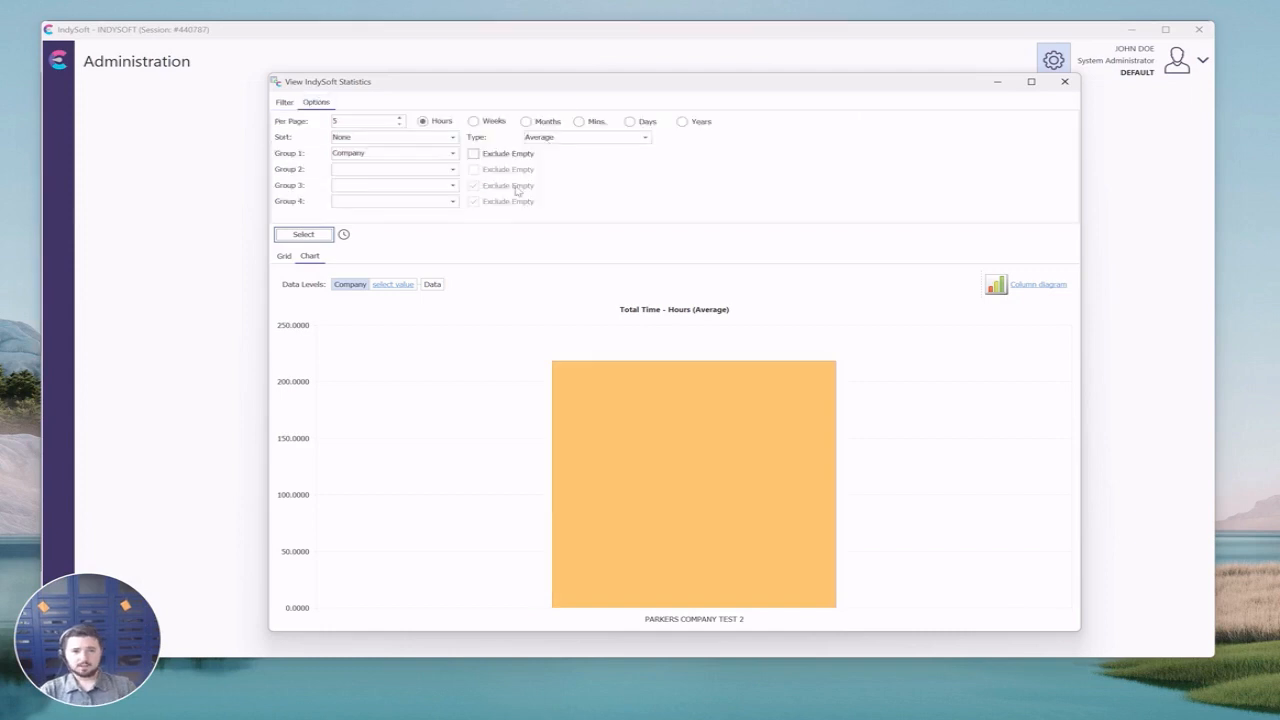
left_click(586, 138)
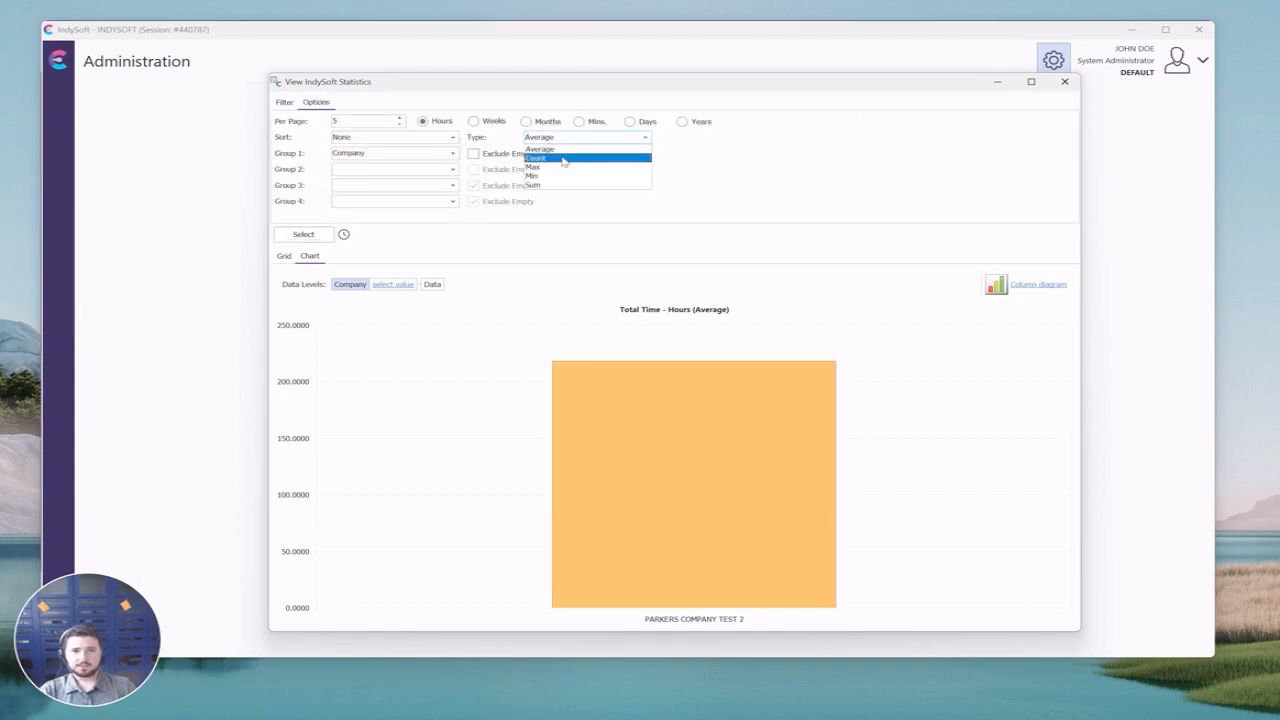
left_click(585, 149)
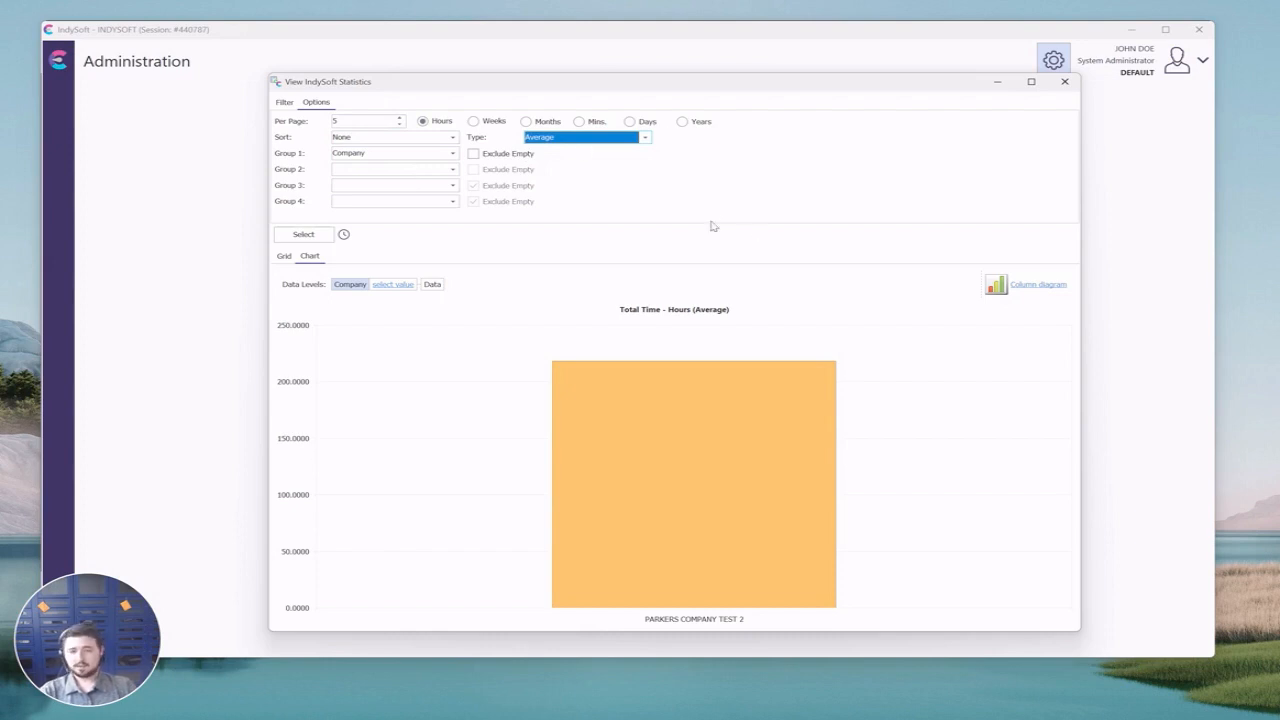
left_click(284, 102)
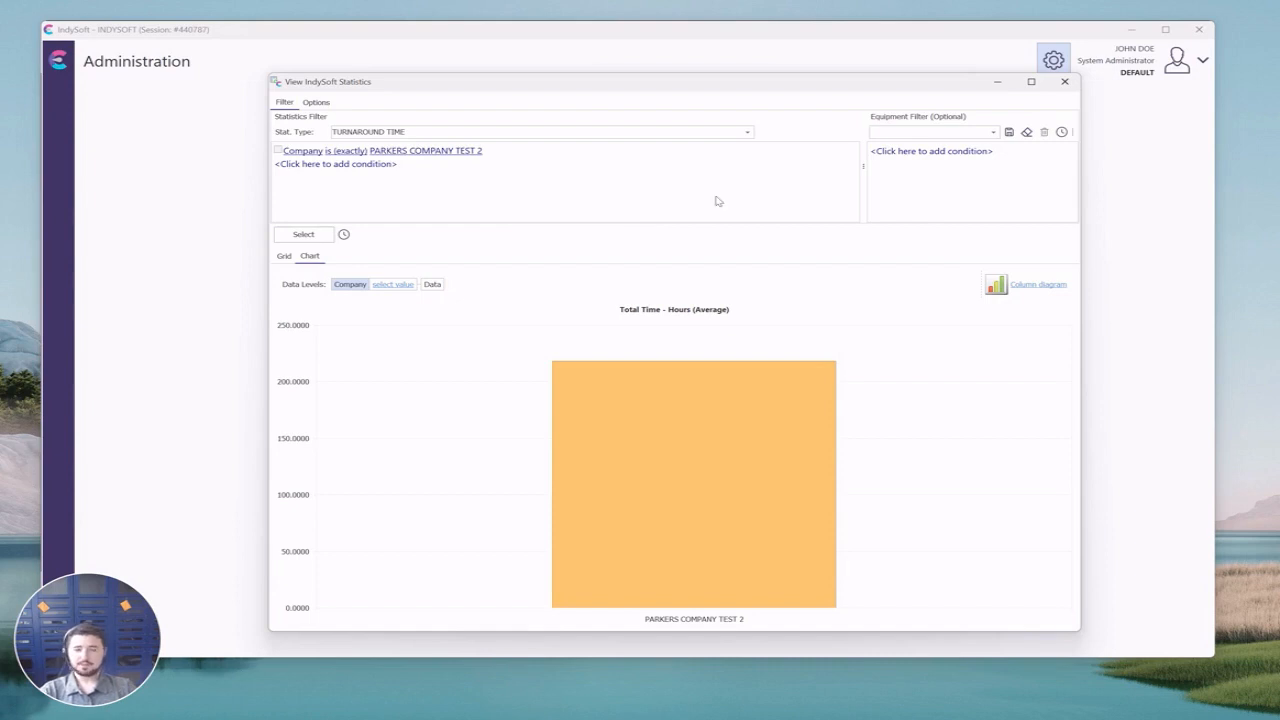
mouse_move(750, 612)
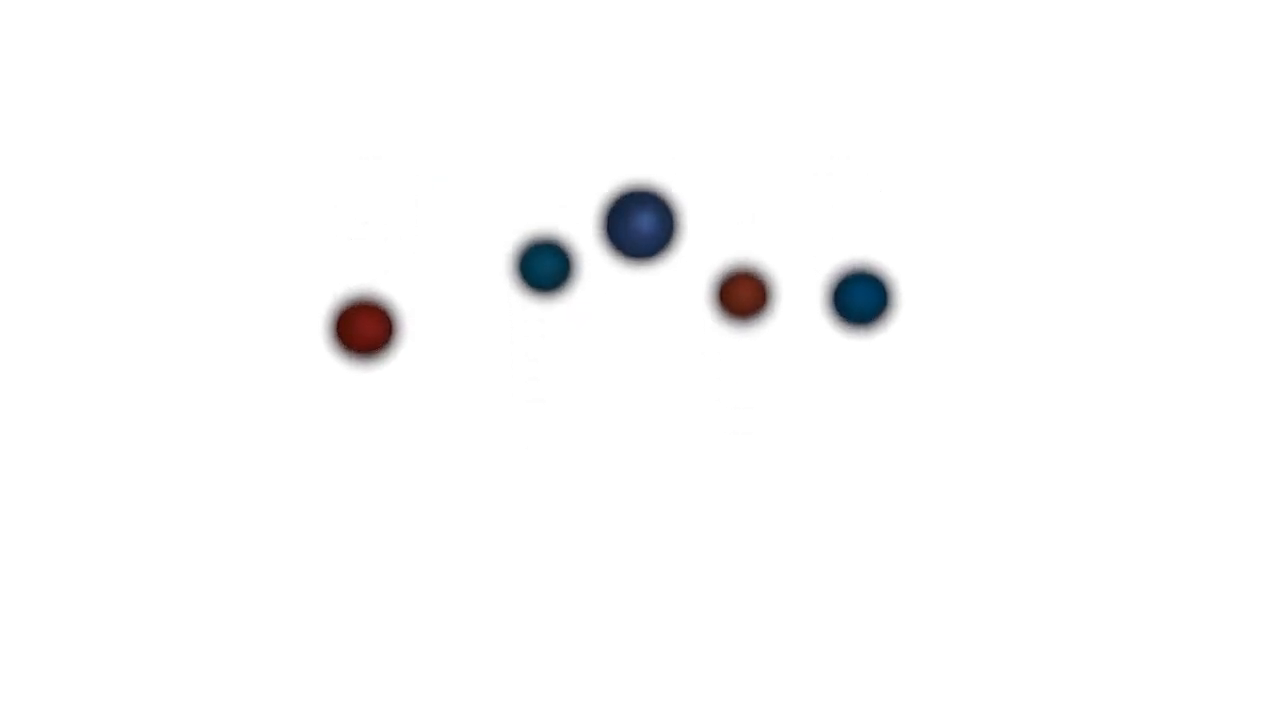